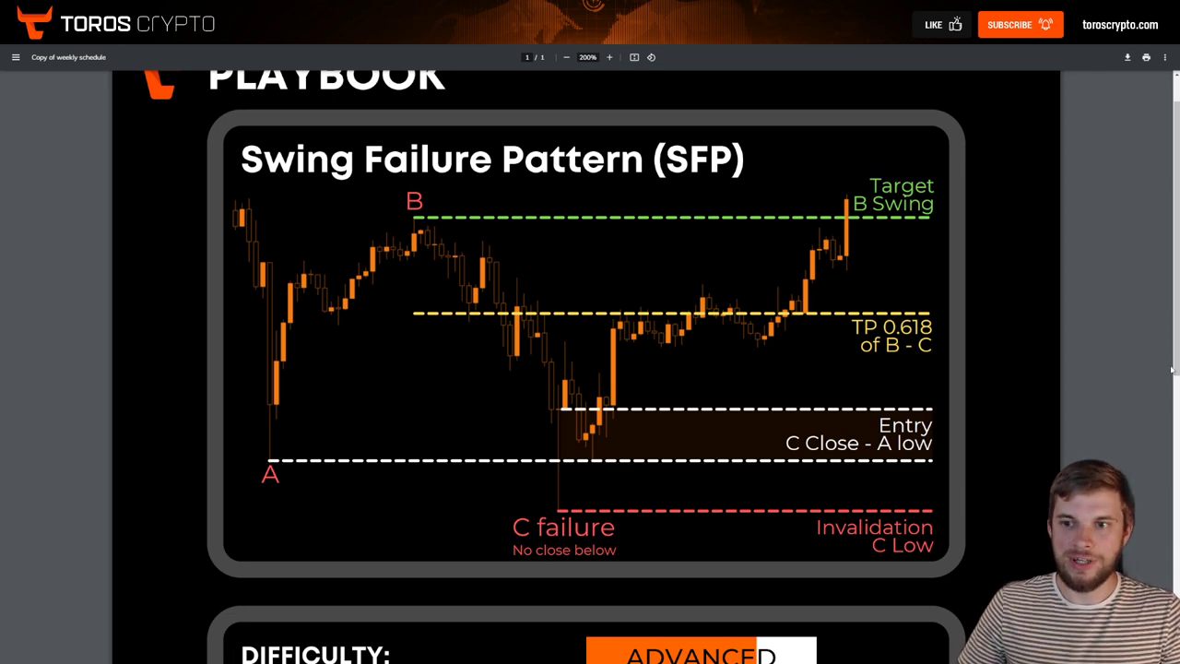
Step: Scroll the PDF up so the PLAYBOOK heading and the full SFP diagram show
{"action": "scroll", "coordinate": [965, 232], "scroll_direction": "up", "scroll_amount": 1}
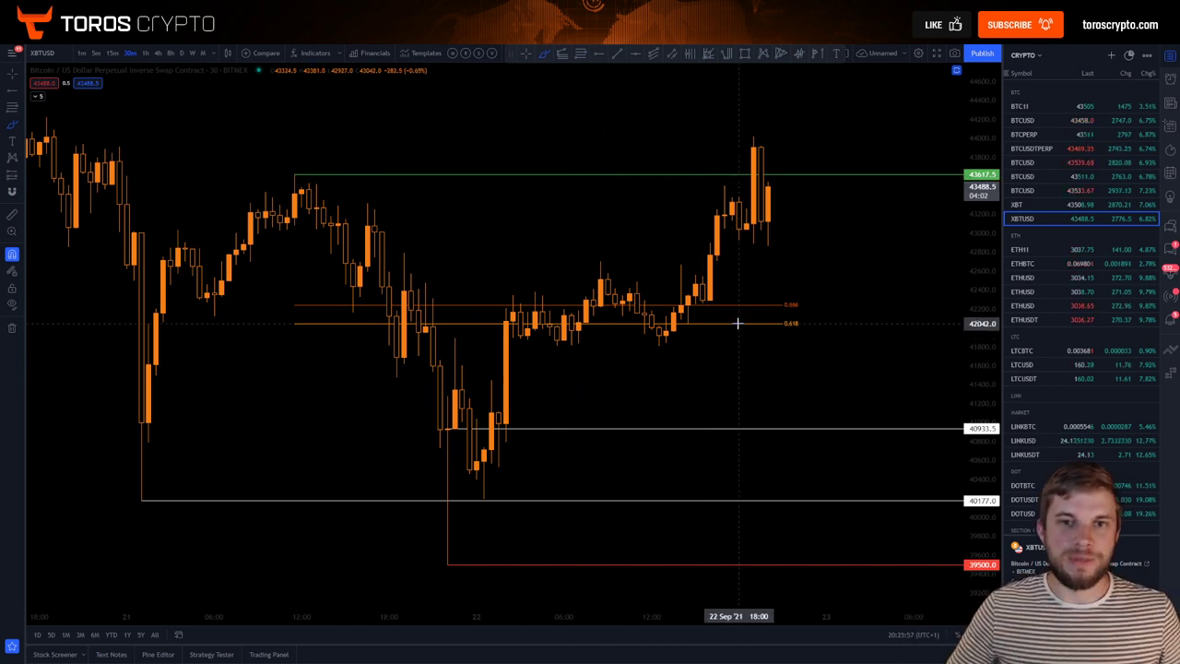
Step: Switch to the XBTUSD chart and select the Brush freehand drawing tool
{"action": "scroll", "coordinate": [516, 354], "scroll_direction": "left", "scroll_amount": 2}
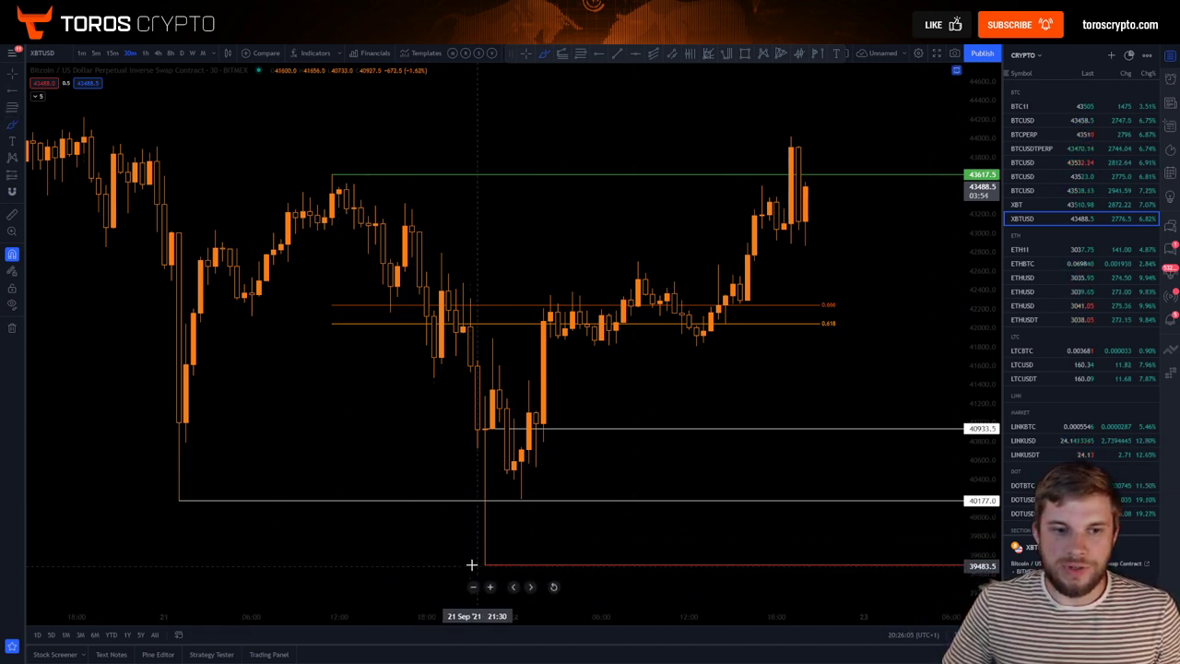
{"action": "left_click", "coordinate": [17, 125]}
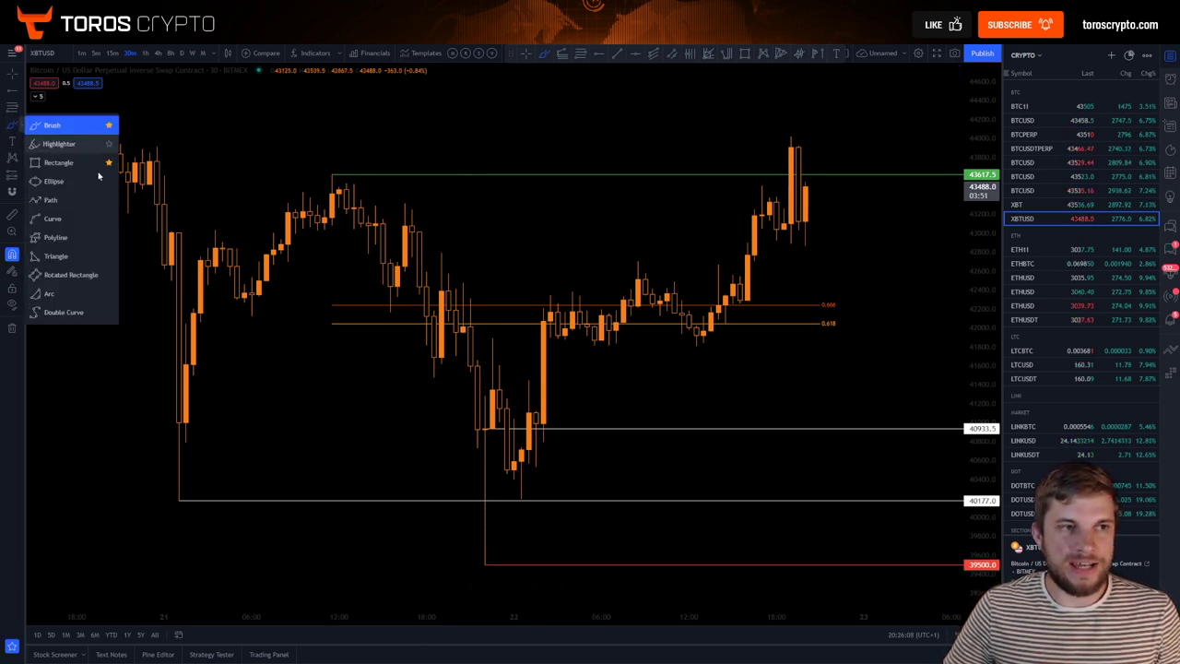
{"action": "left_click", "coordinate": [40, 129]}
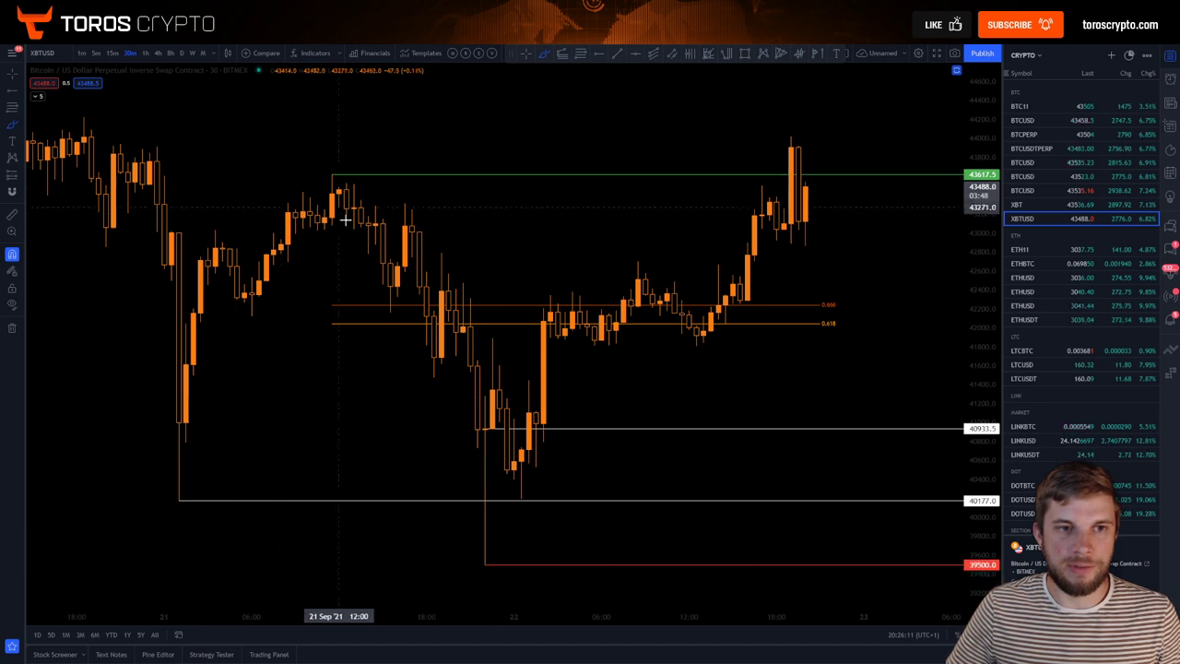
Step: Circle the swing low at 40177 and sketch trial circles at 43617.5 and 40933.5
{"action": "mouse_move", "coordinate": [185, 491]}
{"action": "left_mouse_down"}
{"action": "mouse_move", "coordinate": [176, 484]}
{"action": "mouse_move", "coordinate": [187, 509]}
{"action": "mouse_move", "coordinate": [158, 490]}
{"action": "left_mouse_up"}
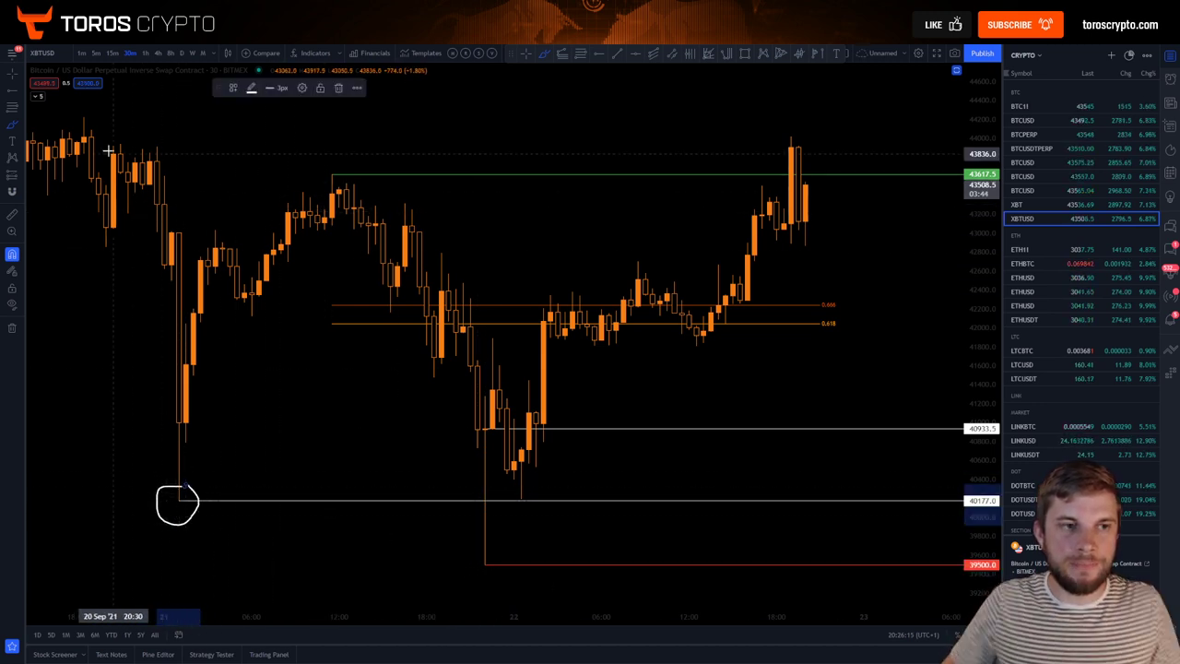
{"action": "scroll", "coordinate": [230, 266], "scroll_direction": "left", "scroll_amount": 5}
{"action": "scroll", "coordinate": [489, 408], "scroll_direction": "right", "scroll_amount": 5}
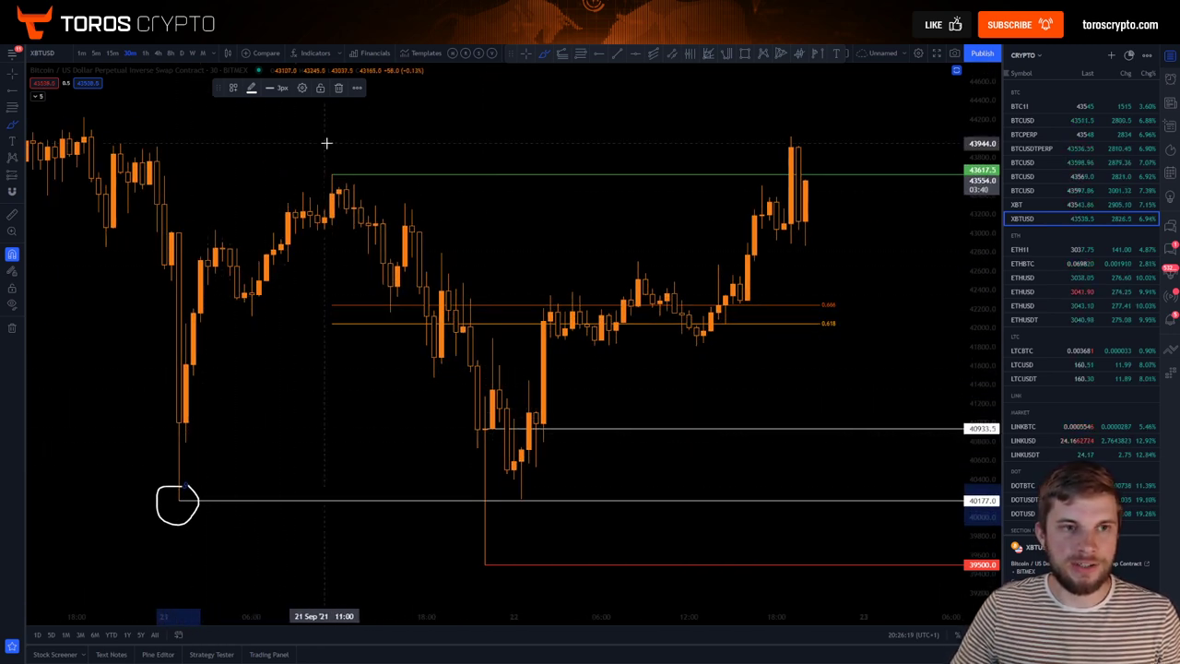
{"action": "mouse_move", "coordinate": [337, 154]}
{"action": "left_mouse_down"}
{"action": "mouse_move", "coordinate": [327, 157]}
{"action": "mouse_move", "coordinate": [352, 169]}
{"action": "mouse_move", "coordinate": [337, 155]}
{"action": "left_mouse_up"}
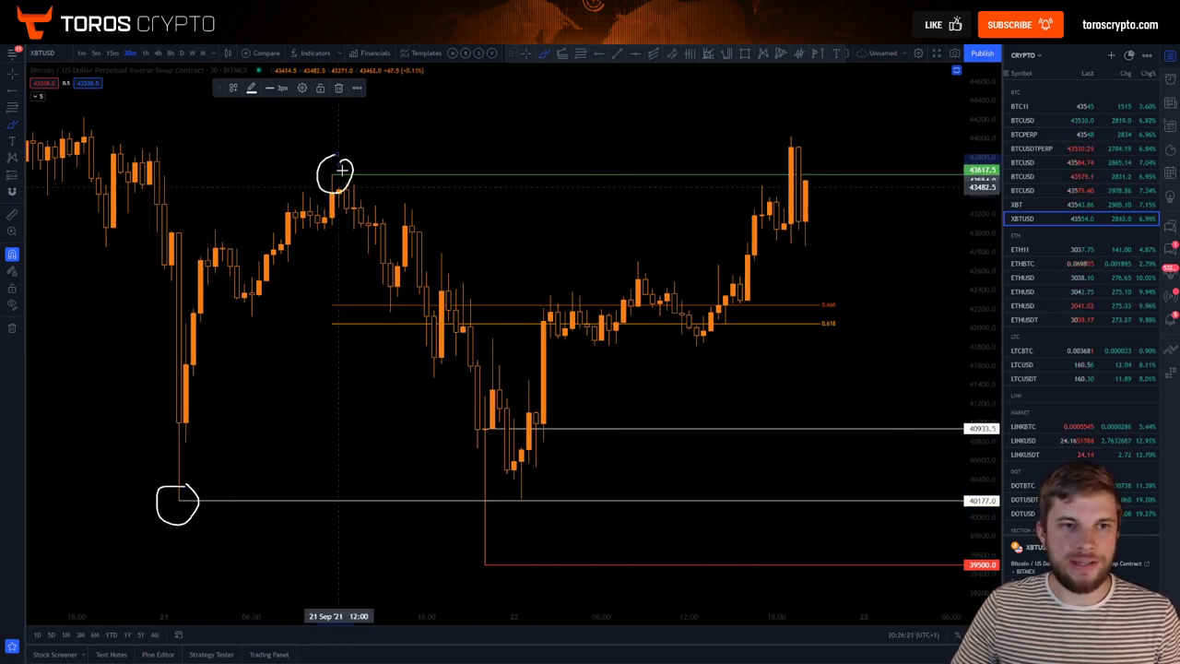
{"action": "mouse_move", "coordinate": [450, 314]}
{"action": "left_mouse_down"}
{"action": "mouse_move", "coordinate": [482, 421]}
{"action": "mouse_move", "coordinate": [490, 566]}
{"action": "left_mouse_up"}
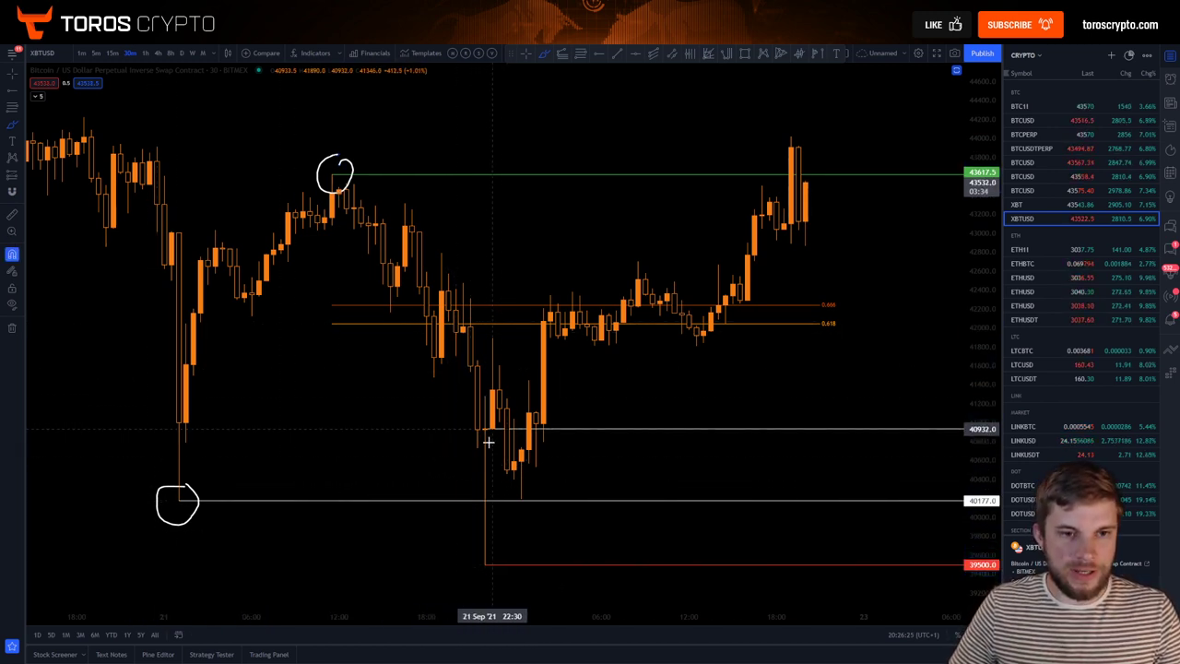
{"action": "mouse_move", "coordinate": [487, 420]}
{"action": "left_mouse_down"}
{"action": "mouse_move", "coordinate": [465, 431]}
{"action": "mouse_move", "coordinate": [478, 443]}
{"action": "mouse_move", "coordinate": [488, 422]}
{"action": "left_mouse_up"}
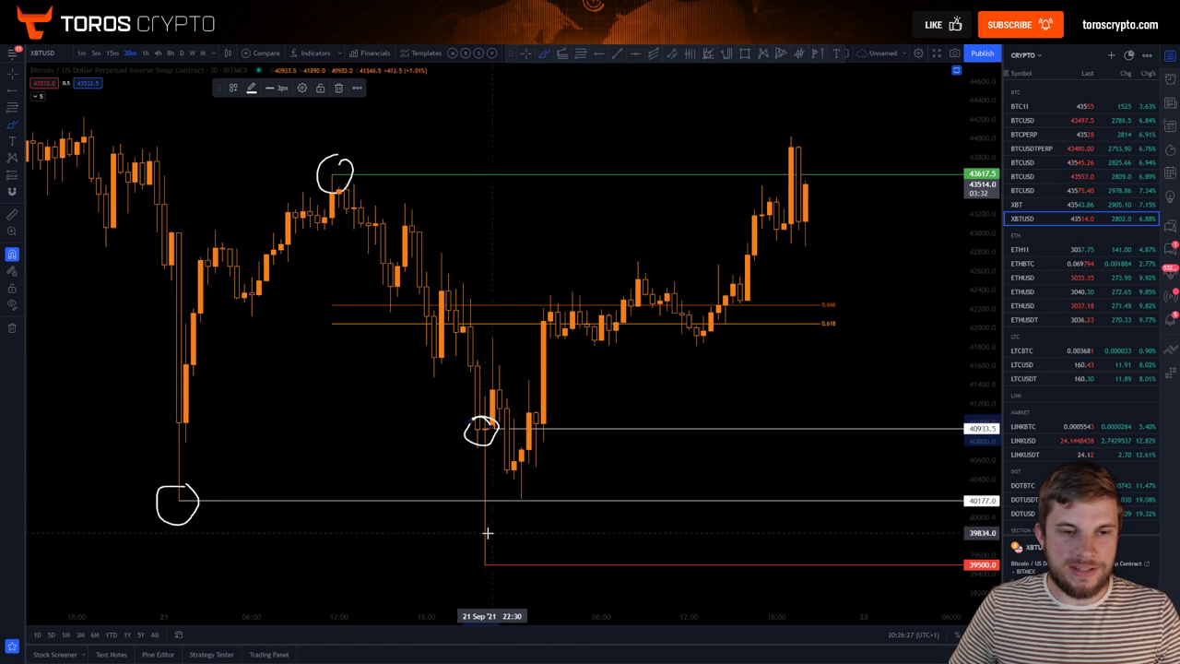
{"action": "key", "text": "Delete"}
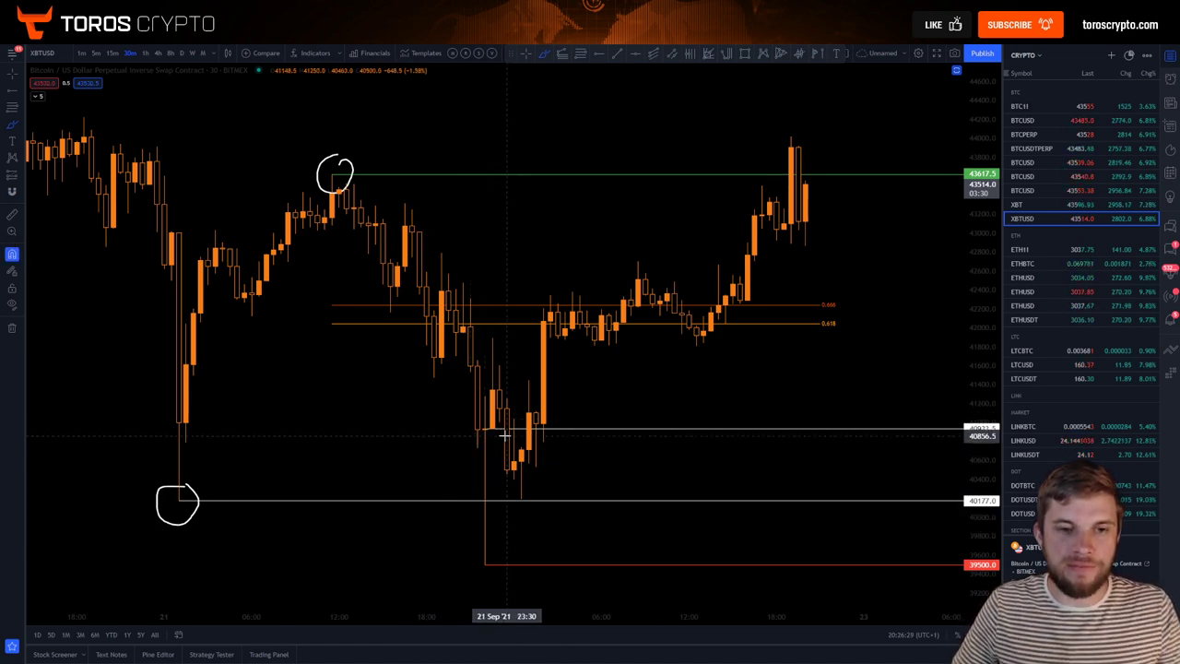
Step: Sketch trial marks below 40933.5 and at 39500, then undo them back to the first circle
{"action": "mouse_move", "coordinate": [493, 429]}
{"action": "left_mouse_down"}
{"action": "mouse_move", "coordinate": [546, 428]}
{"action": "mouse_move", "coordinate": [562, 497]}
{"action": "mouse_move", "coordinate": [489, 461]}
{"action": "mouse_move", "coordinate": [485, 429]}
{"action": "left_mouse_up"}
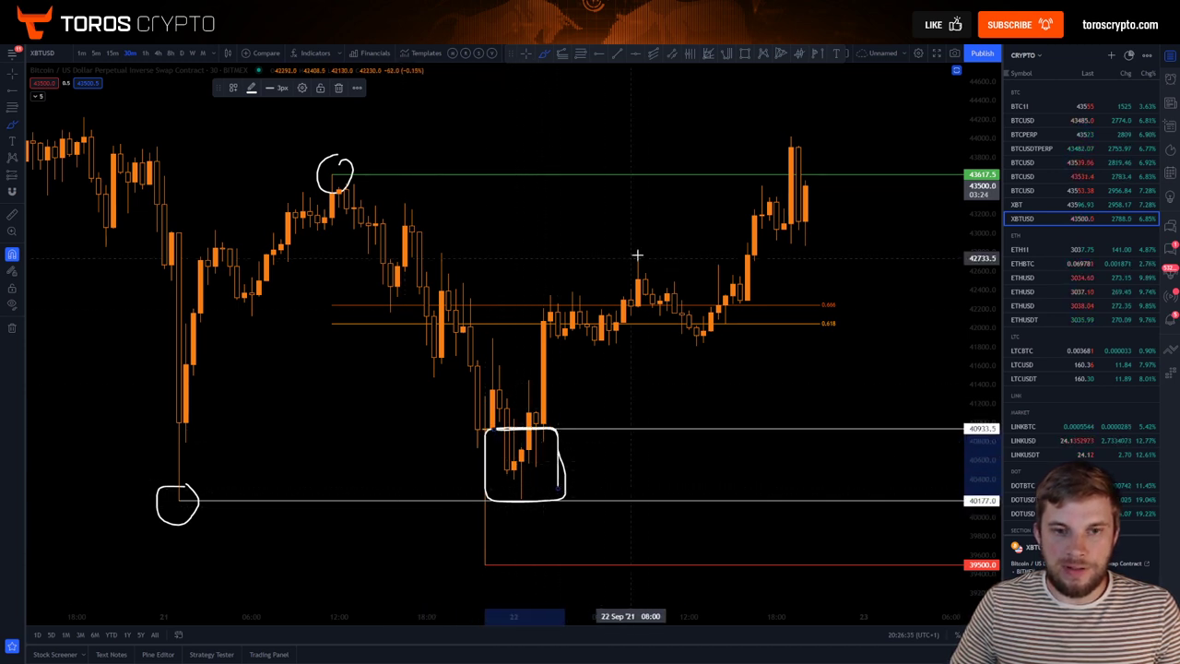
{"action": "left_click_drag", "start_coordinate": [781, 125], "coordinate": [772, 135]}
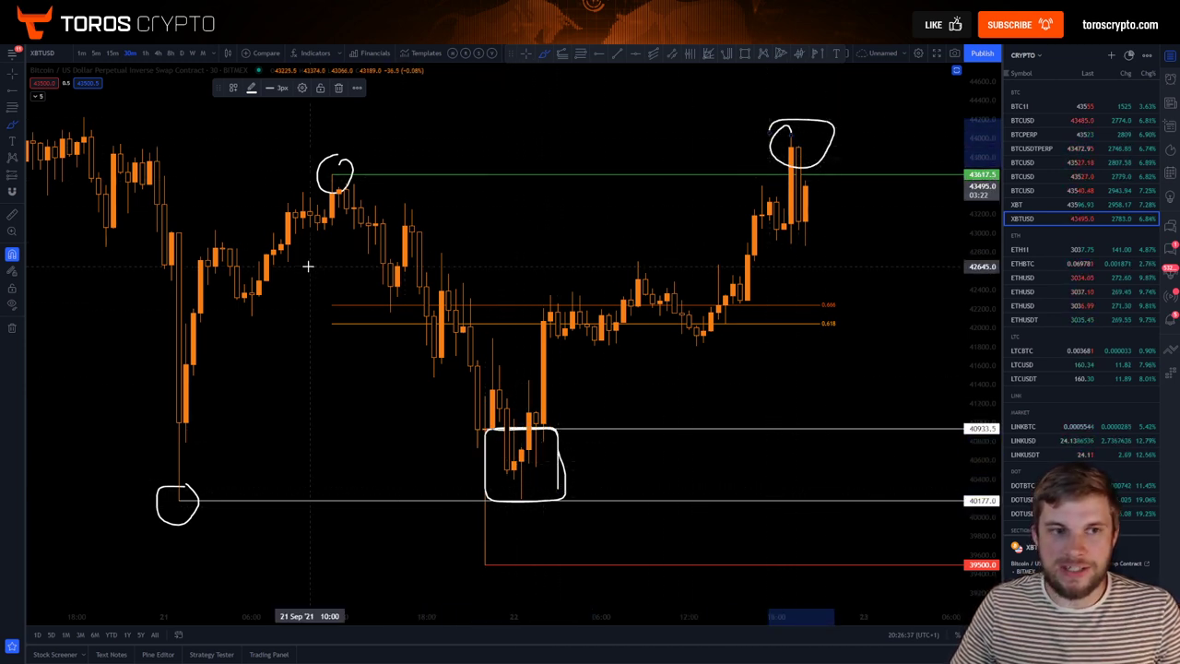
{"action": "key", "text": "ctrl+z"}
{"action": "key", "text": "ctrl+z"}
{"action": "key", "text": "ctrl+z"}
{"action": "key", "text": "ctrl+z"}
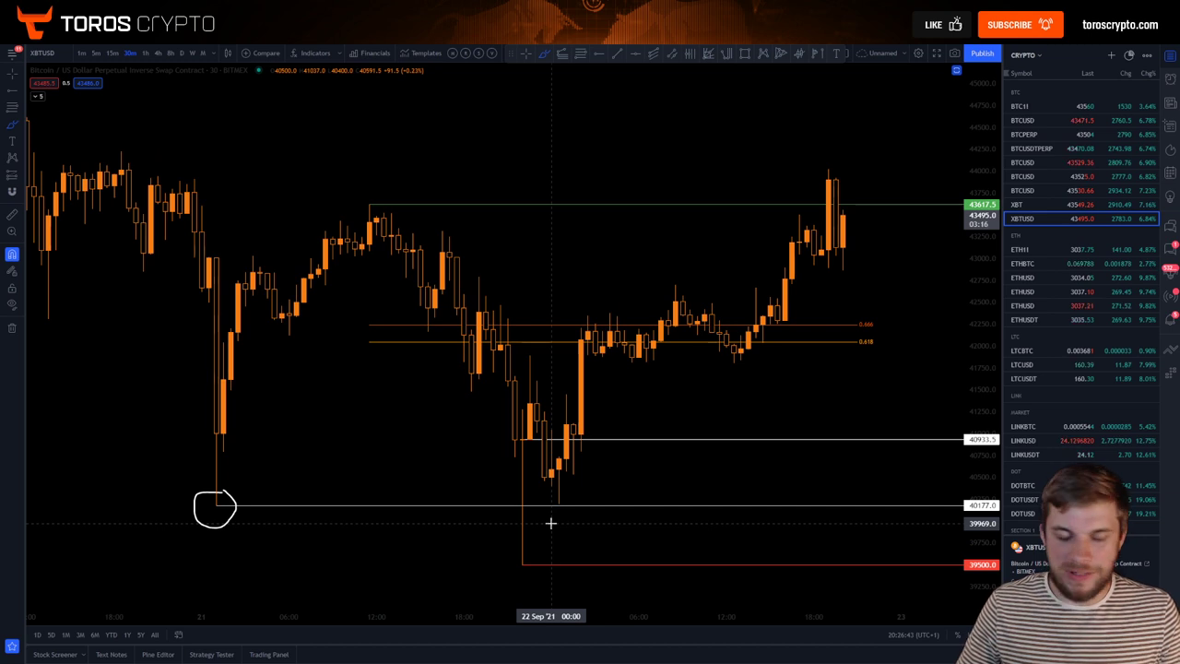
{"action": "left_click", "coordinate": [530, 440]}
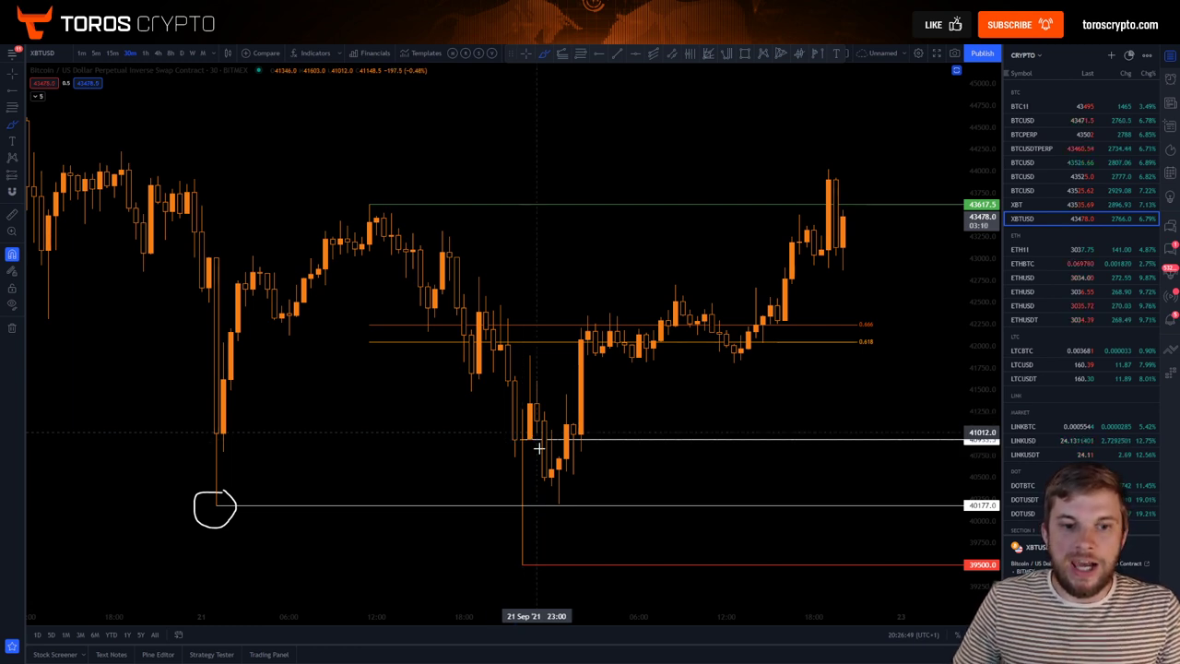
{"action": "mouse_move", "coordinate": [527, 440]}
{"action": "left_mouse_down"}
{"action": "mouse_move", "coordinate": [595, 487]}
{"action": "mouse_move", "coordinate": [535, 441]}
{"action": "left_mouse_up"}
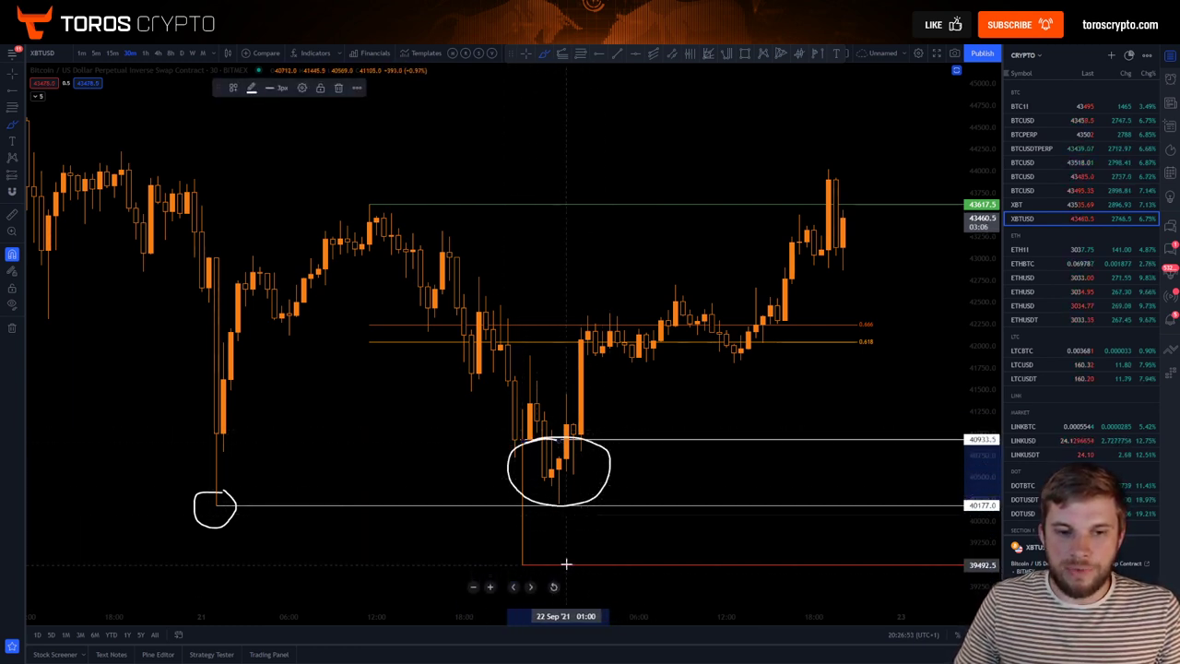
{"action": "left_click_drag", "start_coordinate": [561, 564], "coordinate": [573, 558]}
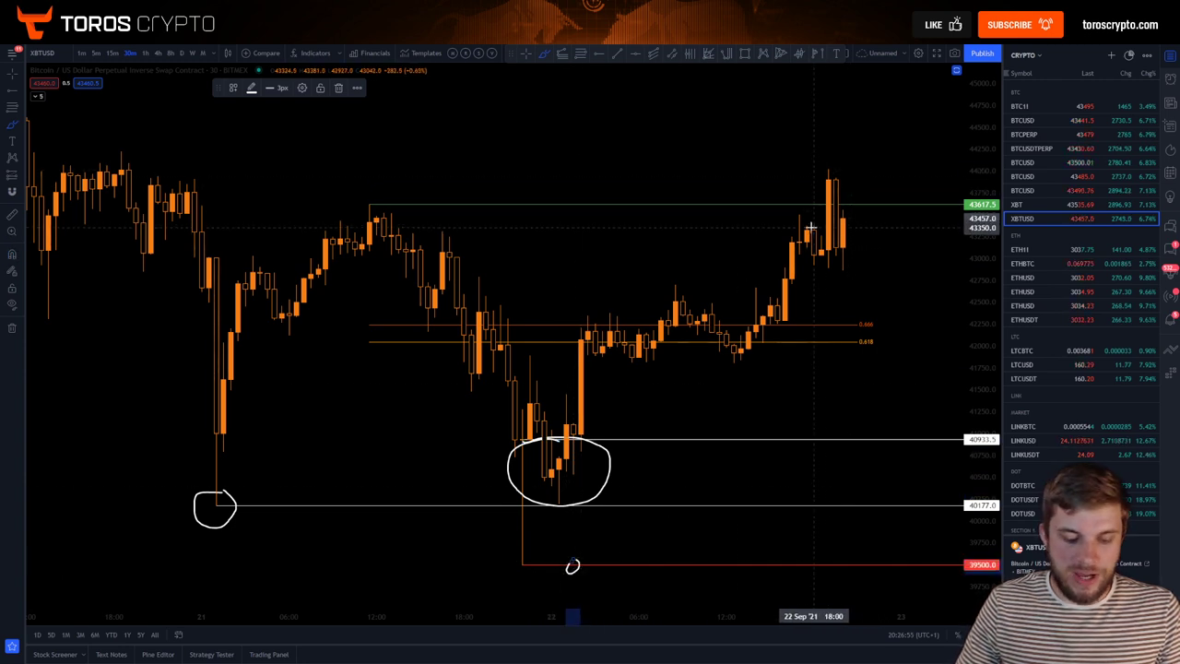
{"action": "key", "text": "ctrl+z"}
{"action": "key", "text": "ctrl+z"}
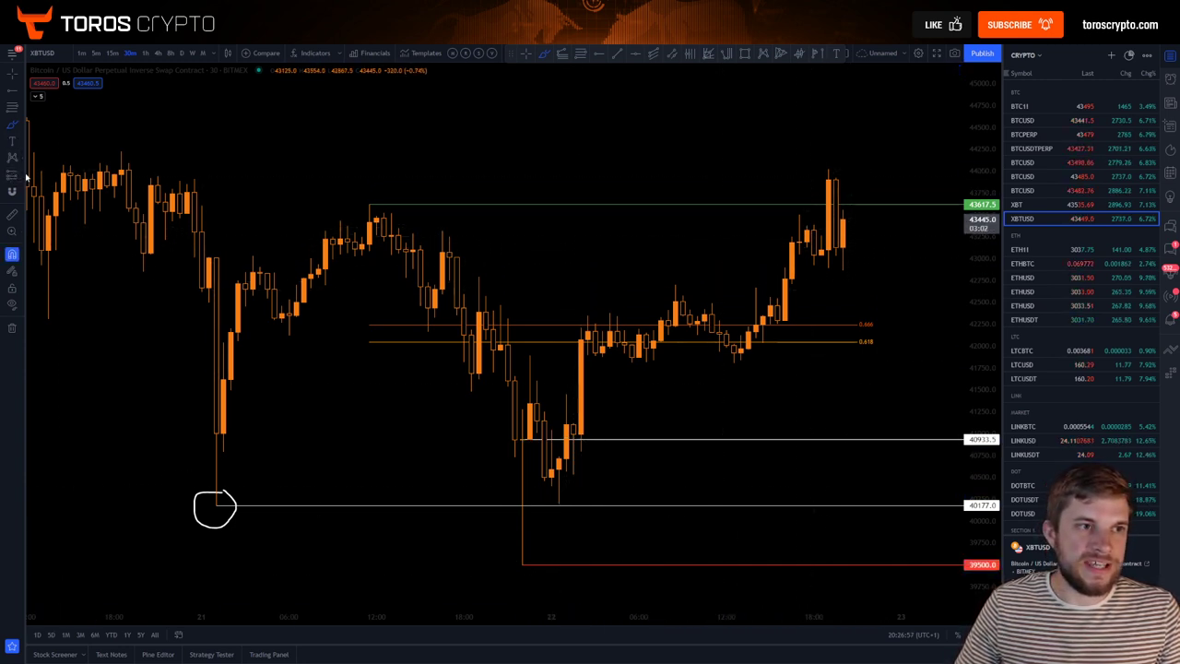
Step: Place a long position at the entry with stop at 39500 and target at 43617.5
{"action": "left_click", "coordinate": [23, 180]}
{"action": "left_click", "coordinate": [56, 174]}
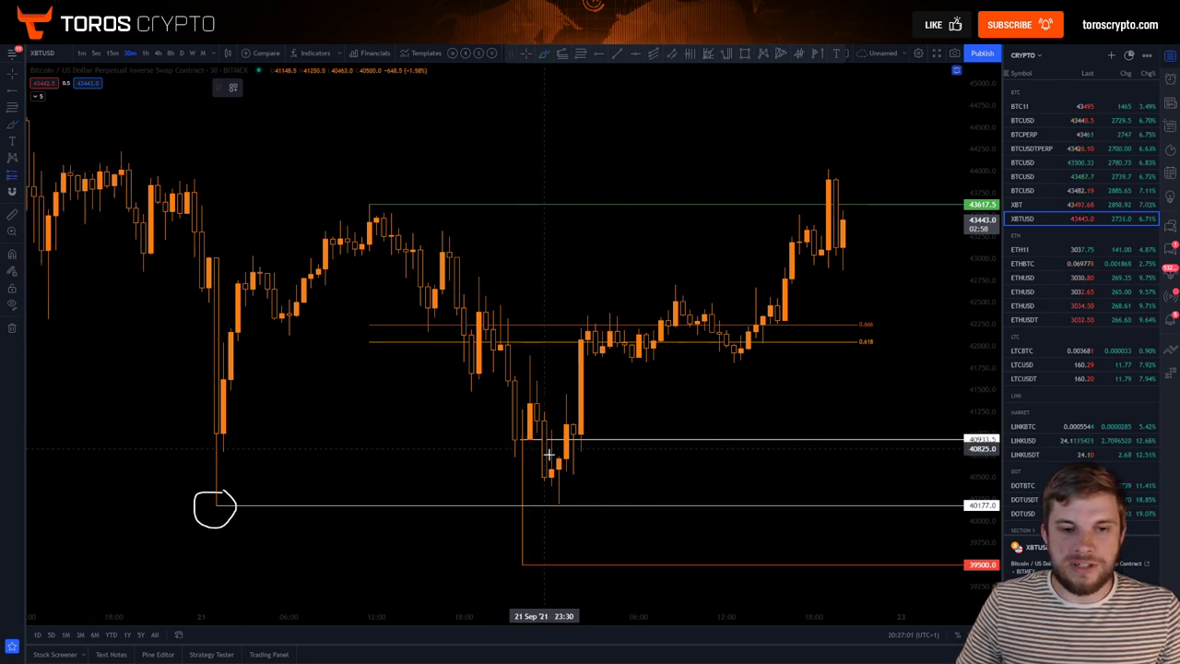
{"action": "left_click", "coordinate": [595, 473]}
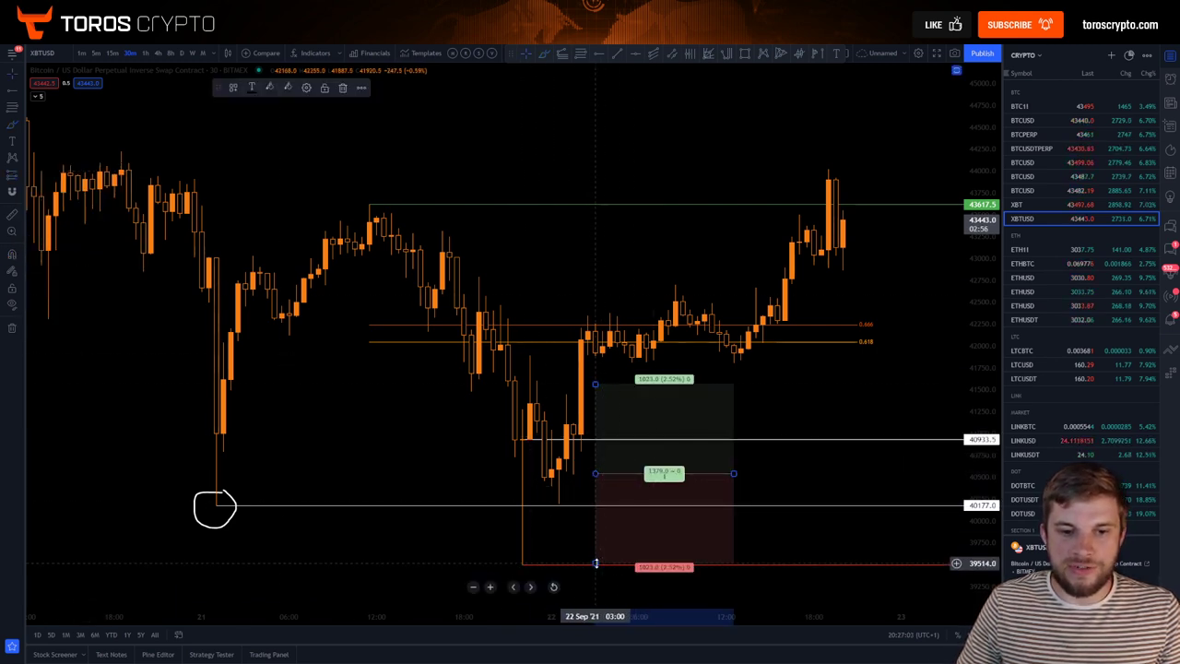
{"action": "left_click_drag", "start_coordinate": [595, 563], "coordinate": [595, 569]}
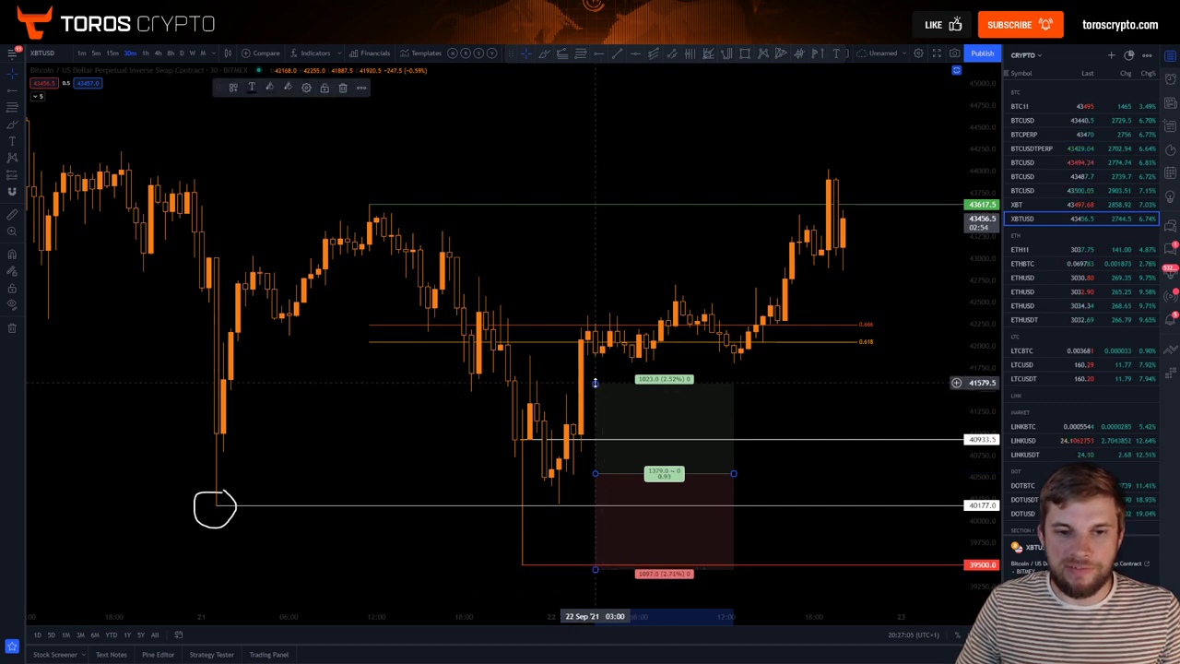
{"action": "left_click_drag", "start_coordinate": [595, 382], "coordinate": [596, 199]}
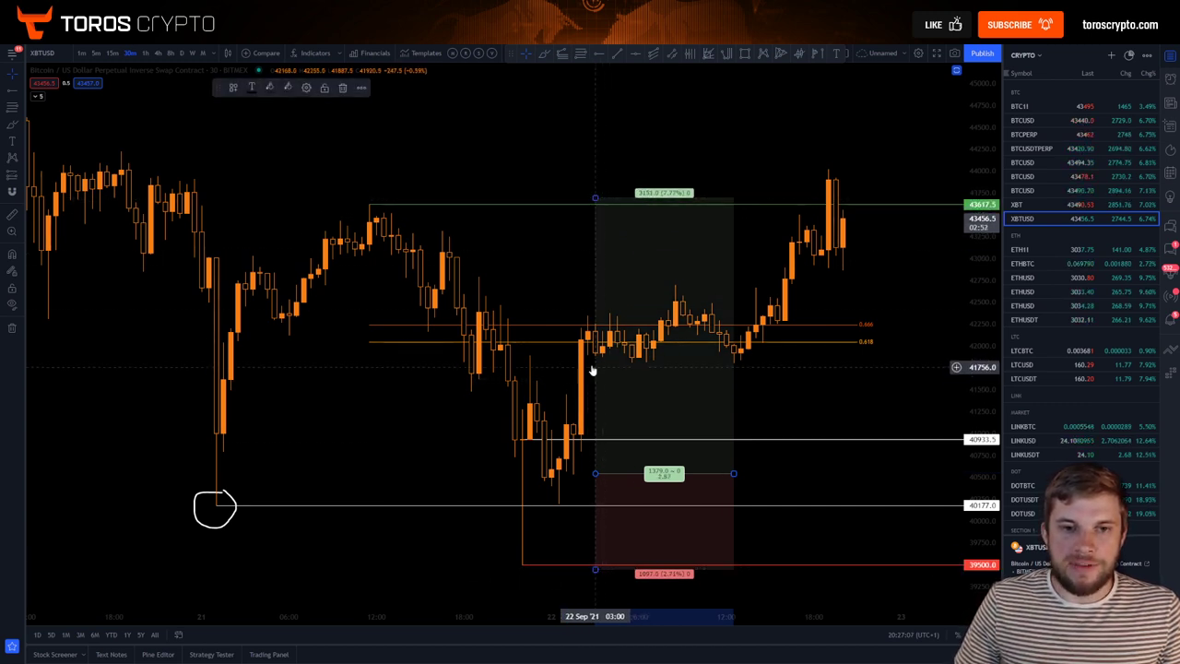
{"action": "left_click", "coordinate": [525, 448]}
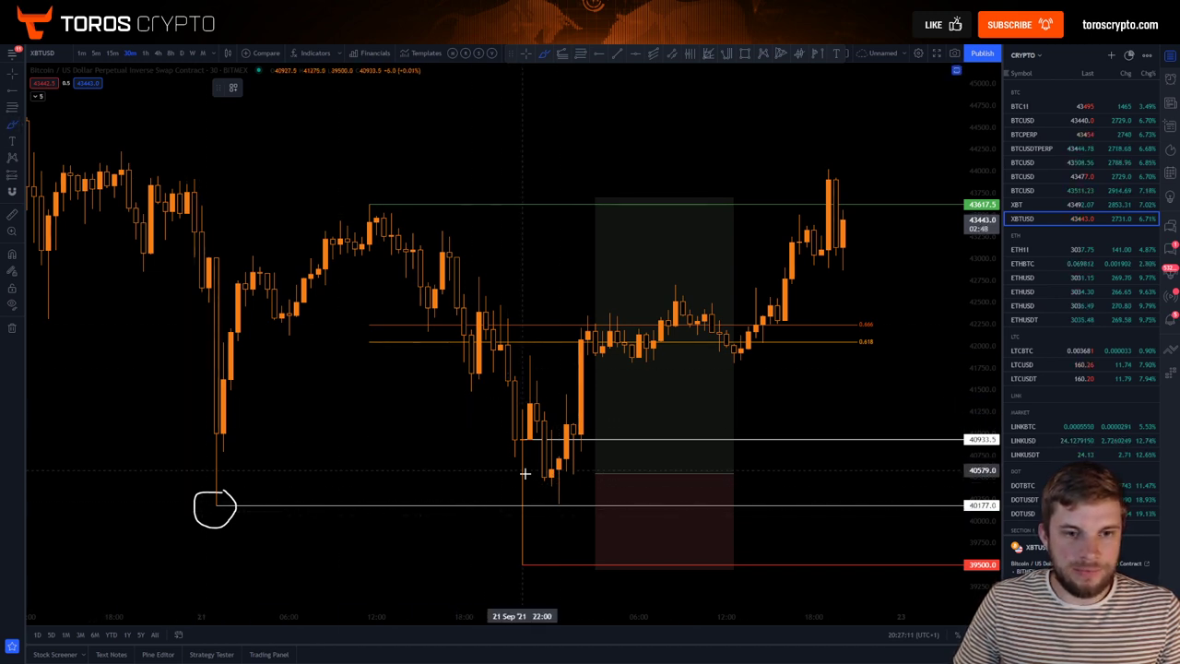
Step: Sketch a failure-low circle, an 'A' label and the rally path, then undo them
{"action": "left_click_drag", "start_coordinate": [559, 487], "coordinate": [557, 492]}
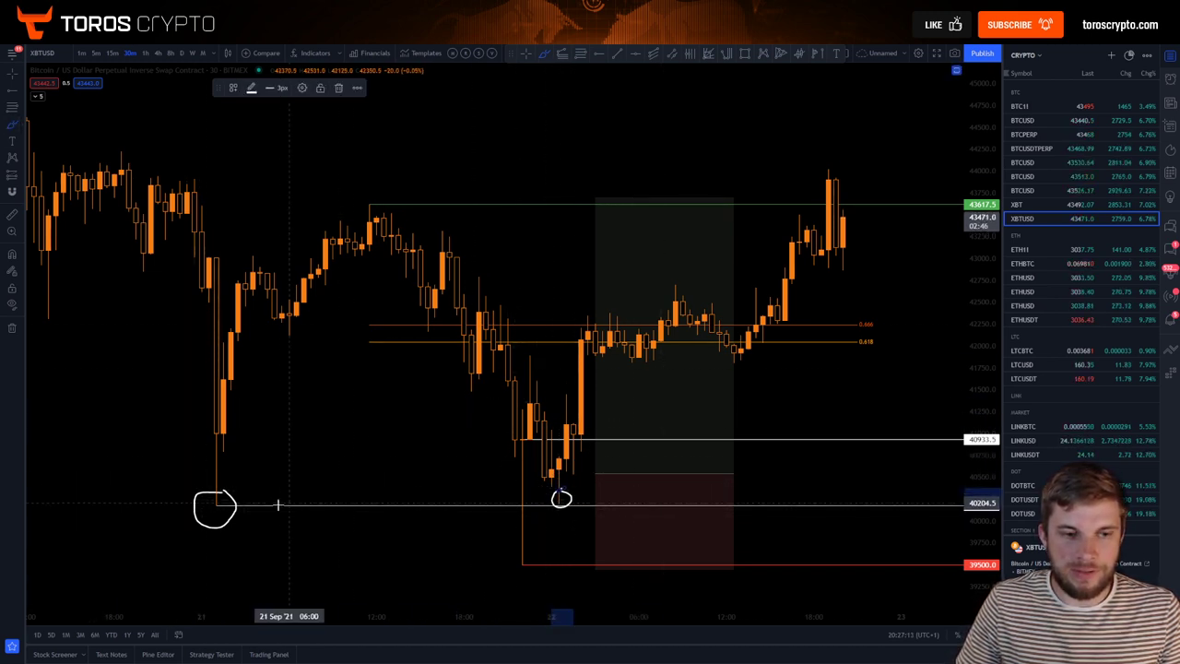
{"action": "mouse_move", "coordinate": [202, 556]}
{"action": "left_mouse_down"}
{"action": "mouse_move", "coordinate": [213, 540]}
{"action": "mouse_move", "coordinate": [221, 551]}
{"action": "left_mouse_up"}
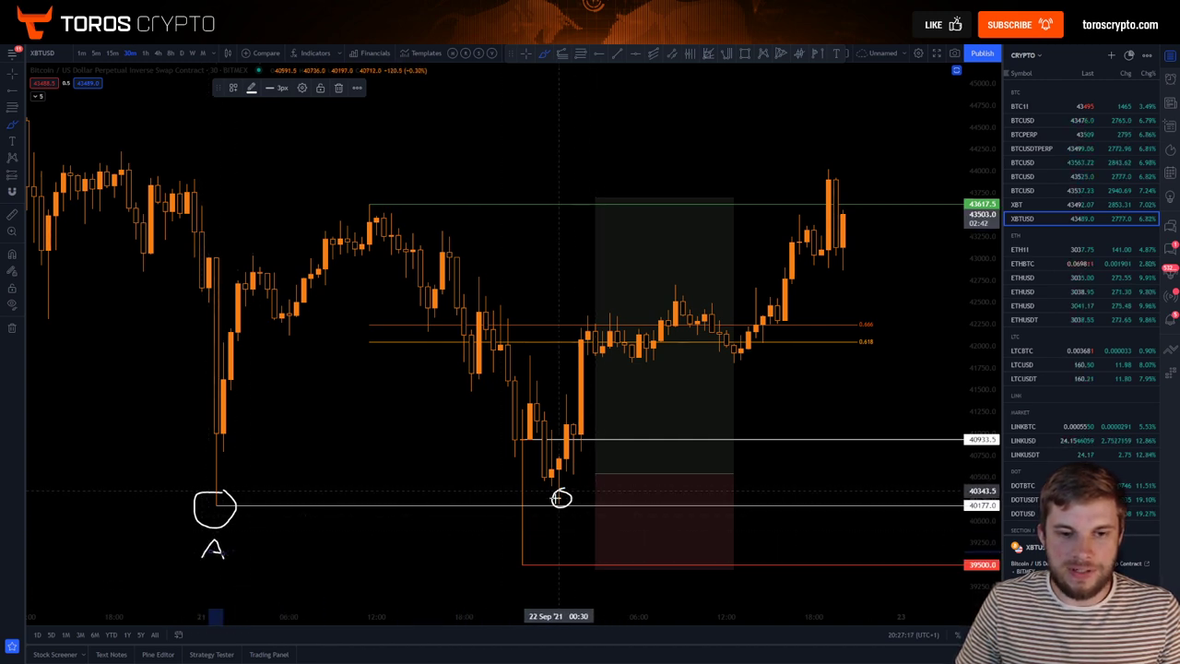
{"action": "mouse_move", "coordinate": [563, 488]}
{"action": "left_mouse_down"}
{"action": "mouse_move", "coordinate": [598, 323]}
{"action": "mouse_move", "coordinate": [583, 318]}
{"action": "mouse_move", "coordinate": [658, 319]}
{"action": "mouse_move", "coordinate": [658, 360]}
{"action": "mouse_move", "coordinate": [673, 364]}
{"action": "left_mouse_up"}
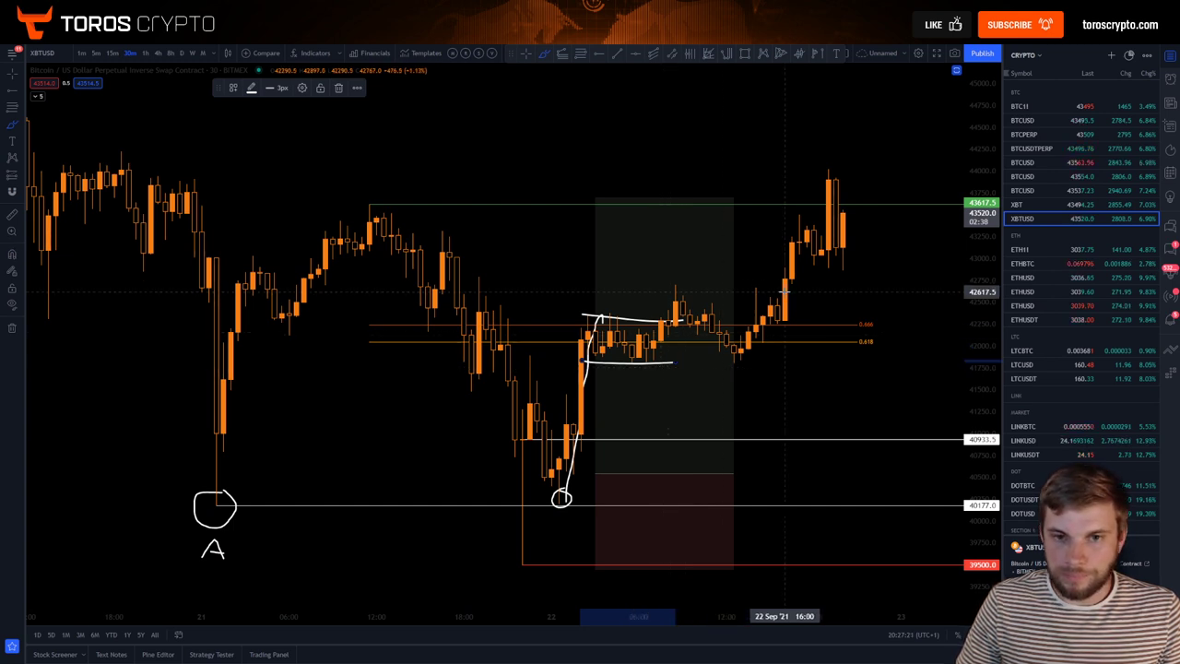
{"action": "mouse_move", "coordinate": [601, 359]}
{"action": "left_mouse_down"}
{"action": "mouse_move", "coordinate": [632, 316]}
{"action": "mouse_move", "coordinate": [733, 304]}
{"action": "mouse_move", "coordinate": [756, 343]}
{"action": "mouse_move", "coordinate": [847, 166]}
{"action": "left_mouse_up"}
{"action": "key", "text": "ctrl+z"}
{"action": "key", "text": "ctrl+z"}
{"action": "key", "text": "ctrl+z"}
{"action": "key", "text": "ctrl+z"}
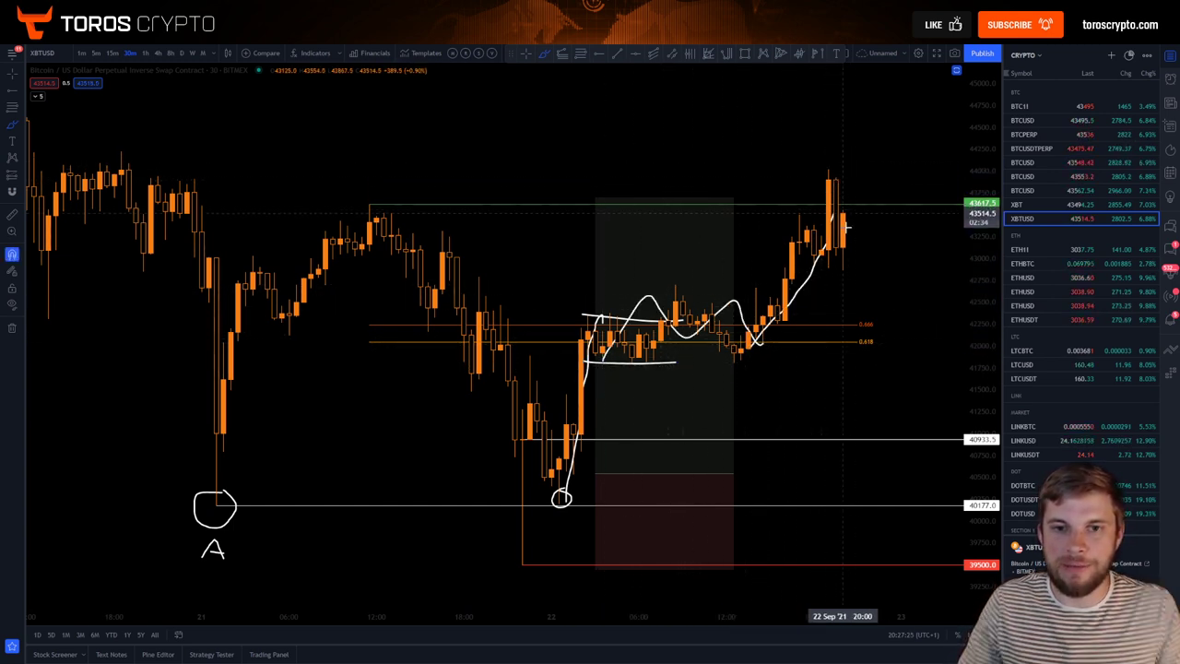
{"action": "key", "text": "ctrl+z"}
{"action": "key", "text": "ctrl+z"}
{"action": "key", "text": "ctrl+z"}
{"action": "key", "text": "ctrl+z"}
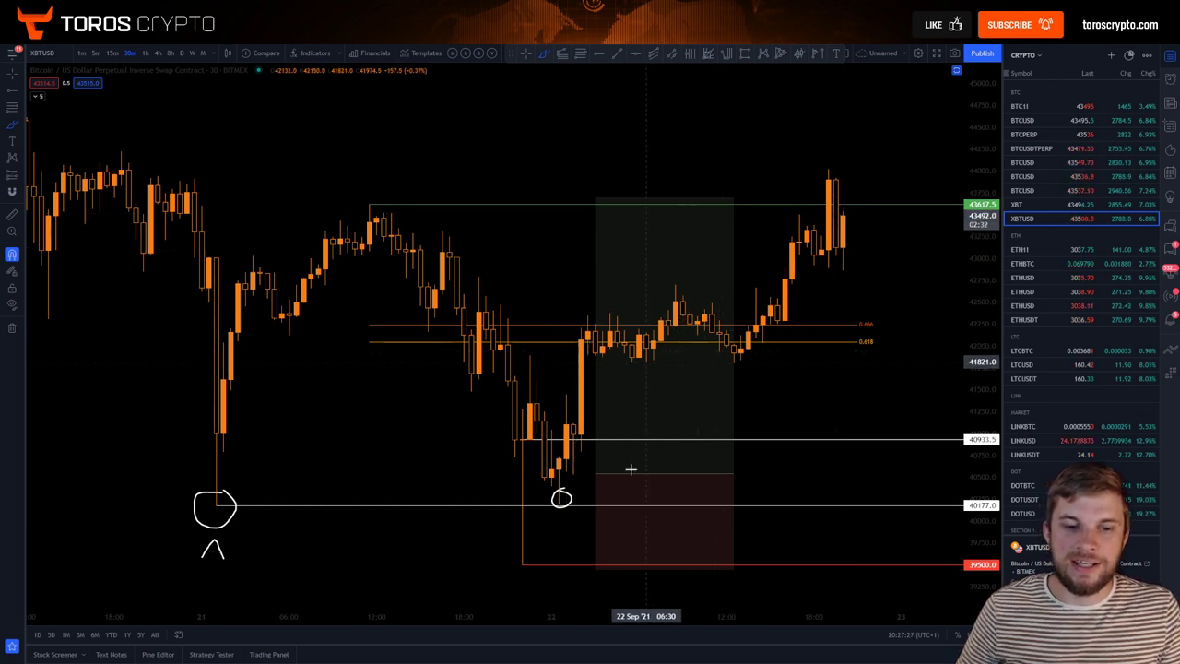
{"action": "key", "text": "ctrl+z"}
{"action": "key", "text": "ctrl+z"}
{"action": "key", "text": "ctrl+z"}
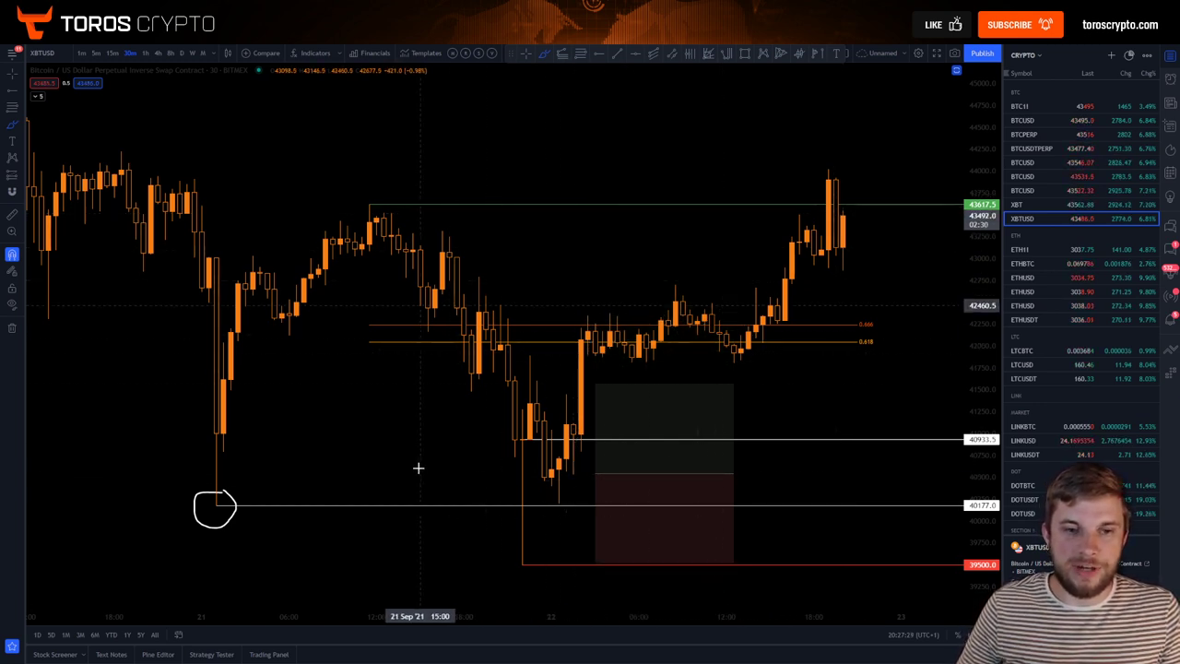
Step: Undo the remaining small circle and the long position with Ctrl+Z
{"action": "key", "text": "ctrl+z"}
{"action": "key", "text": "ctrl+z"}
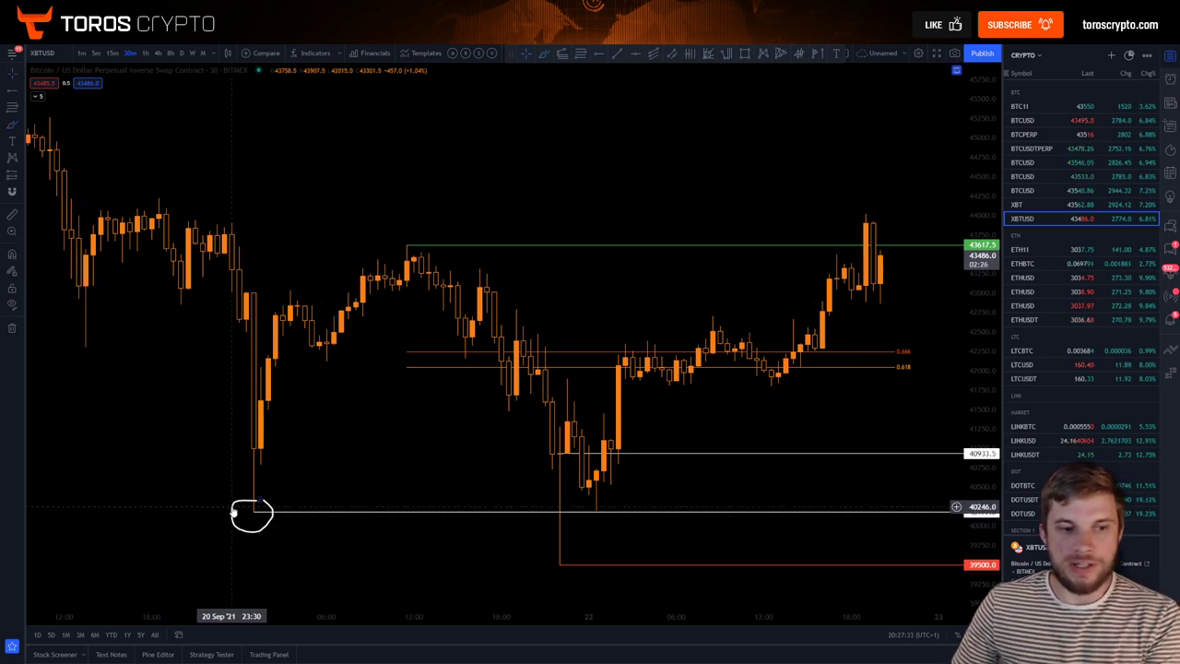
{"action": "key", "text": "ctrl+z"}
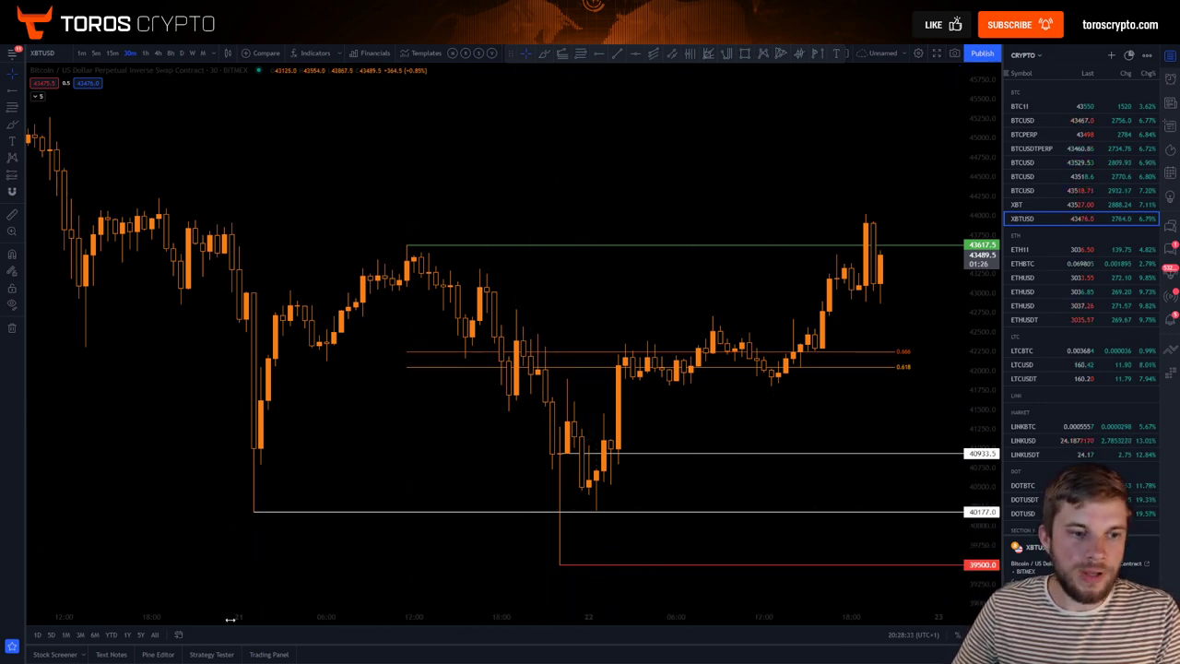
Step: Zoom out to several days and brush marks on the 18 Sep high and successive lower highs
{"action": "left_click_drag", "start_coordinate": [231, 620], "coordinate": [738, 633]}
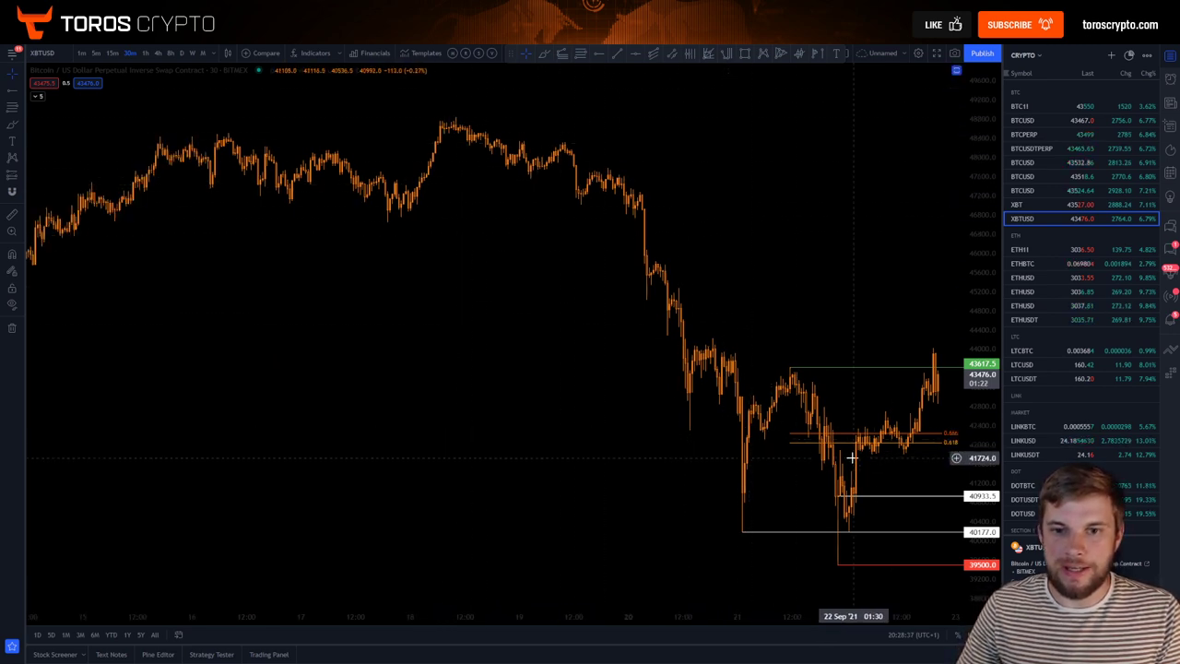
{"action": "left_click_drag", "start_coordinate": [853, 458], "coordinate": [705, 377]}
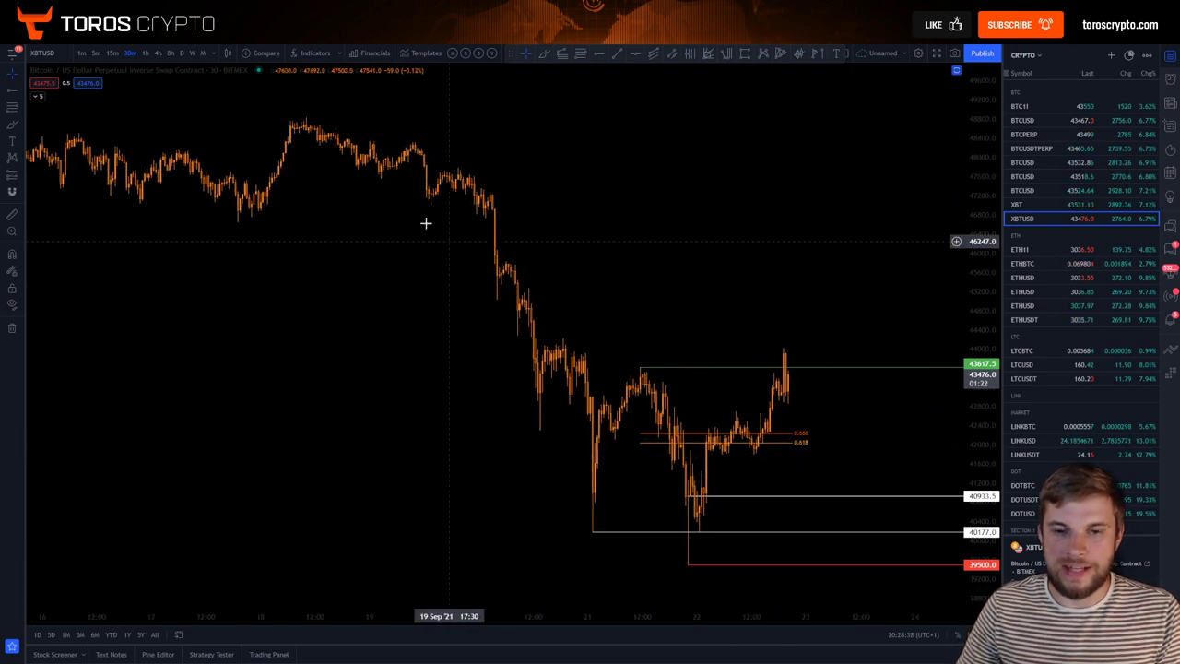
{"action": "left_click", "coordinate": [12, 120]}
{"action": "left_click", "coordinate": [308, 107]}
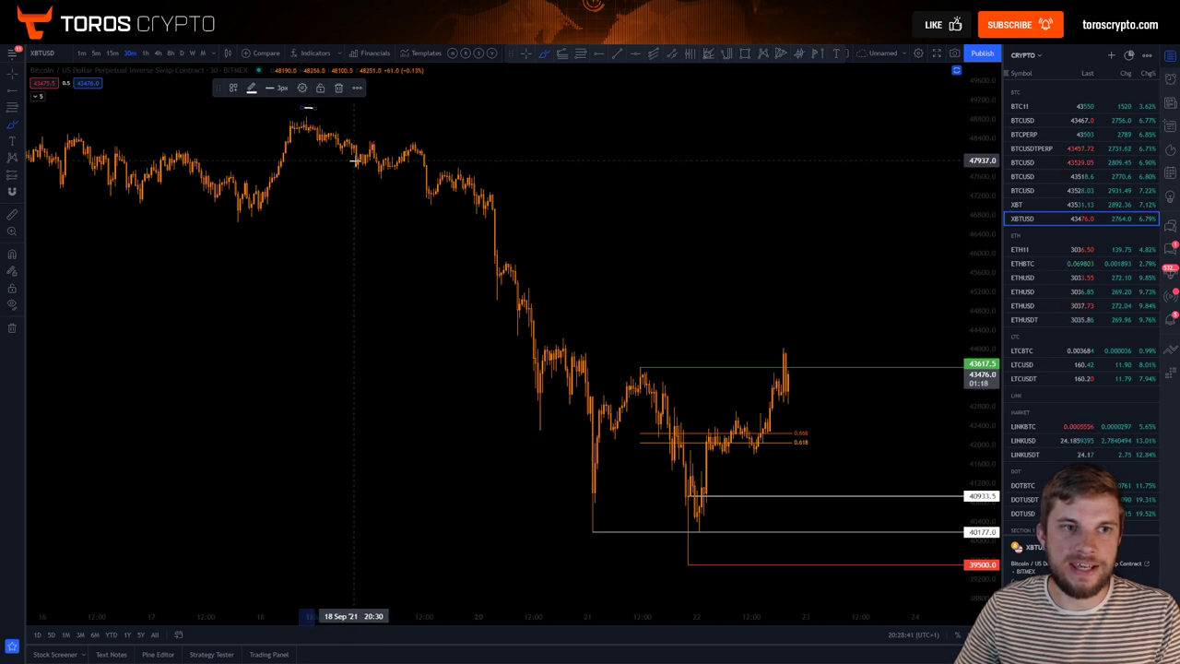
{"action": "left_click", "coordinate": [371, 133]}
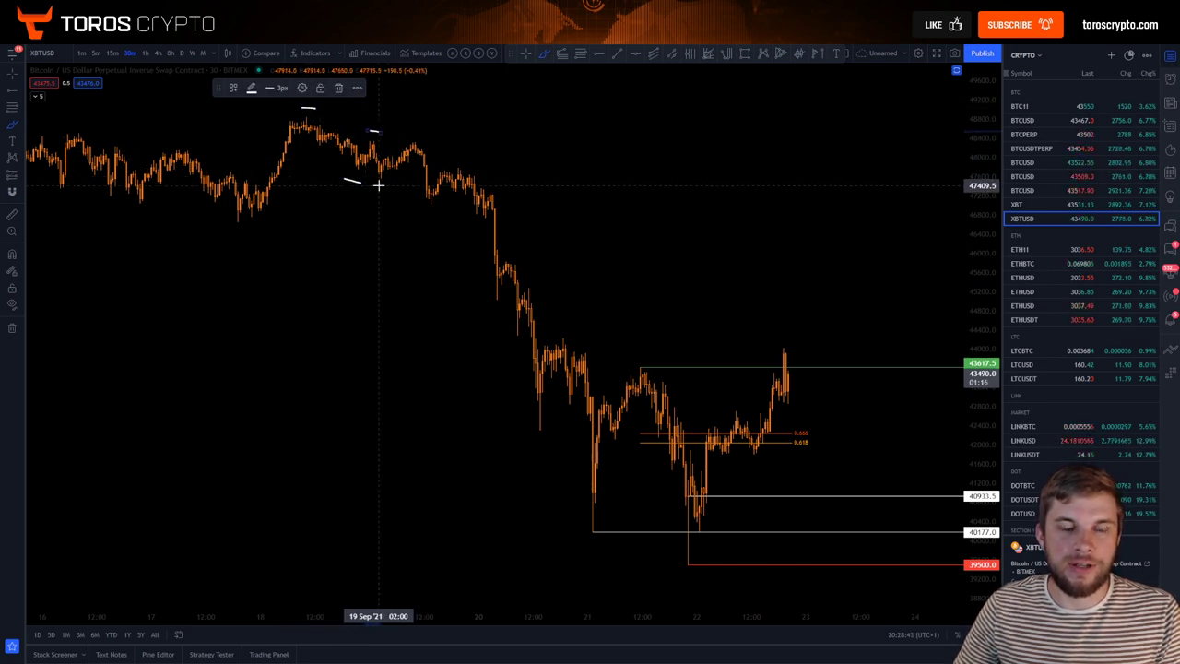
{"action": "left_click_drag", "start_coordinate": [376, 184], "coordinate": [388, 186]}
{"action": "left_click_drag", "start_coordinate": [412, 139], "coordinate": [424, 145]}
{"action": "left_click_drag", "start_coordinate": [424, 210], "coordinate": [479, 175]}
{"action": "left_click_drag", "start_coordinate": [483, 301], "coordinate": [527, 329]}
Step: Trace the sell-off arc, mark the 21 Sep lows and wicks, then erase all marks
{"action": "left_click_drag", "start_coordinate": [531, 278], "coordinate": [559, 323]}
{"action": "left_click_drag", "start_coordinate": [529, 431], "coordinate": [544, 425]}
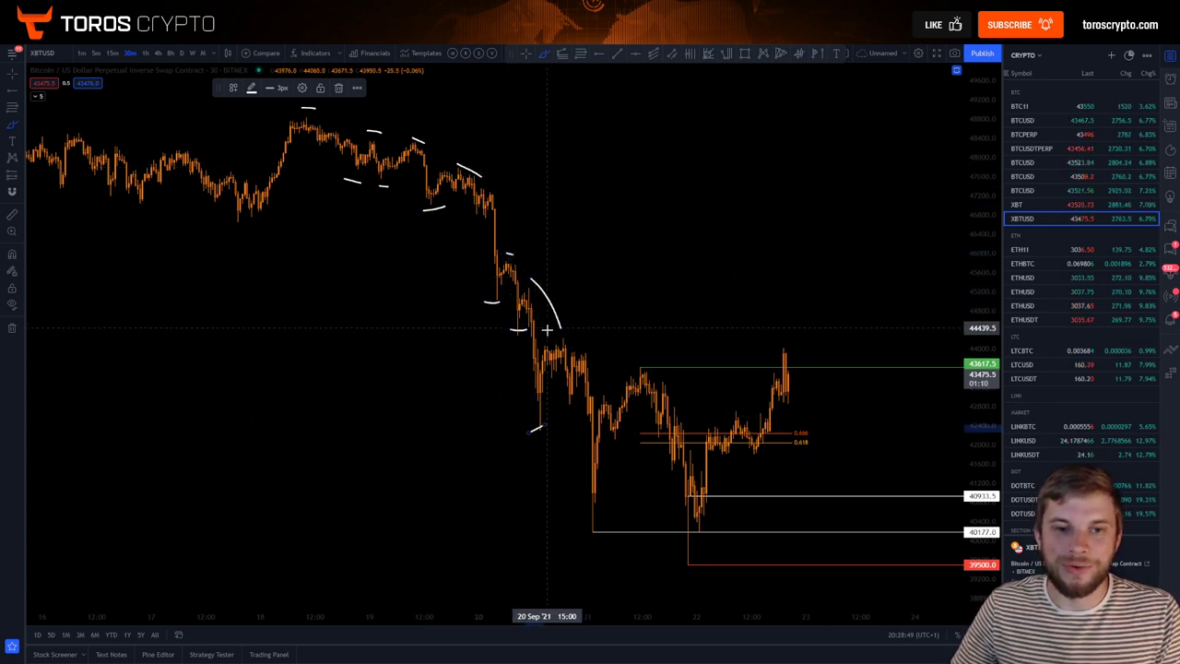
{"action": "left_click_drag", "start_coordinate": [550, 334], "coordinate": [562, 342]}
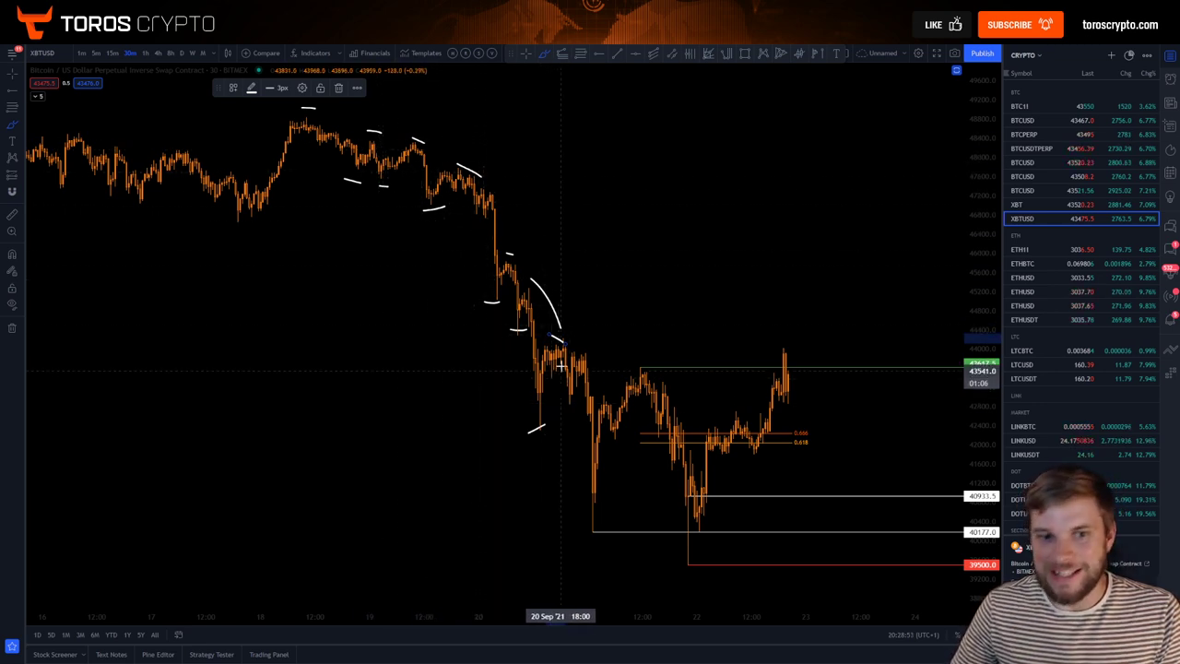
{"action": "left_click_drag", "start_coordinate": [575, 343], "coordinate": [592, 350]}
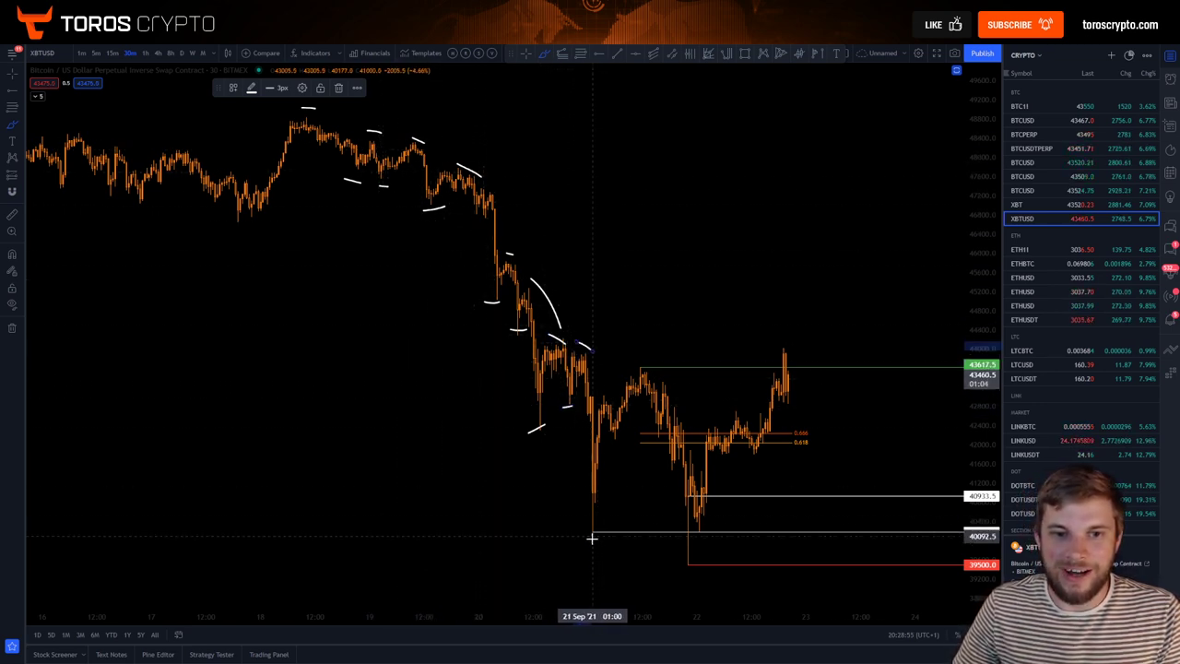
{"action": "left_click_drag", "start_coordinate": [582, 542], "coordinate": [606, 537]}
{"action": "left_click_drag", "start_coordinate": [633, 357], "coordinate": [662, 371]}
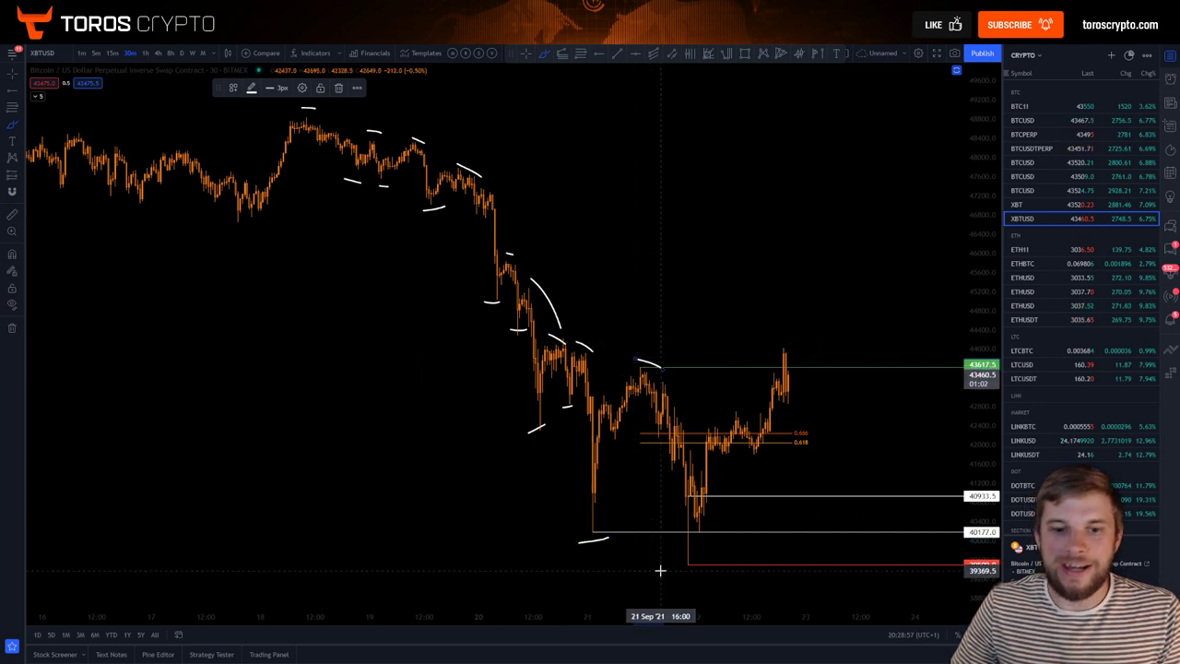
{"action": "left_click_drag", "start_coordinate": [664, 571], "coordinate": [712, 571]}
{"action": "mouse_move", "coordinate": [783, 330]}
{"action": "left_mouse_down"}
{"action": "mouse_move", "coordinate": [811, 343]}
{"action": "mouse_move", "coordinate": [788, 332]}
{"action": "left_mouse_up"}
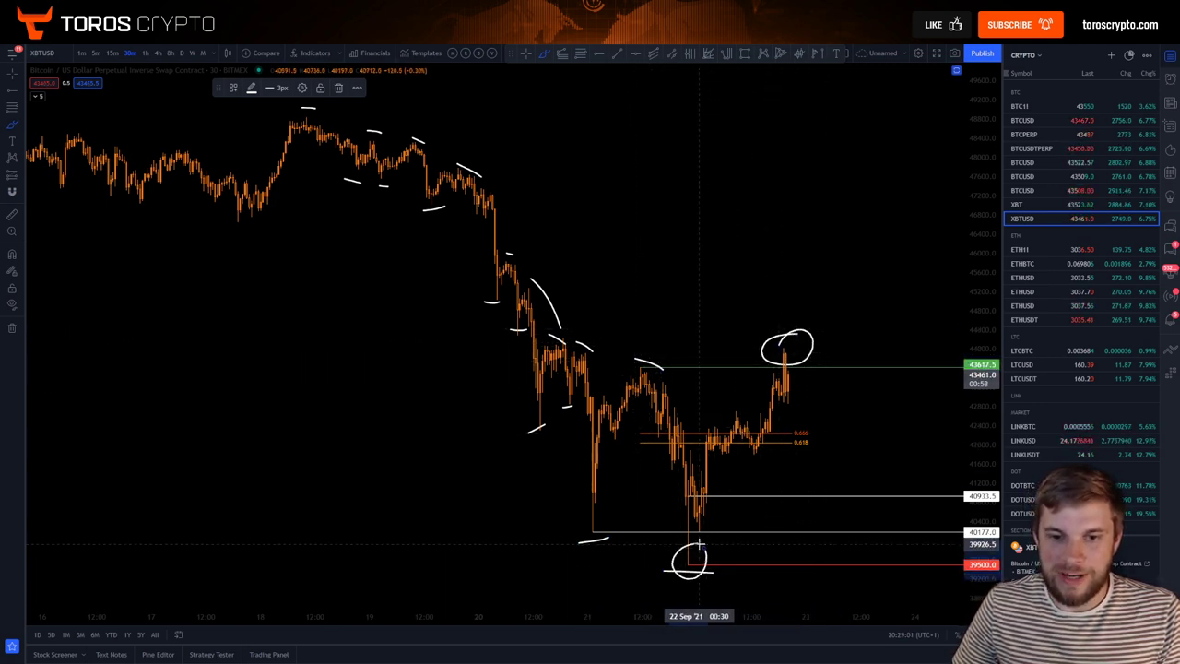
{"action": "mouse_move", "coordinate": [705, 549]}
{"action": "left_mouse_down"}
{"action": "mouse_move", "coordinate": [719, 534]}
{"action": "mouse_move", "coordinate": [649, 509]}
{"action": "mouse_move", "coordinate": [579, 316]}
{"action": "mouse_move", "coordinate": [561, 332]}
{"action": "mouse_move", "coordinate": [457, 167]}
{"action": "mouse_move", "coordinate": [308, 160]}
{"action": "mouse_move", "coordinate": [306, 107]}
{"action": "left_mouse_up"}
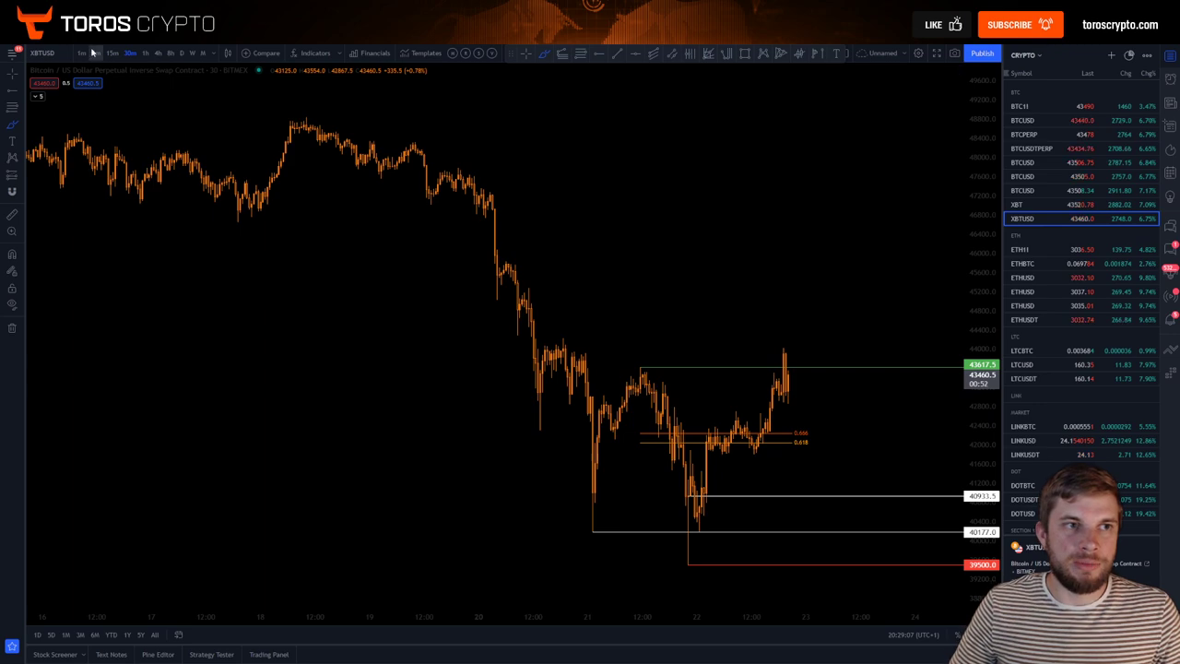
Step: Switch XBTUSD to 5-minute candles and frame the sweep down to 39500 and its rebound
{"action": "left_click", "coordinate": [94, 53]}
{"action": "scroll", "coordinate": [848, 574], "scroll_direction": "down", "scroll_amount": 5}
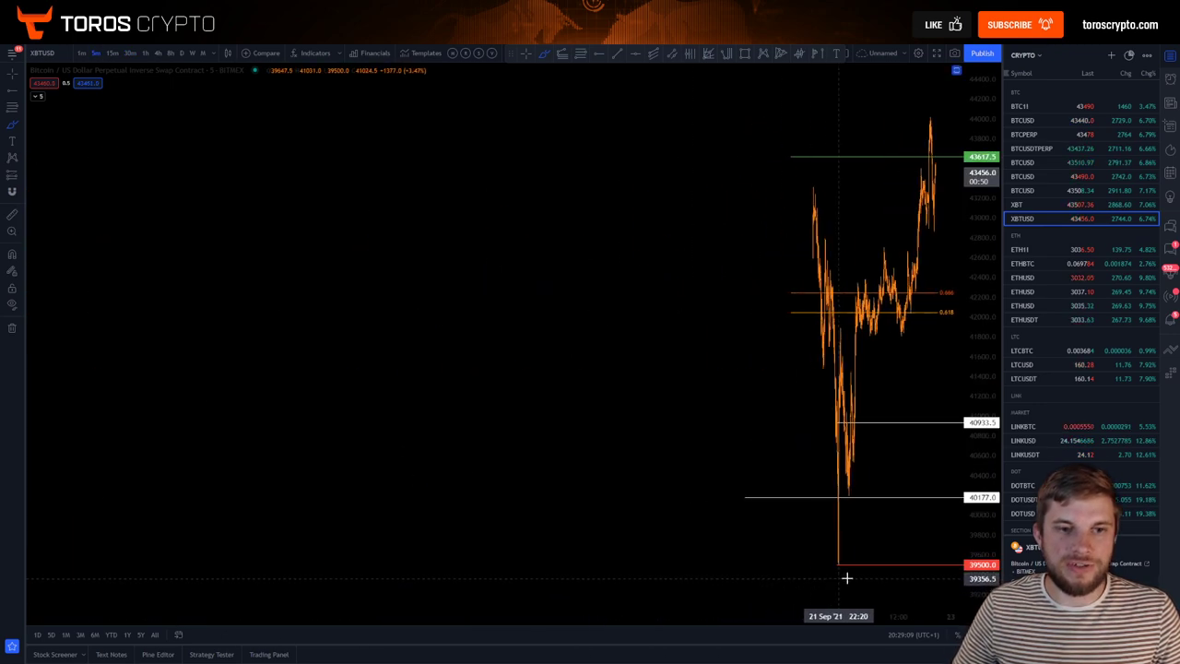
{"action": "scroll", "coordinate": [842, 537], "scroll_direction": "up", "scroll_amount": 5}
{"action": "scroll", "coordinate": [818, 536], "scroll_direction": "left", "scroll_amount": 5}
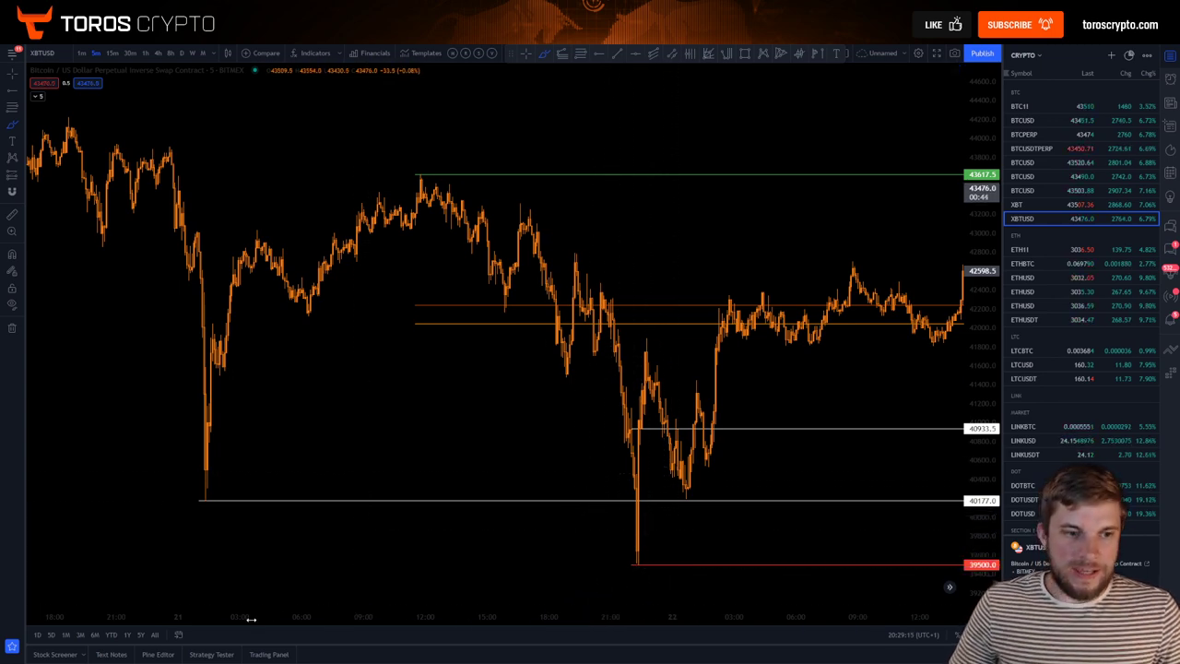
{"action": "left_click_drag", "start_coordinate": [250, 620], "coordinate": [802, 615]}
{"action": "scroll", "coordinate": [714, 477], "scroll_direction": "up", "scroll_amount": 5}
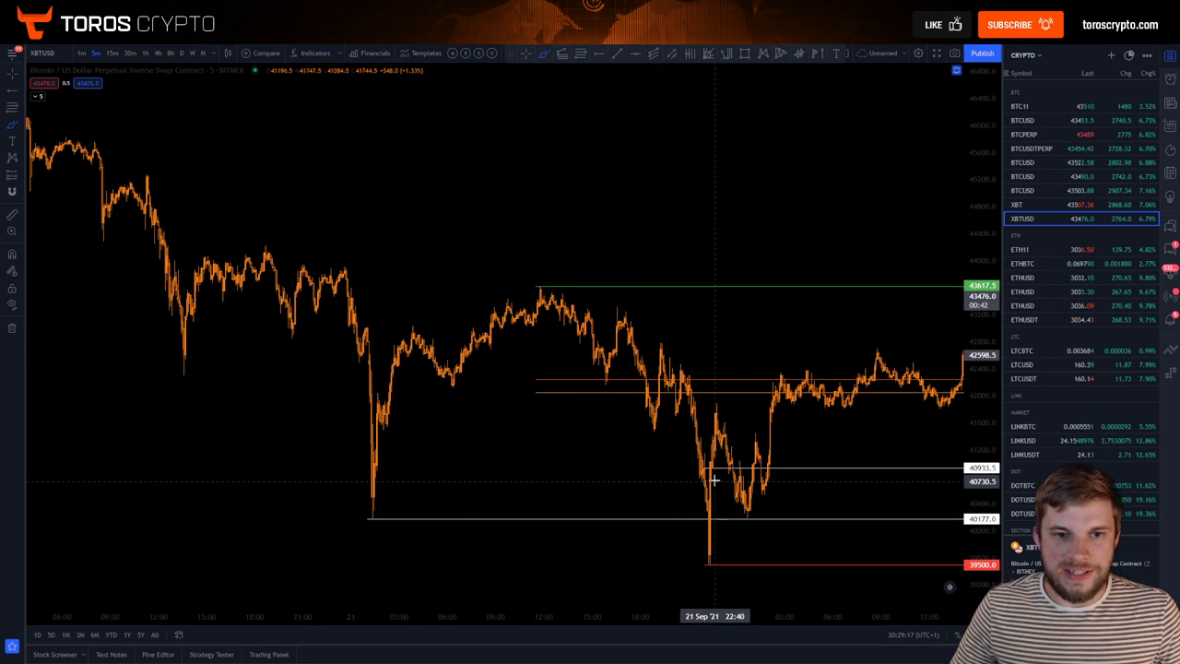
{"action": "left_click_drag", "start_coordinate": [704, 340], "coordinate": [603, 369]}
Step: Pan on 30-minute candles, then return to 5-minute showing several days of history
{"action": "scroll", "coordinate": [545, 335], "scroll_direction": "down", "scroll_amount": 5}
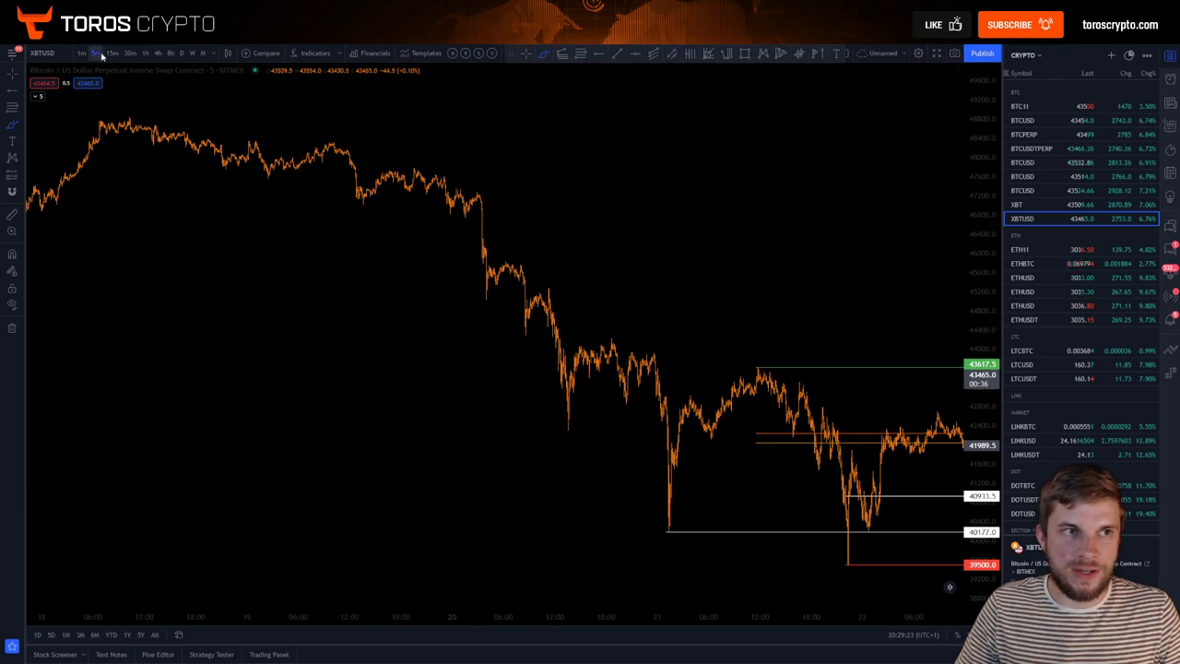
{"action": "left_click", "coordinate": [130, 52]}
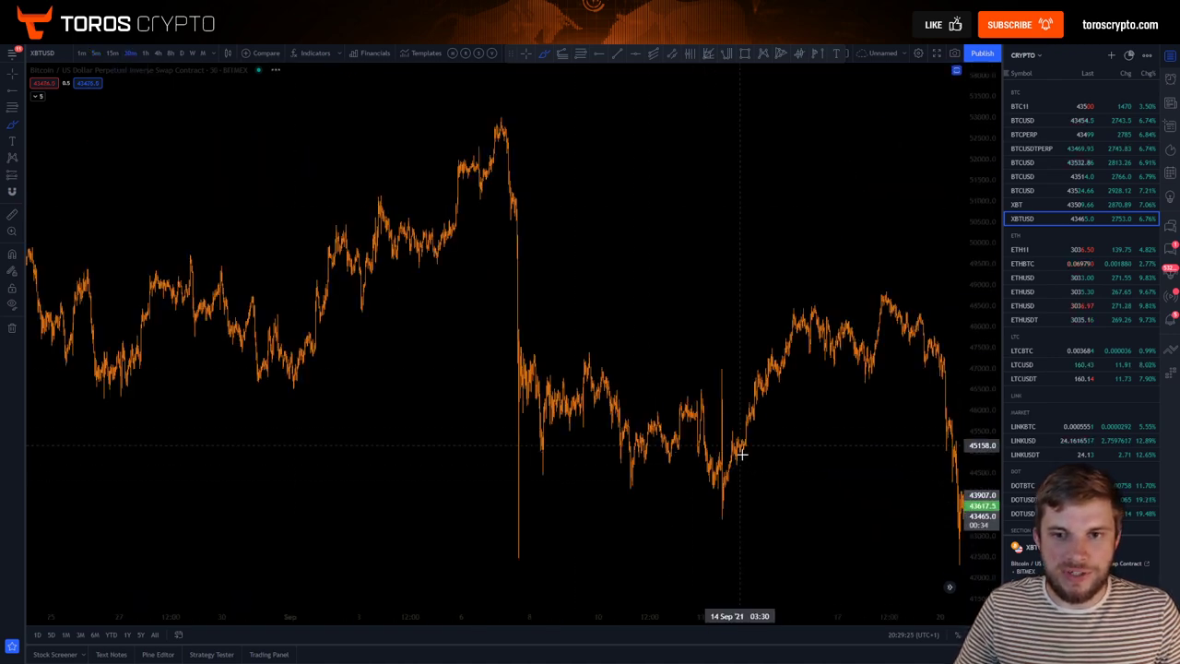
{"action": "scroll", "coordinate": [735, 474], "scroll_direction": "up", "scroll_amount": 4}
{"action": "scroll", "coordinate": [690, 458], "scroll_direction": "up", "scroll_amount": 5}
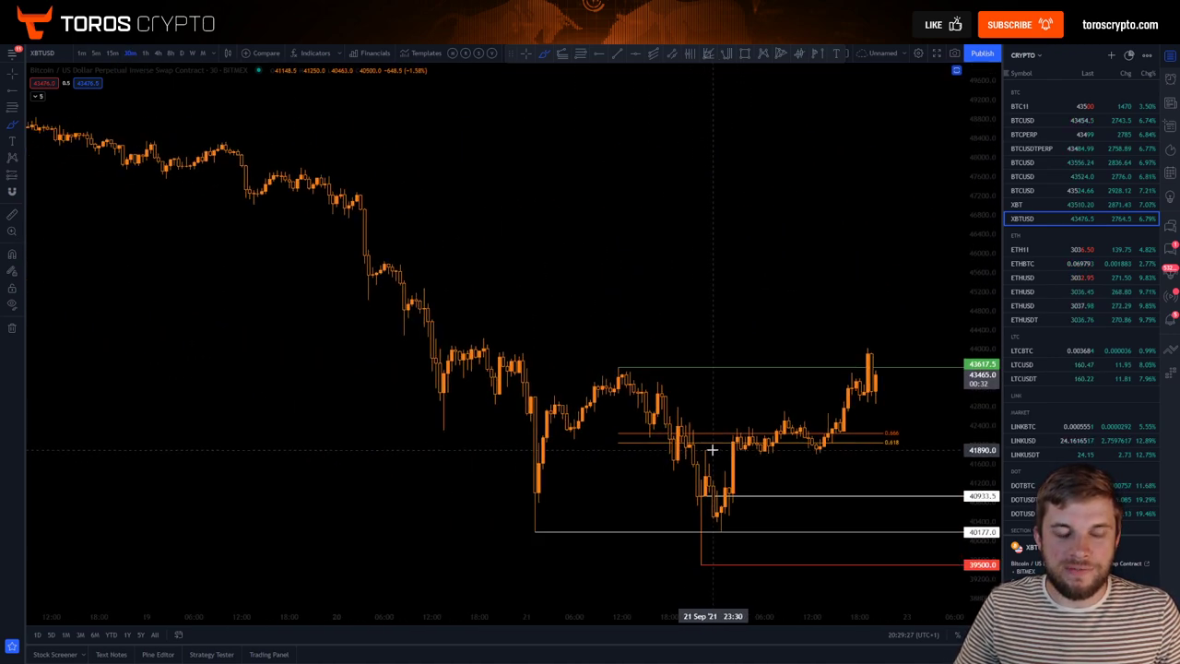
{"action": "left_click_drag", "start_coordinate": [494, 342], "coordinate": [383, 339]}
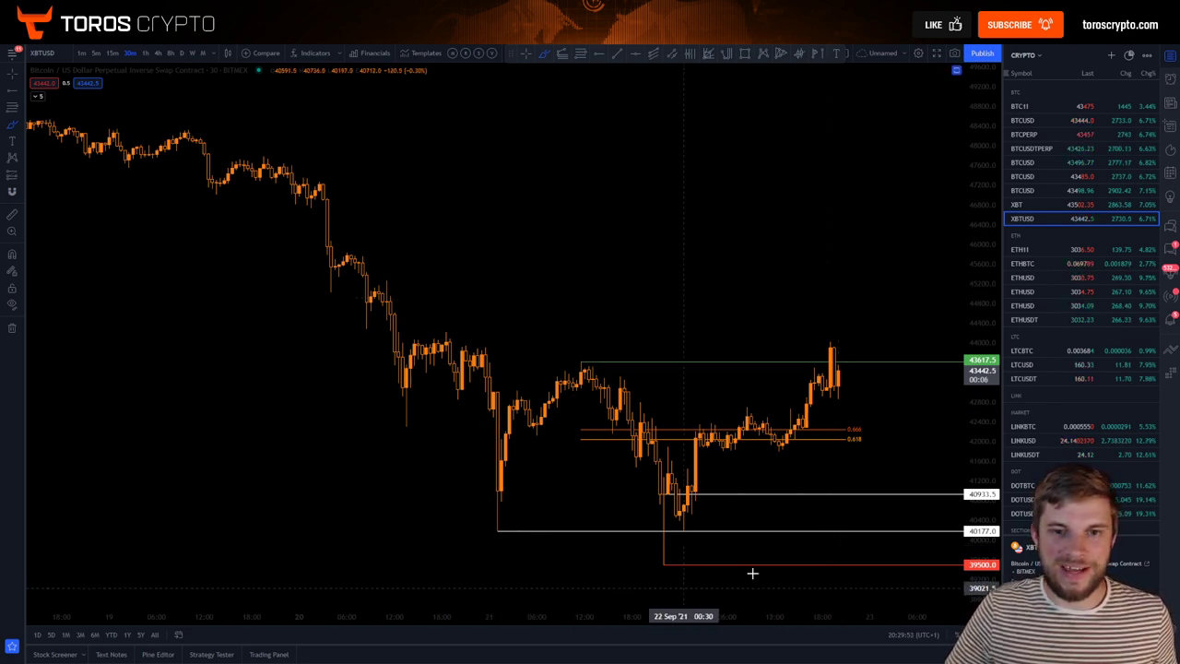
{"action": "left_click", "coordinate": [95, 53]}
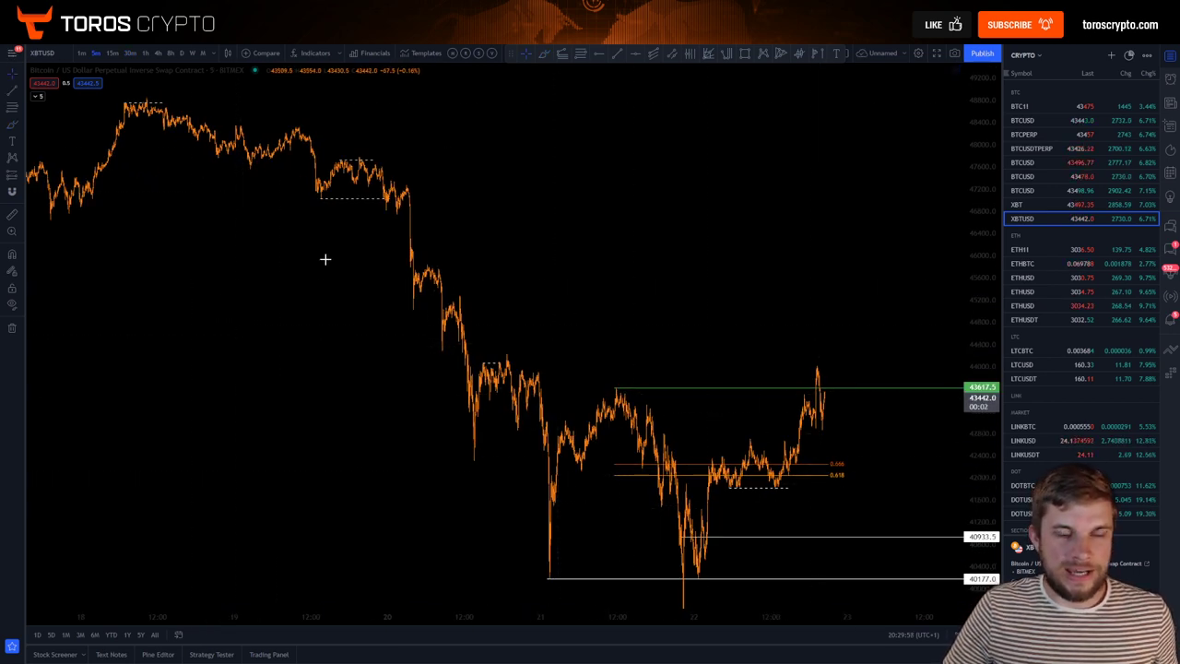
Step: Hide the watchlist and stretch the price scale to enlarge the candles
{"action": "scroll", "coordinate": [634, 417], "scroll_direction": "right", "scroll_amount": 2}
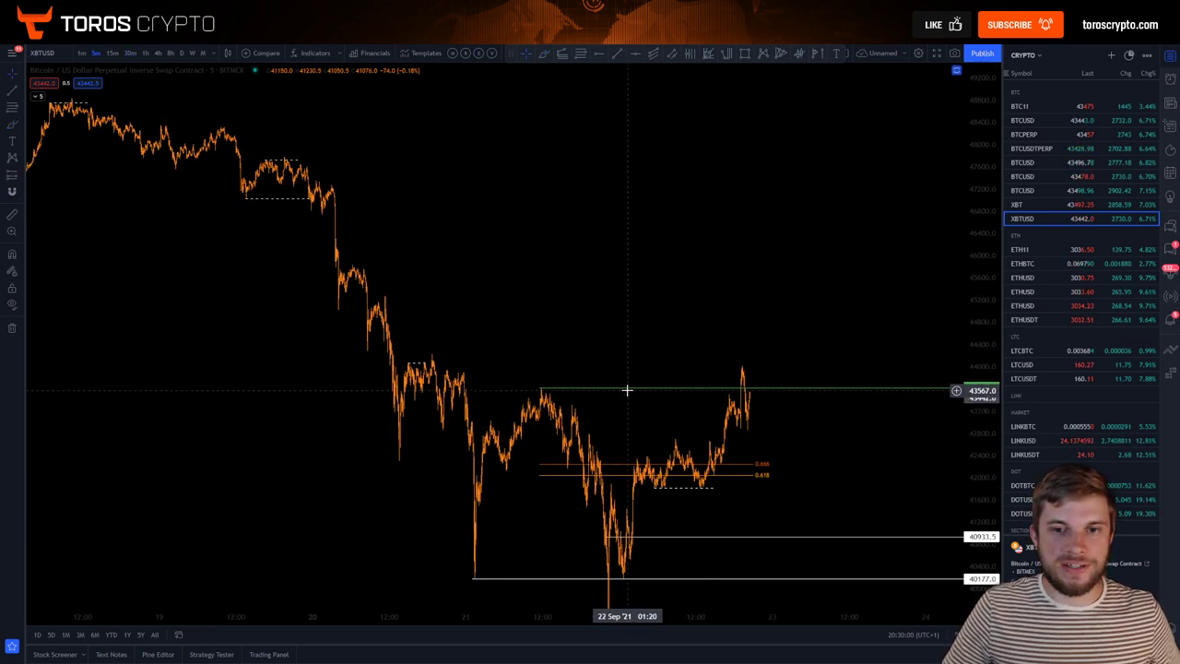
{"action": "left_click", "coordinate": [1167, 57]}
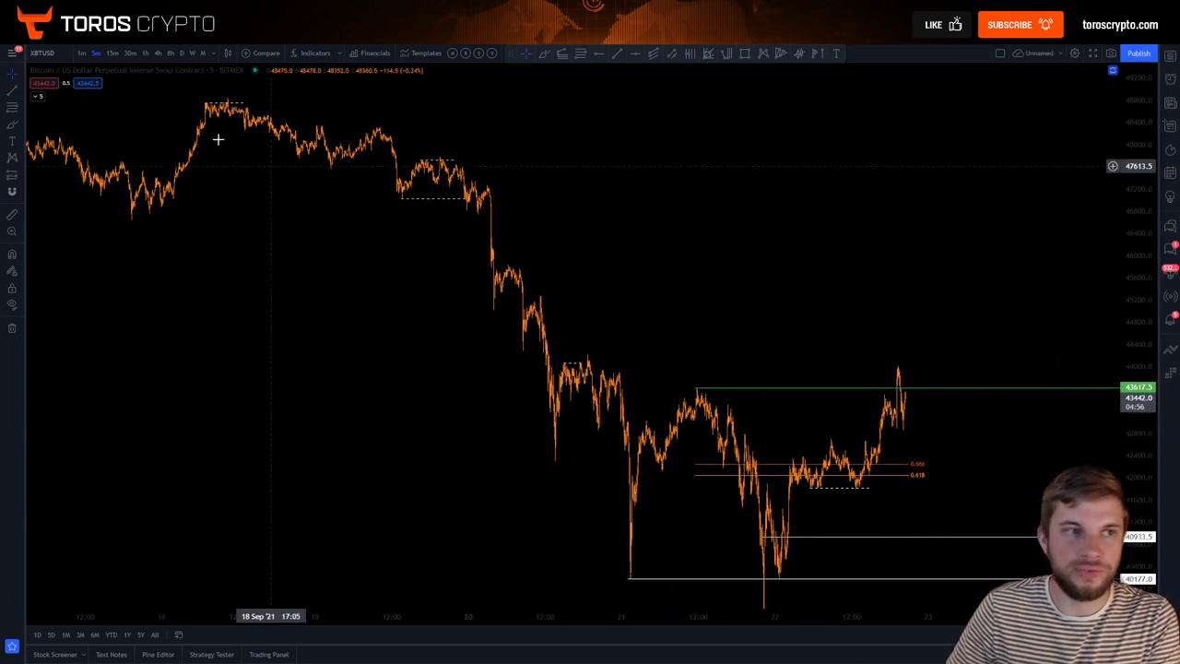
{"action": "scroll", "coordinate": [640, 477], "scroll_direction": "up", "scroll_amount": 5}
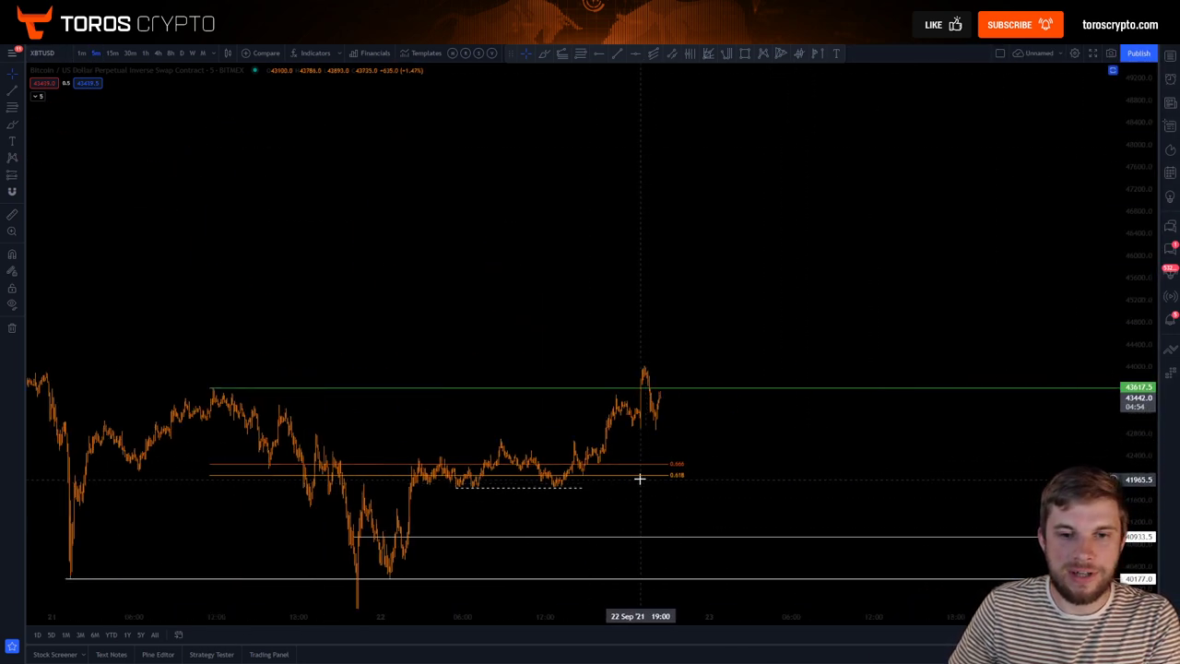
{"action": "scroll", "coordinate": [1014, 551], "scroll_direction": "left", "scroll_amount": 3}
{"action": "scroll", "coordinate": [1014, 550], "scroll_direction": "left", "scroll_amount": 3}
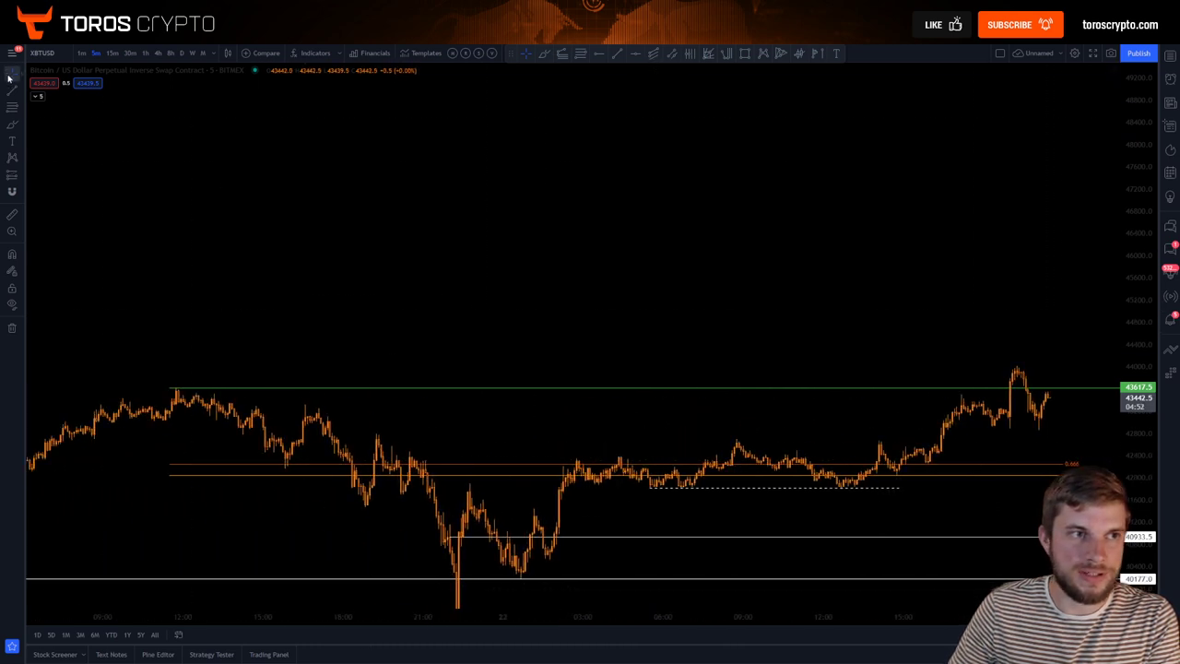
{"action": "left_click_drag", "start_coordinate": [1129, 553], "coordinate": [202, 124]}
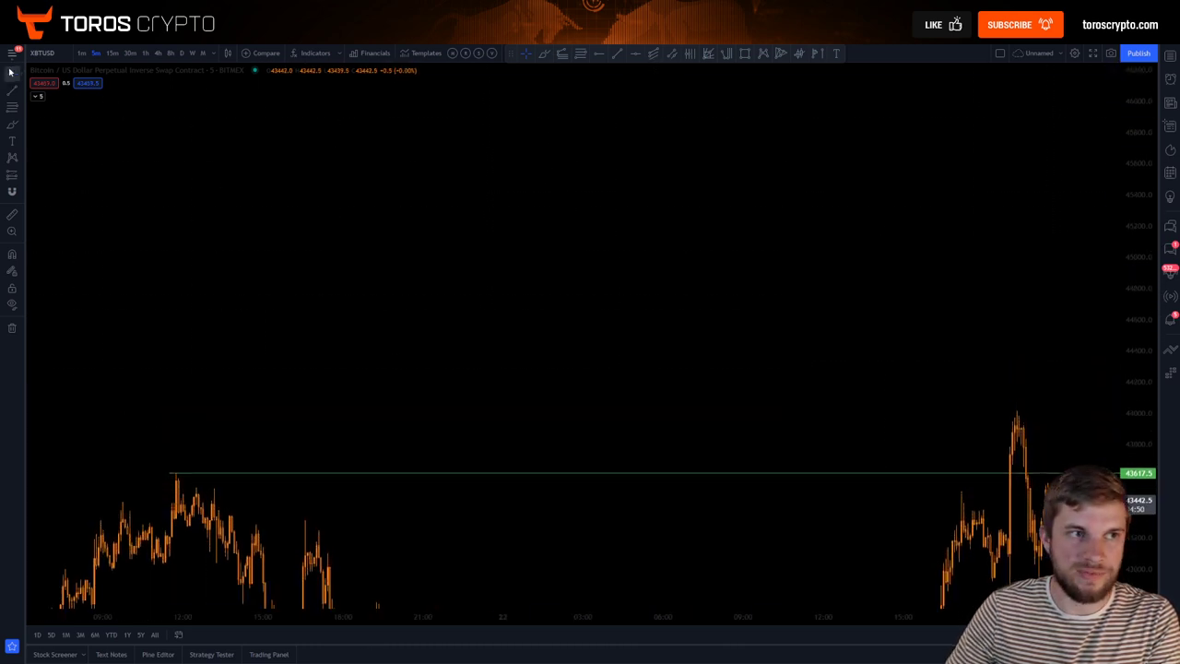
Step: Switch to crosshair mode, reset the view and zoom into the 22 Sep range
{"action": "left_click", "coordinate": [11, 72]}
{"action": "left_click", "coordinate": [42, 73]}
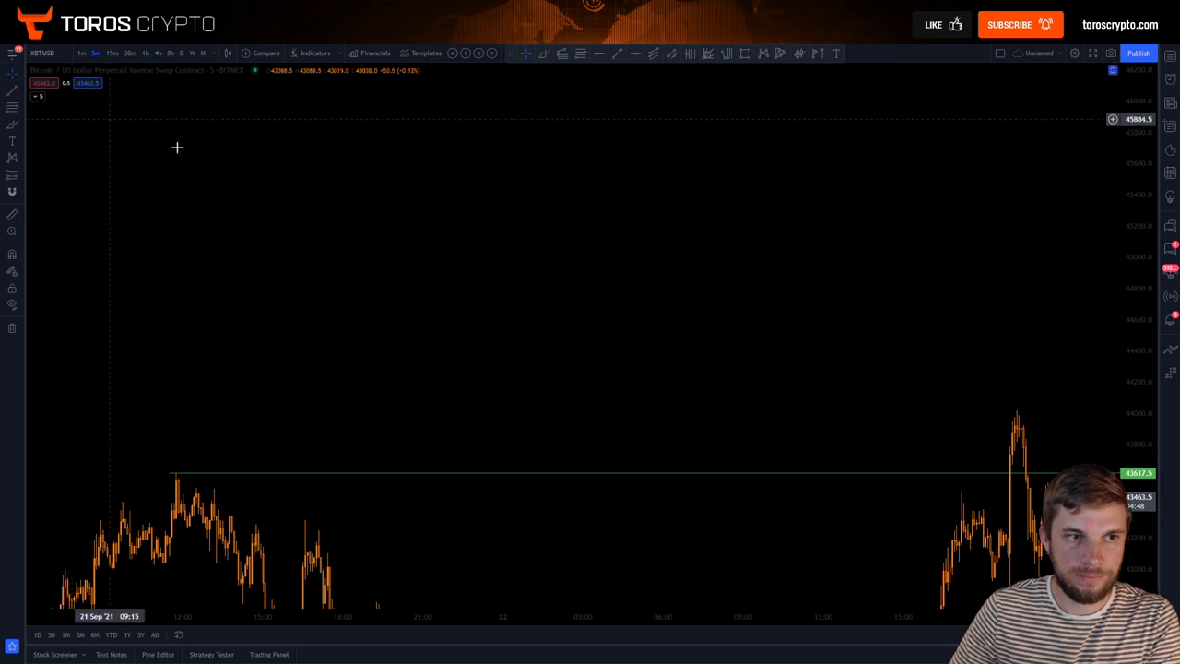
{"action": "key", "text": "alt+r"}
{"action": "scroll", "coordinate": [869, 530], "scroll_direction": "up", "scroll_amount": 5}
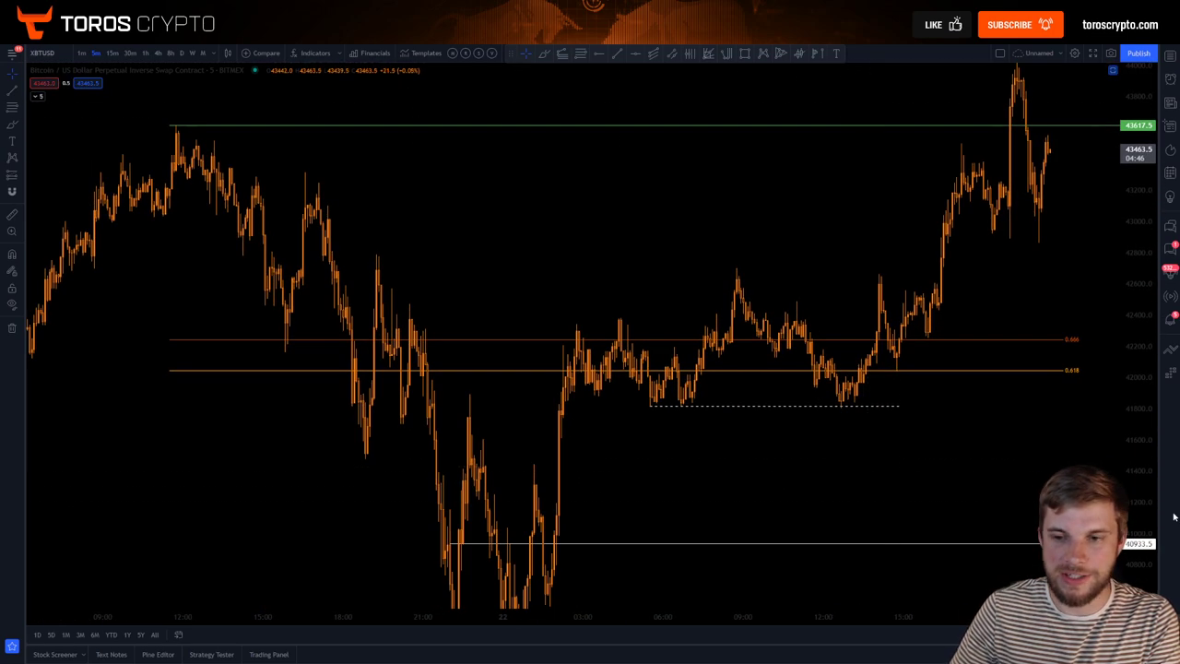
{"action": "scroll", "coordinate": [924, 569], "scroll_direction": "up", "scroll_amount": 3}
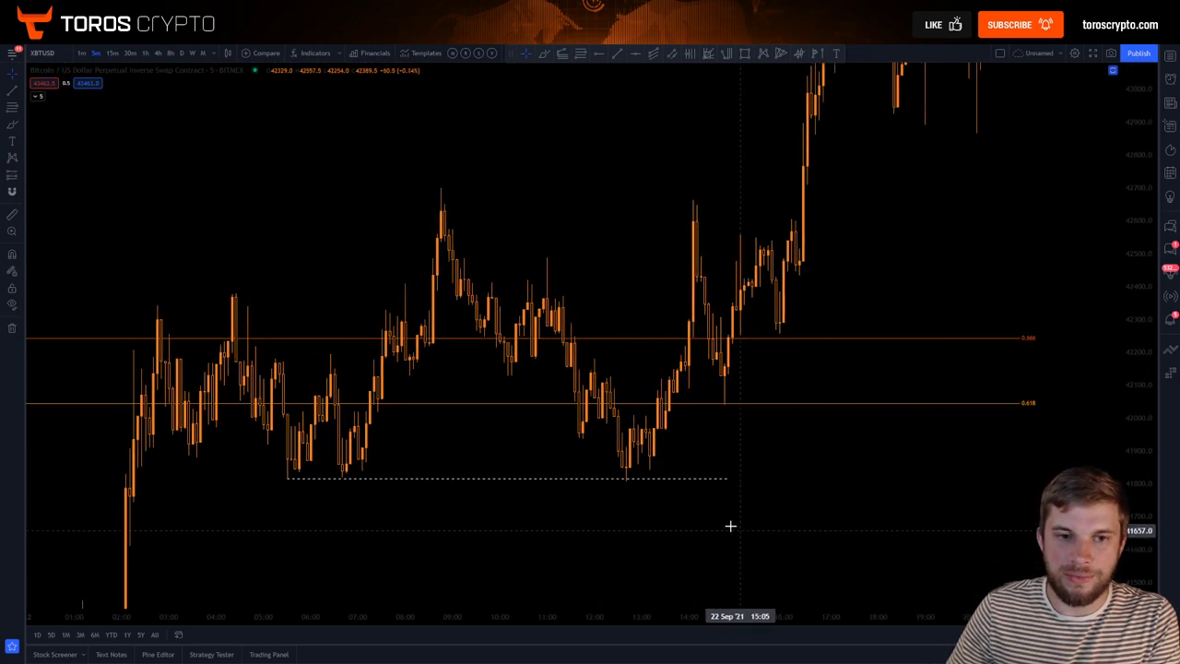
{"action": "left_click_drag", "start_coordinate": [830, 590], "coordinate": [900, 551]}
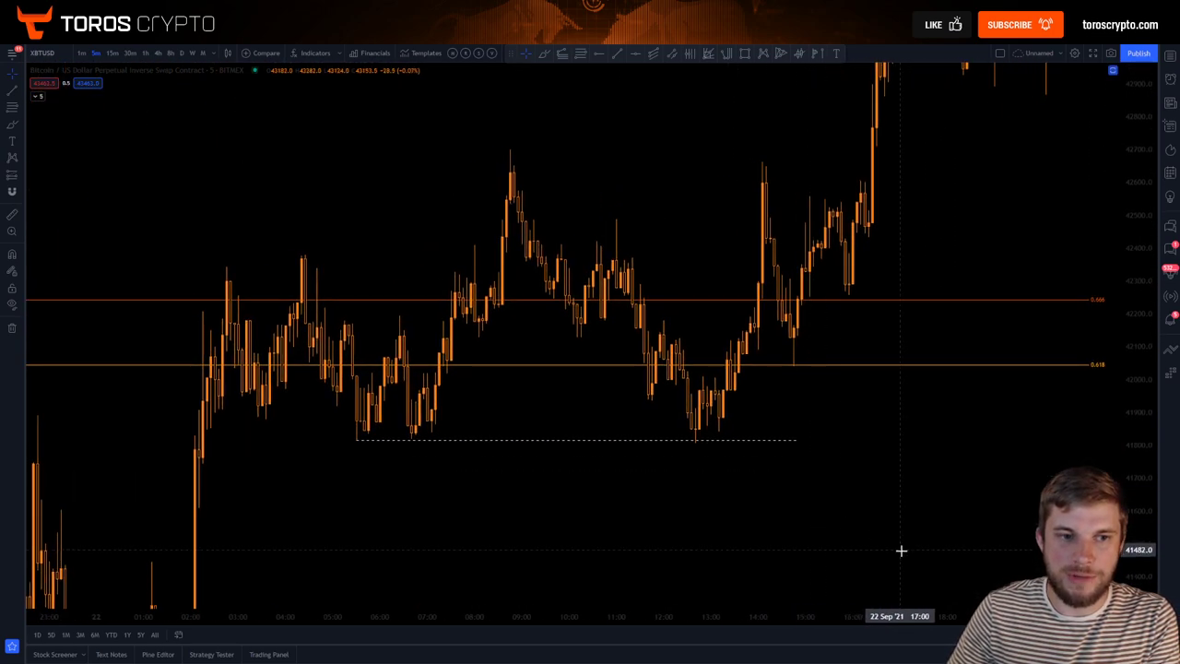
Step: Brush loops and horizontal levels, then undo them along with the 0.666 and 0.618 fib lines
{"action": "left_click", "coordinate": [13, 125]}
{"action": "mouse_move", "coordinate": [199, 415]}
{"action": "left_mouse_down"}
{"action": "mouse_move", "coordinate": [242, 267]}
{"action": "mouse_move", "coordinate": [271, 421]}
{"action": "mouse_move", "coordinate": [338, 270]}
{"action": "mouse_move", "coordinate": [367, 416]}
{"action": "left_mouse_up"}
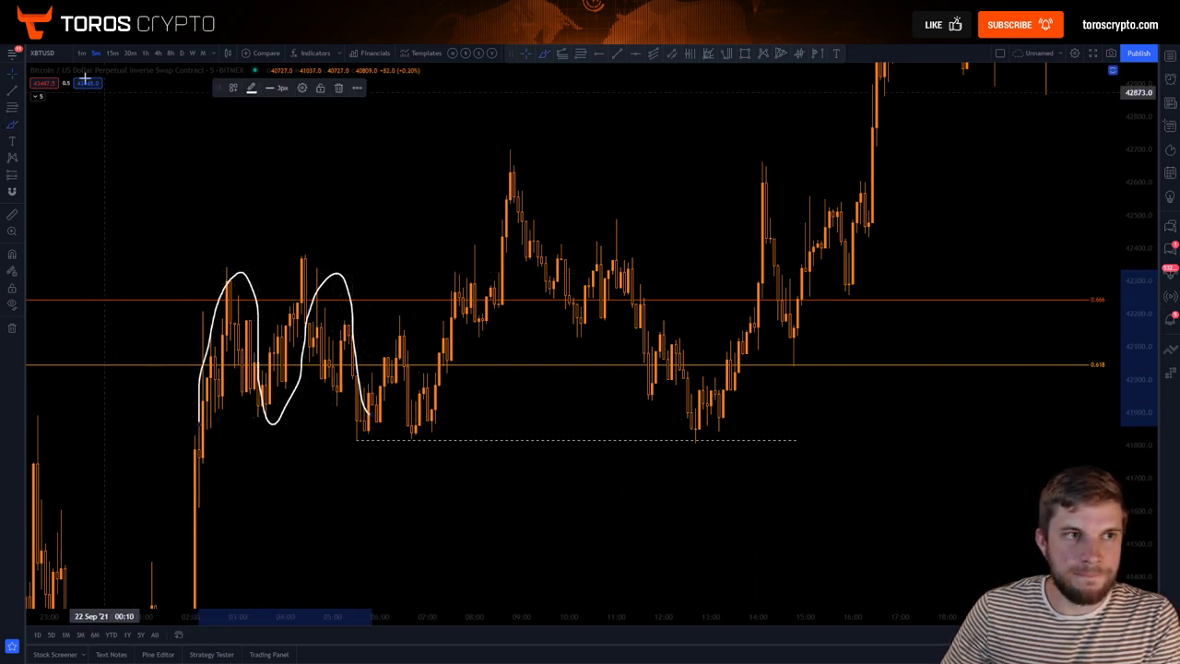
{"action": "left_click", "coordinate": [529, 300]}
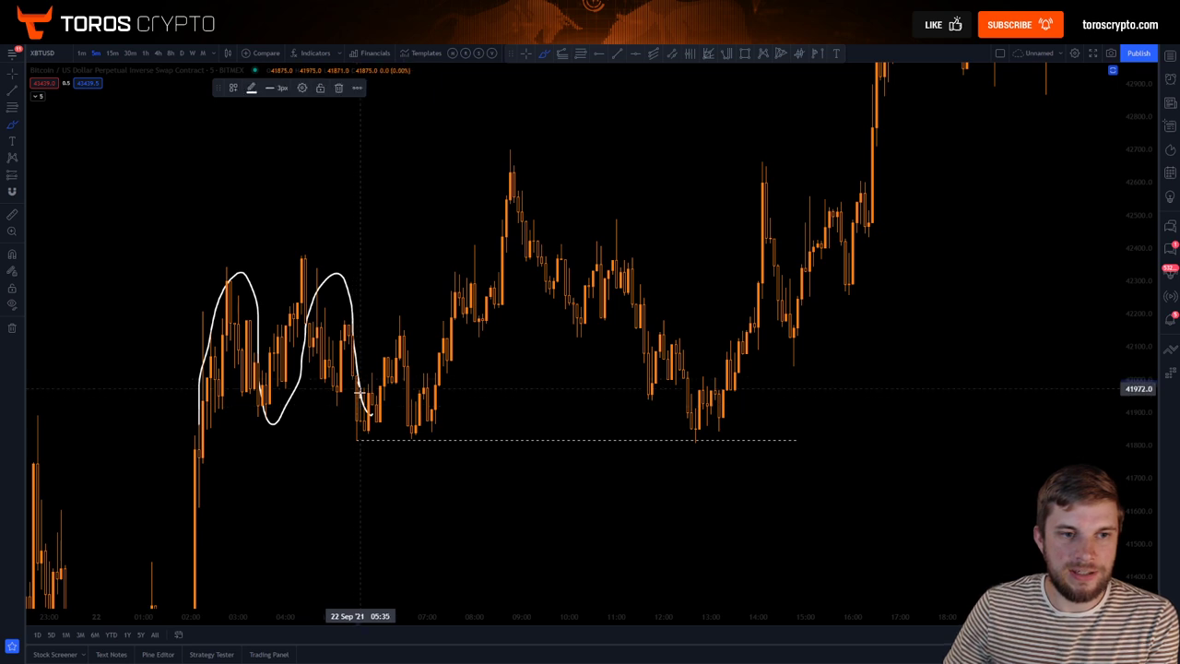
{"action": "mouse_move", "coordinate": [362, 394]}
{"action": "left_mouse_down"}
{"action": "mouse_move", "coordinate": [403, 314]}
{"action": "mouse_move", "coordinate": [441, 387]}
{"action": "mouse_move", "coordinate": [492, 232]}
{"action": "mouse_move", "coordinate": [535, 192]}
{"action": "mouse_move", "coordinate": [573, 304]}
{"action": "left_mouse_up"}
{"action": "left_click_drag", "start_coordinate": [212, 272], "coordinate": [712, 271]}
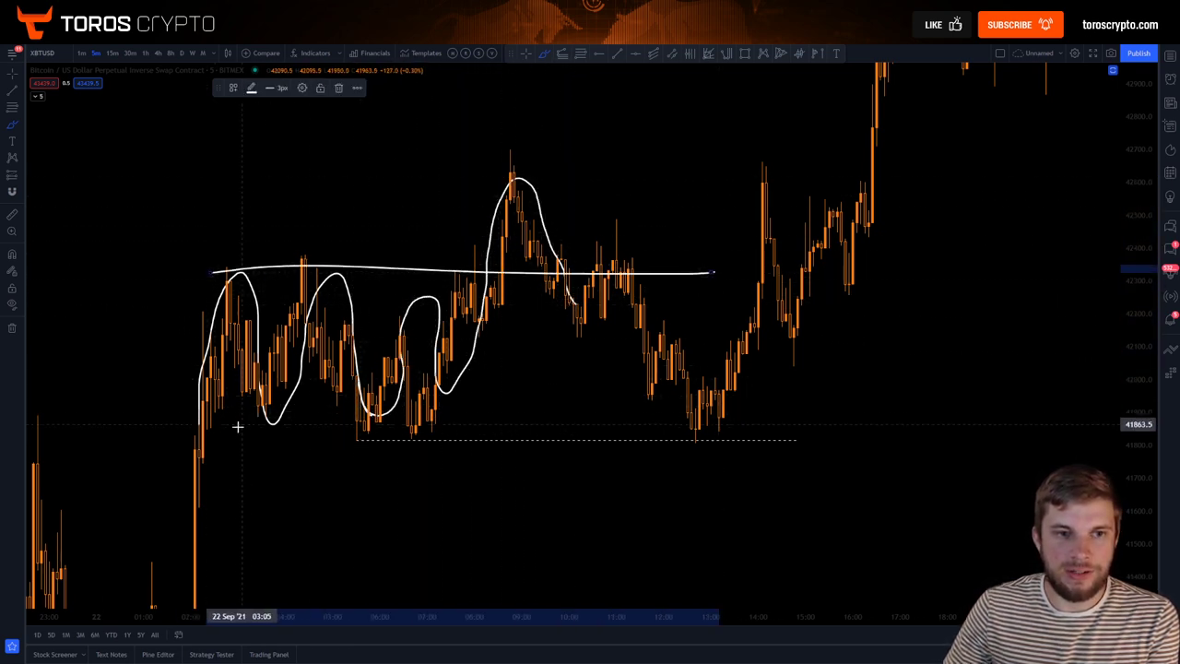
{"action": "left_click_drag", "start_coordinate": [196, 434], "coordinate": [842, 433]}
{"action": "key", "text": "ctrl+z"}
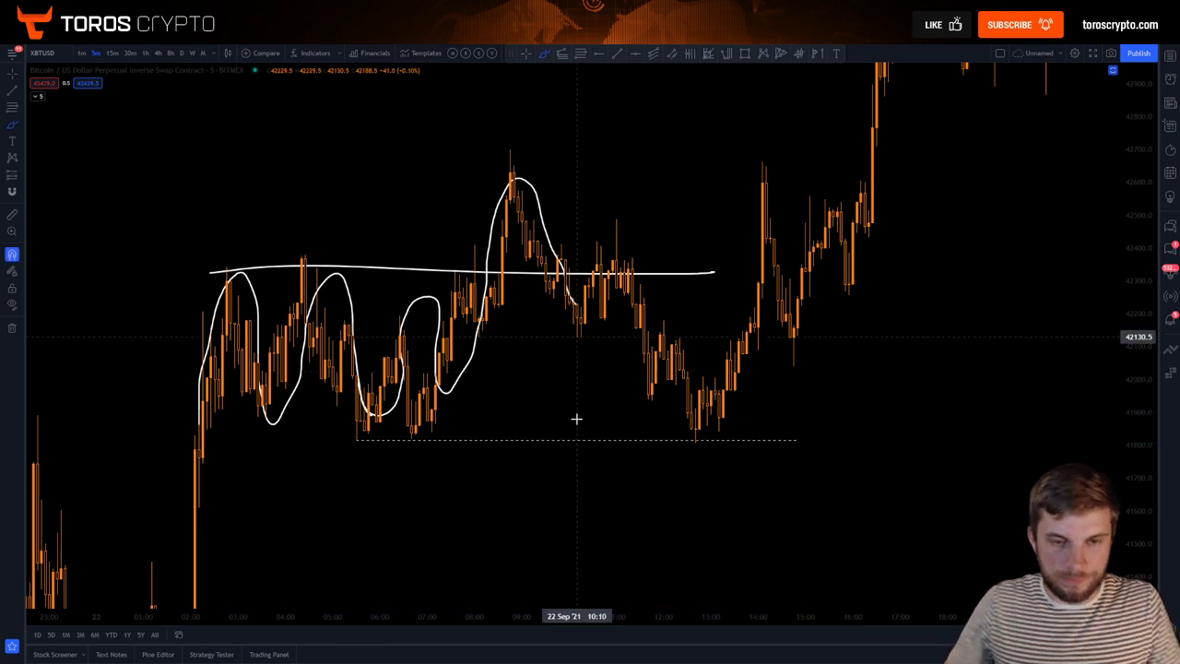
{"action": "key", "text": "ctrl+z"}
{"action": "key", "text": "ctrl+z"}
{"action": "key", "text": "ctrl+z"}
{"action": "key", "text": "ctrl+z"}
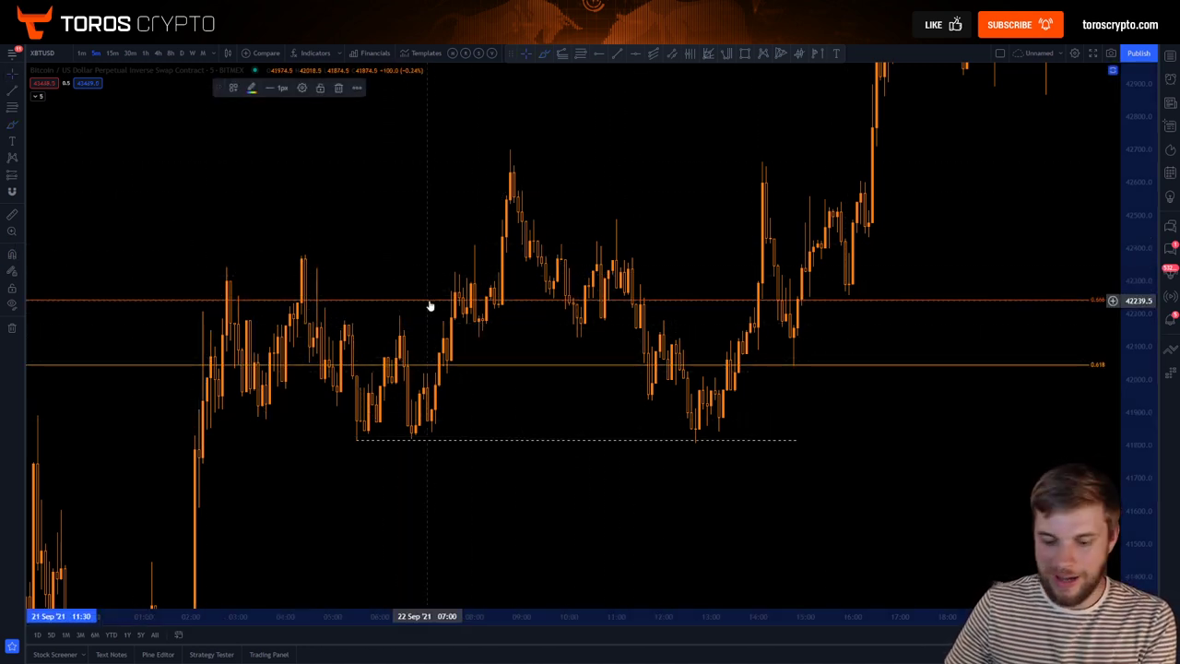
{"action": "key", "text": "ctrl+z"}
Step: Trace the swings around the peak and circle the first low at the dashed line
{"action": "left_click", "coordinate": [12, 125]}
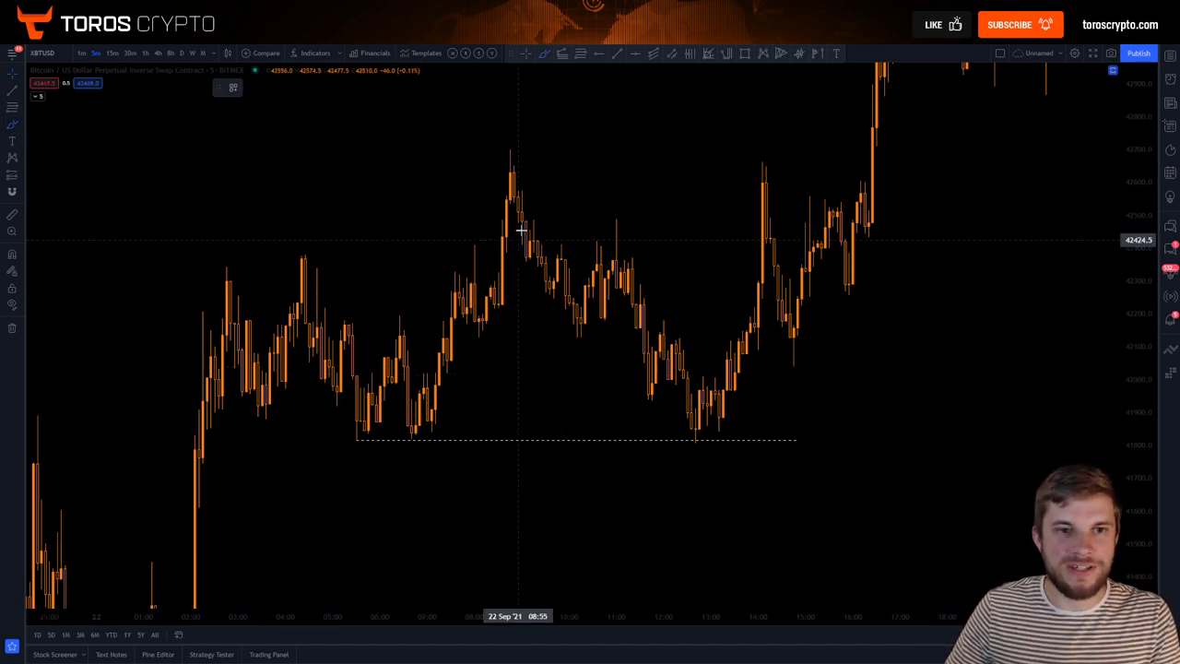
{"action": "mouse_move", "coordinate": [512, 171]}
{"action": "left_mouse_down"}
{"action": "mouse_move", "coordinate": [567, 340]}
{"action": "mouse_move", "coordinate": [618, 238]}
{"action": "mouse_move", "coordinate": [700, 434]}
{"action": "left_mouse_up"}
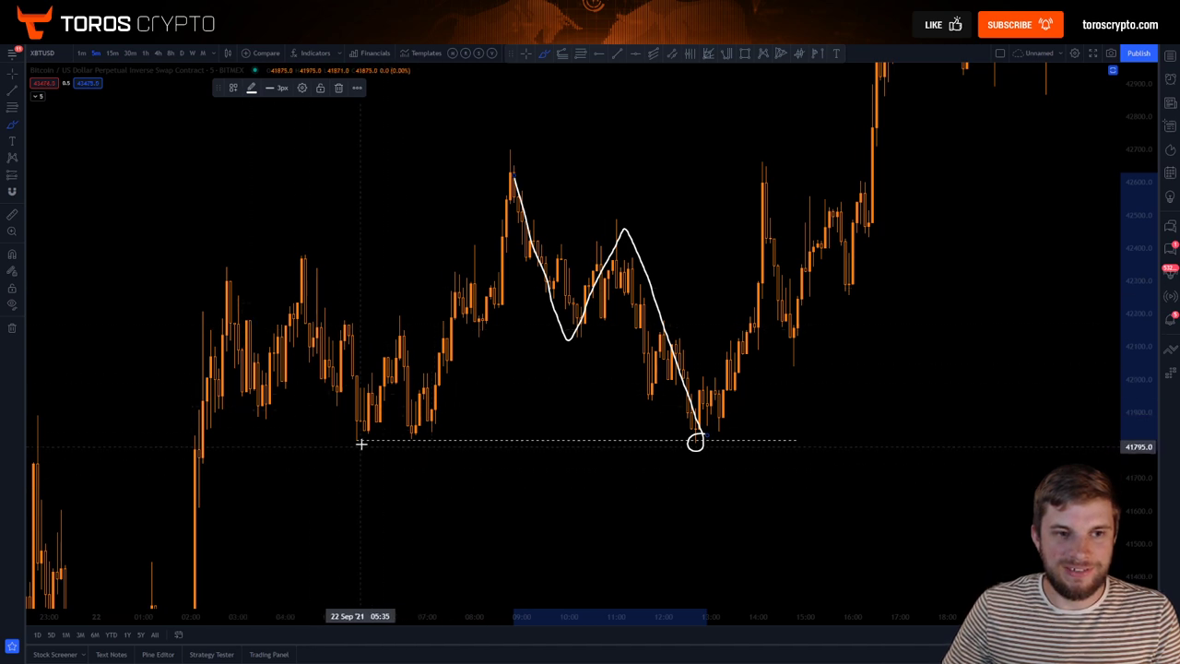
{"action": "left_click_drag", "start_coordinate": [364, 430], "coordinate": [518, 167]}
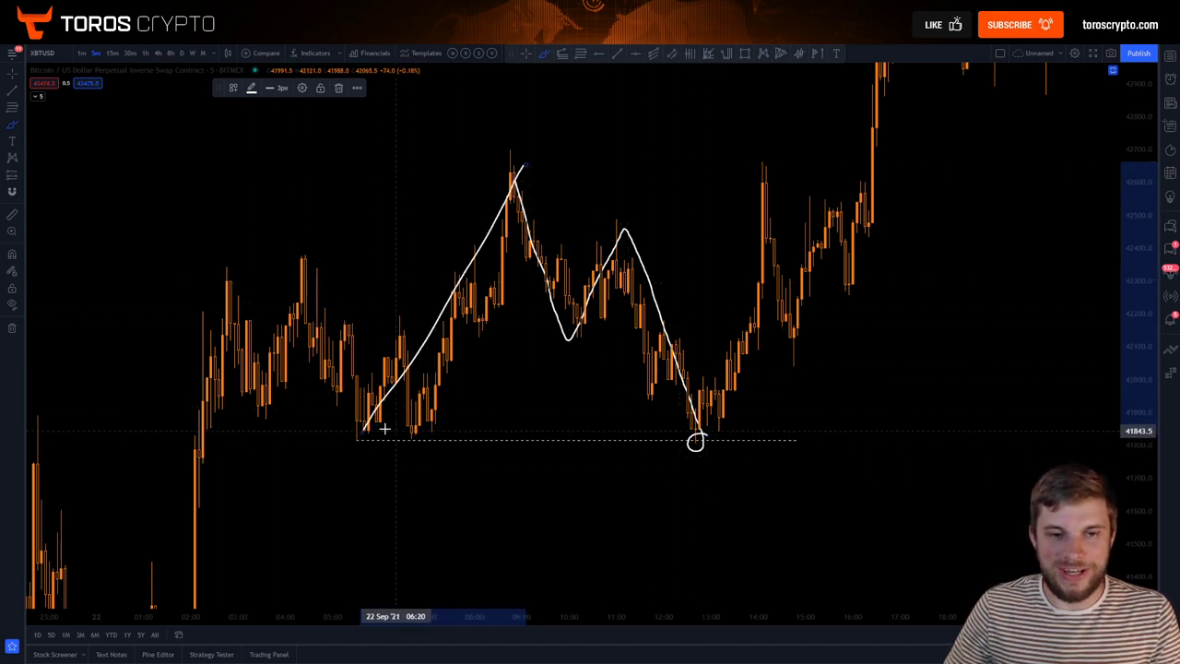
{"action": "key", "text": "ctrl+z"}
{"action": "key", "text": "ctrl+z"}
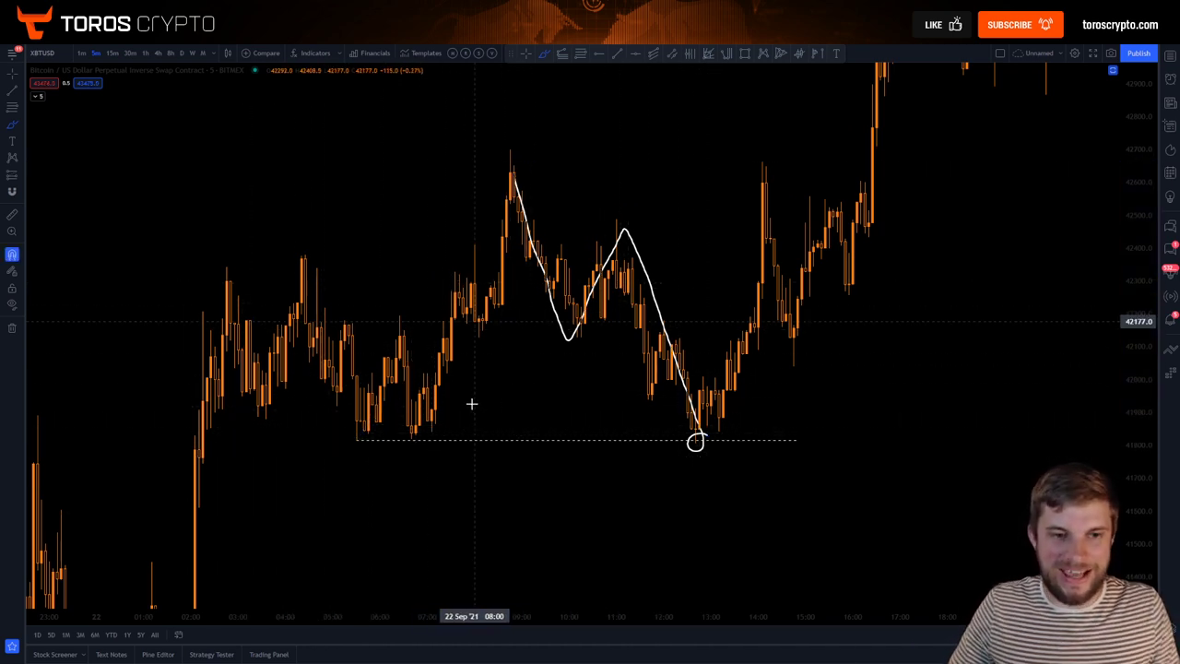
{"action": "mouse_move", "coordinate": [359, 436]}
{"action": "left_mouse_down"}
{"action": "mouse_move", "coordinate": [343, 429]}
{"action": "mouse_move", "coordinate": [448, 440]}
{"action": "mouse_move", "coordinate": [358, 422]}
{"action": "mouse_move", "coordinate": [370, 424]}
{"action": "left_mouse_up"}
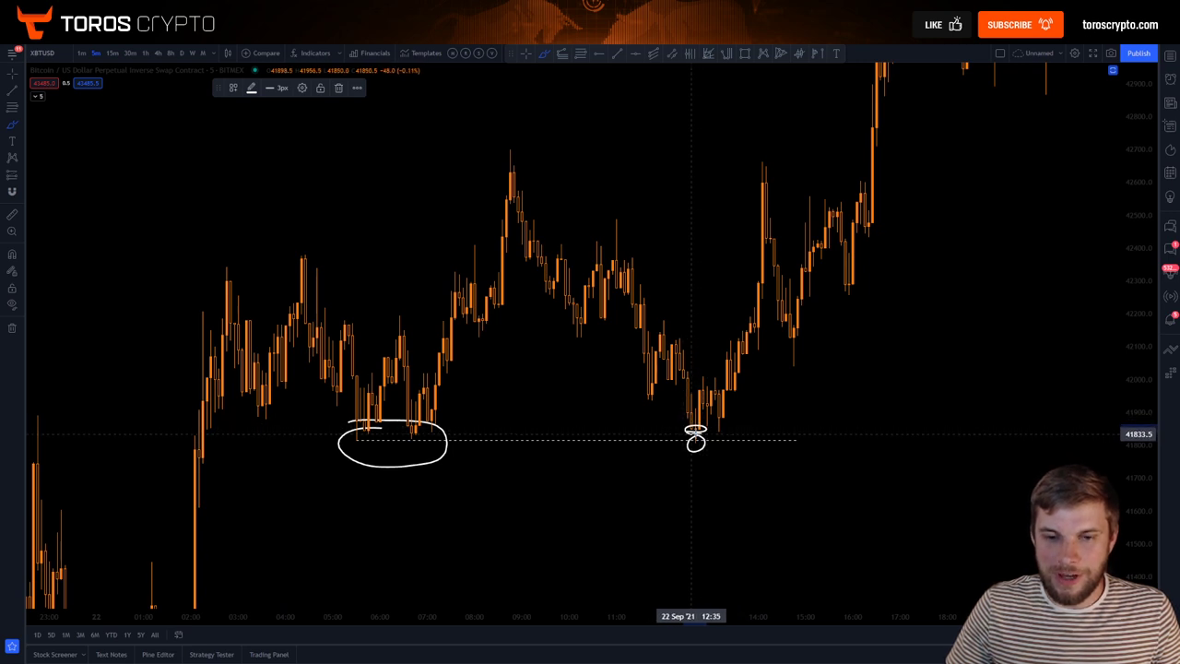
{"action": "left_click_drag", "start_coordinate": [695, 430], "coordinate": [789, 190]}
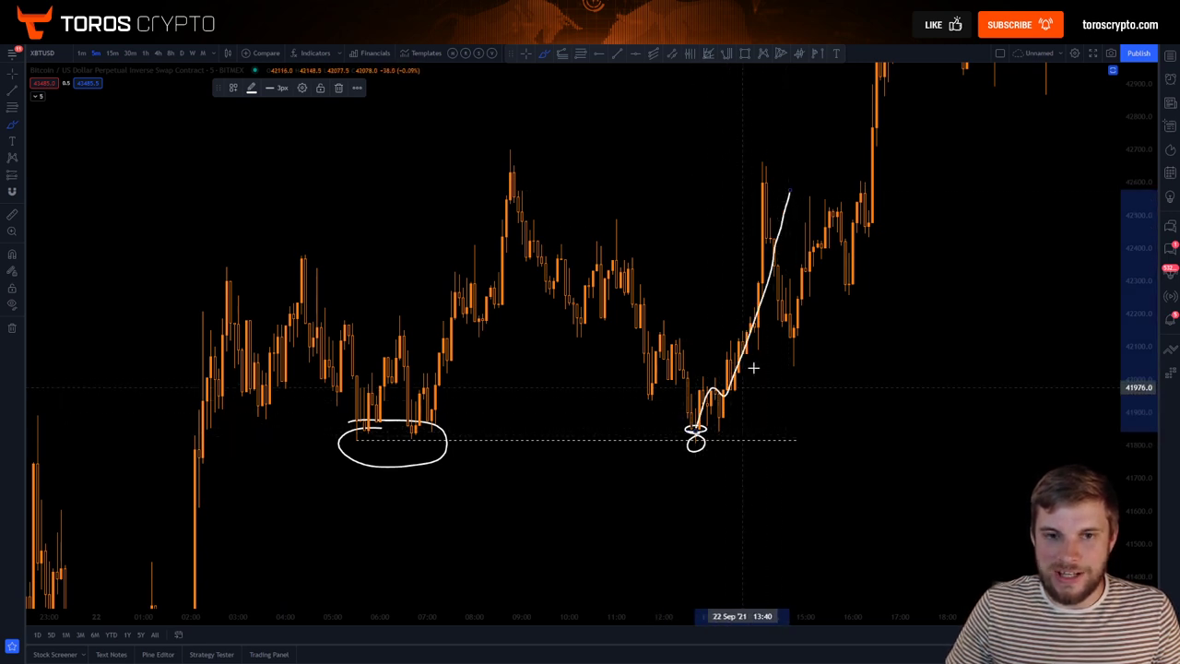
Step: Mark the middle peak, write labels A, B and C, then undo all sketches
{"action": "left_click_drag", "start_coordinate": [493, 145], "coordinate": [475, 148]}
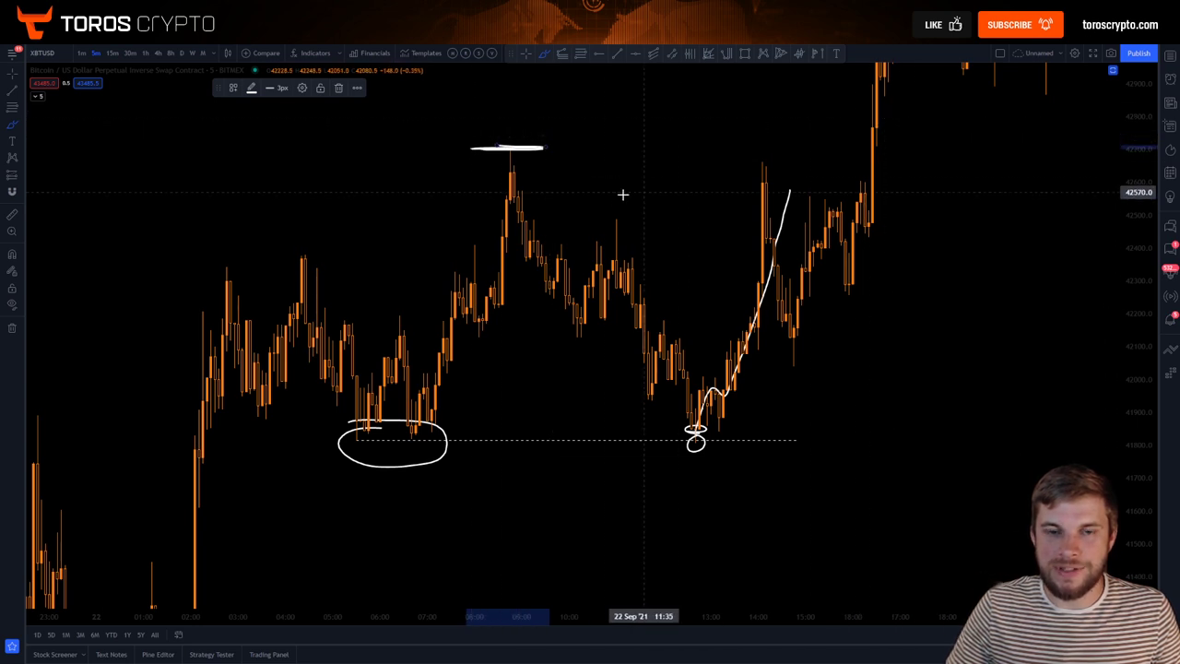
{"action": "left_click_drag", "start_coordinate": [368, 490], "coordinate": [384, 462]}
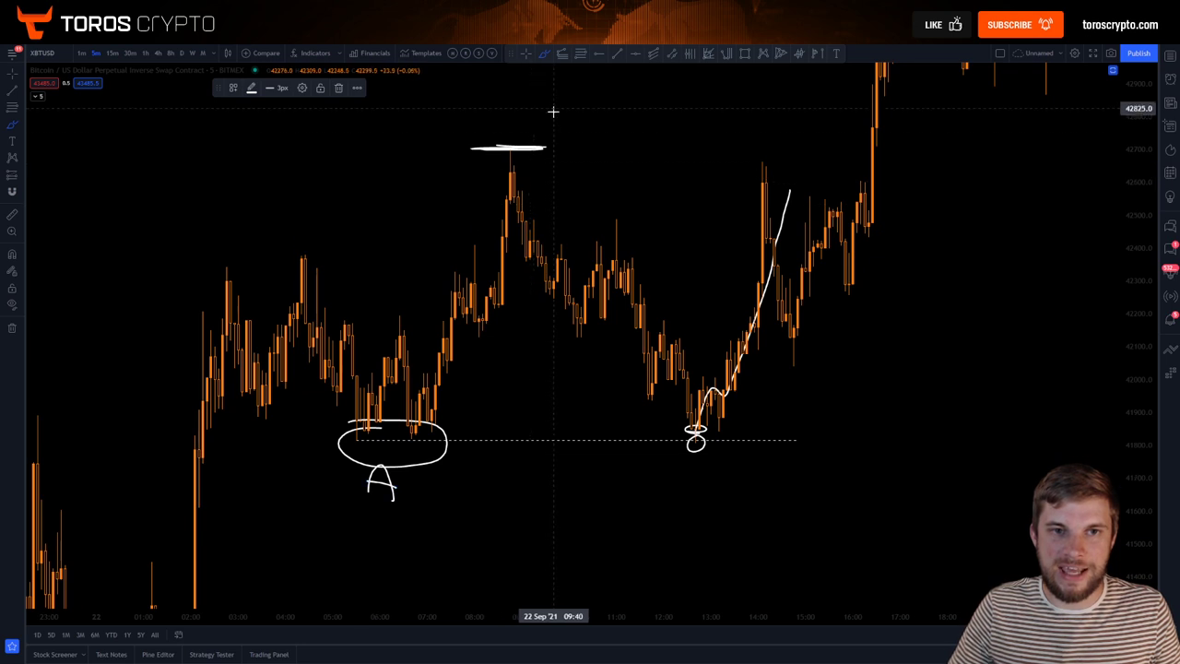
{"action": "mouse_move", "coordinate": [553, 142]}
{"action": "left_mouse_down"}
{"action": "mouse_move", "coordinate": [568, 112]}
{"action": "mouse_move", "coordinate": [551, 143]}
{"action": "left_mouse_up"}
{"action": "left_click_drag", "start_coordinate": [707, 468], "coordinate": [710, 488]}
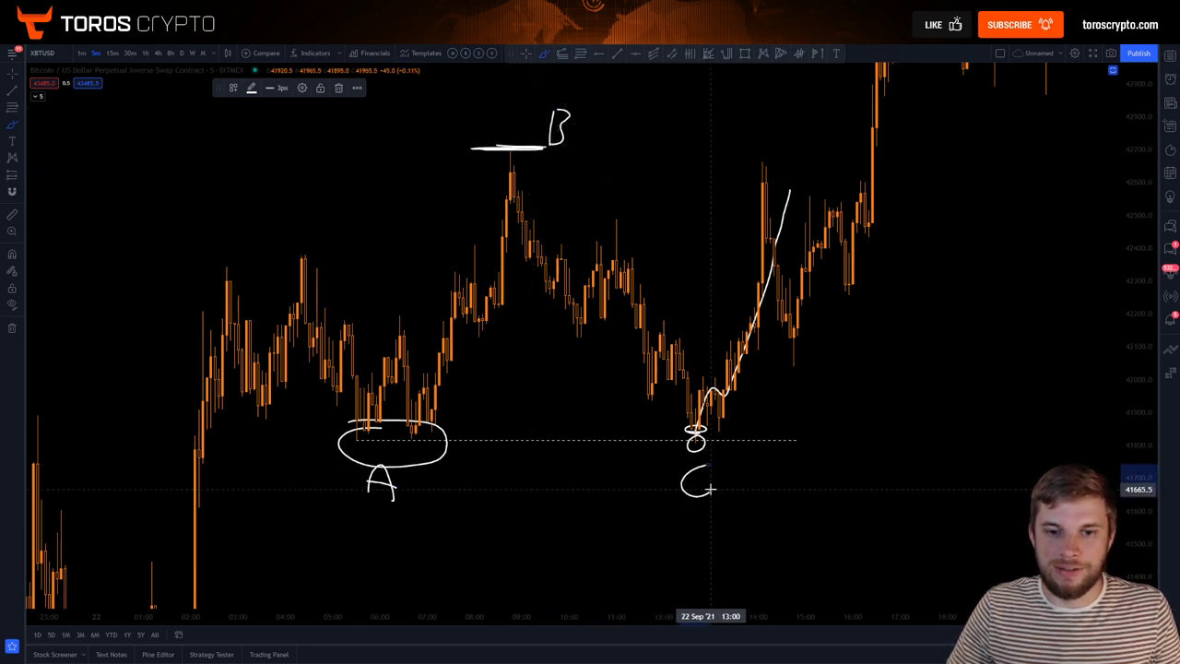
{"action": "key", "text": "ctrl+z"}
{"action": "key", "text": "ctrl+z"}
{"action": "key", "text": "ctrl+z"}
{"action": "key", "text": "ctrl+z"}
{"action": "key", "text": "ctrl+z"}
{"action": "key", "text": "ctrl+z"}
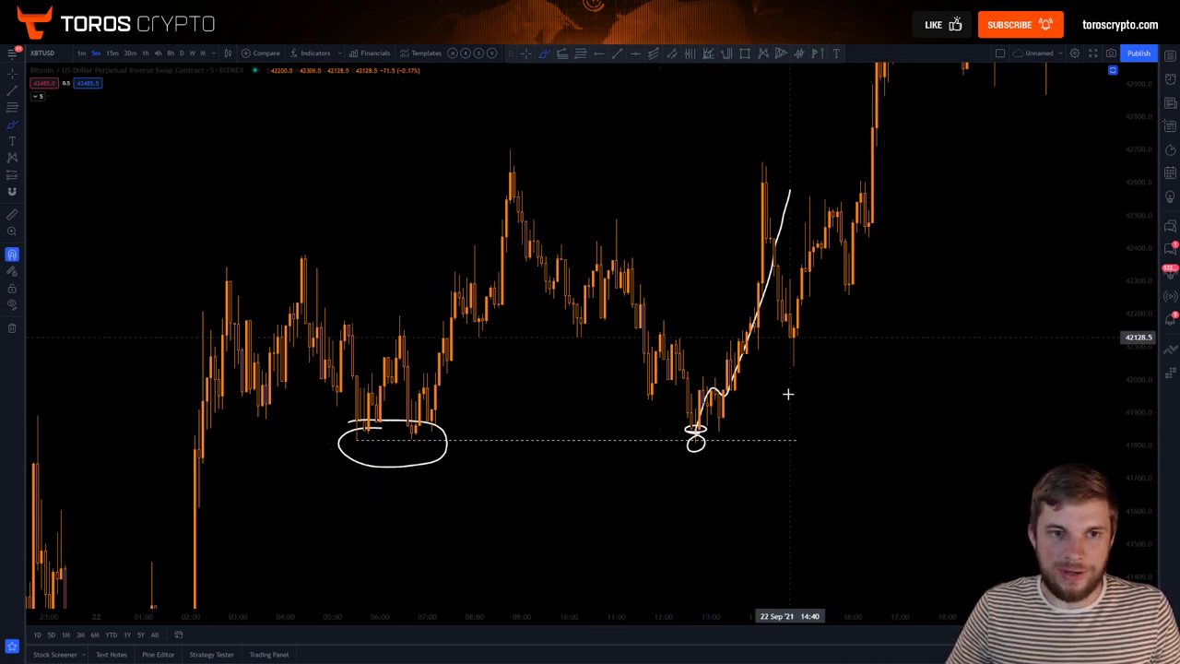
{"action": "key", "text": "ctrl+z"}
{"action": "key", "text": "ctrl+z"}
{"action": "key", "text": "ctrl+z"}
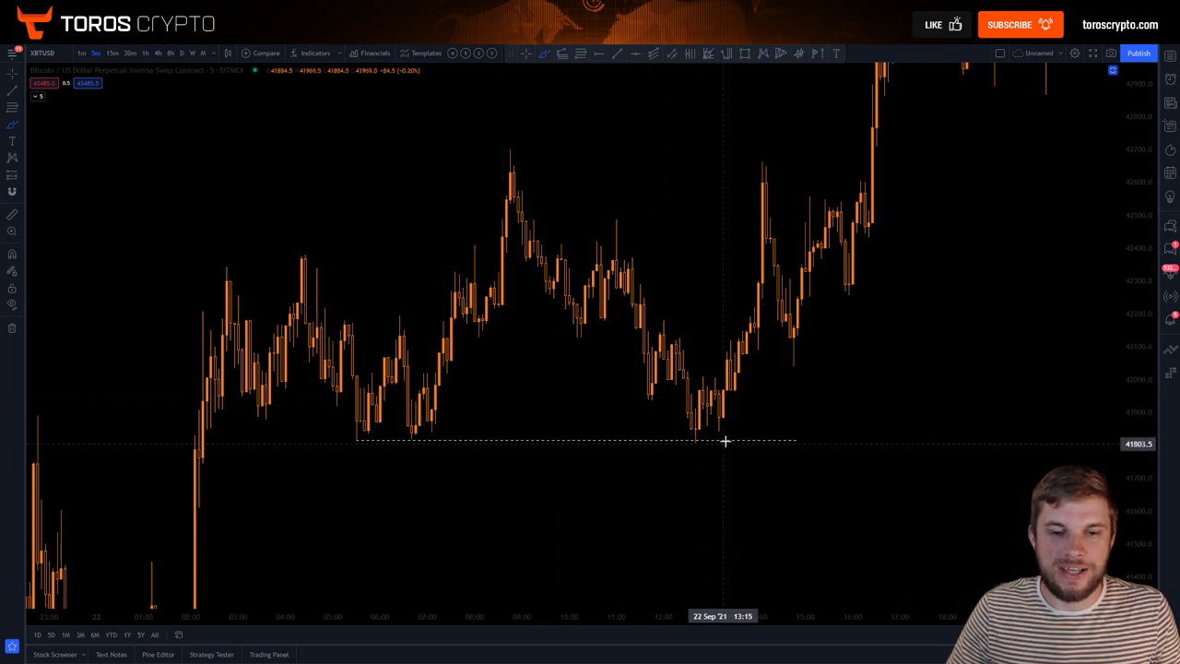
Step: Draw a horizontal line across the range high and circle the breakout candle
{"action": "mouse_move", "coordinate": [715, 432]}
{"action": "left_mouse_down"}
{"action": "mouse_move", "coordinate": [677, 436]}
{"action": "mouse_move", "coordinate": [710, 430]}
{"action": "left_mouse_up"}
{"action": "key", "text": "ctrl+z"}
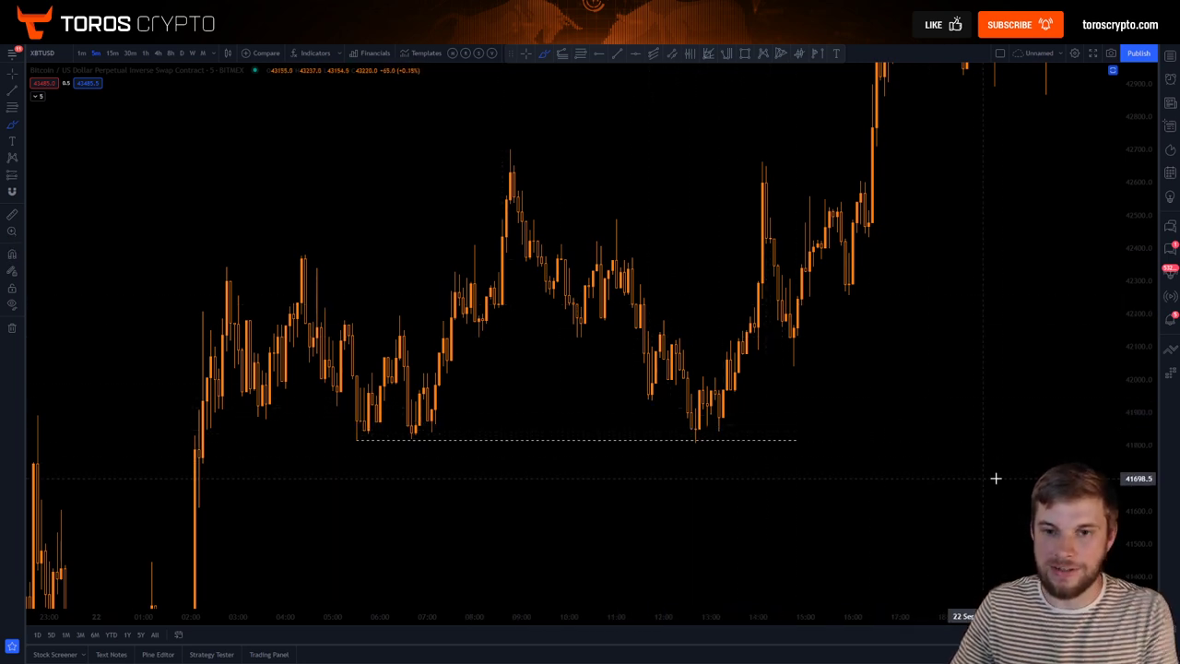
{"action": "double_click", "coordinate": [1140, 358]}
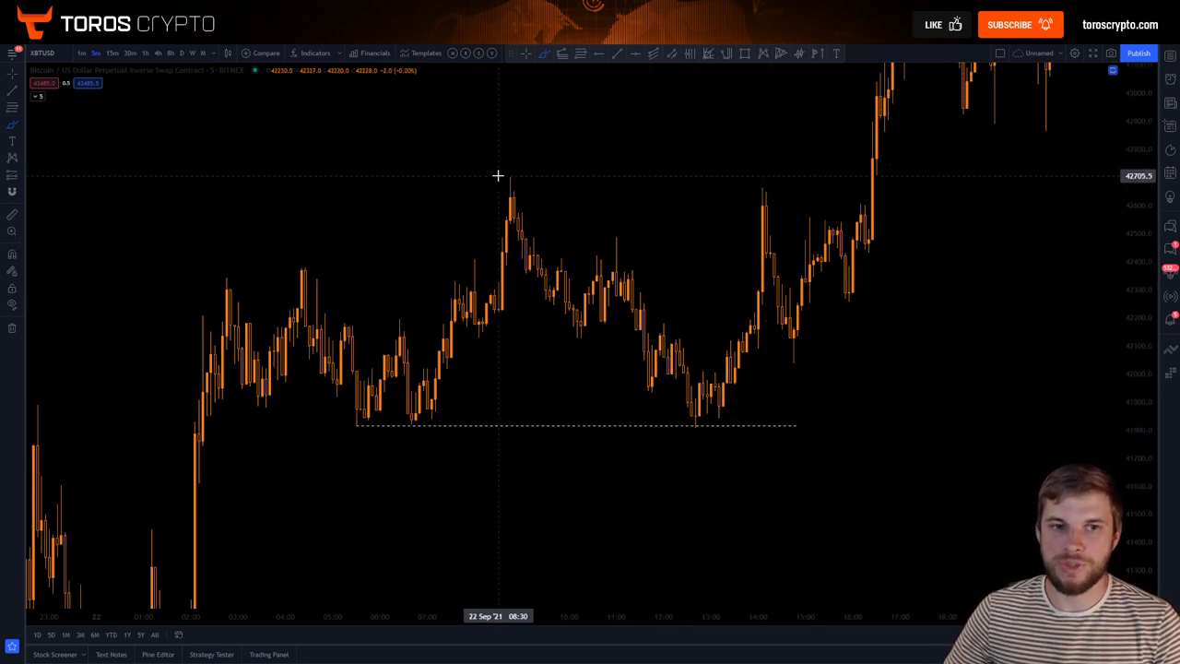
{"action": "left_click_drag", "start_coordinate": [500, 174], "coordinate": [929, 171]}
{"action": "mouse_move", "coordinate": [876, 138]}
{"action": "left_mouse_down"}
{"action": "mouse_move", "coordinate": [856, 163]}
{"action": "mouse_move", "coordinate": [874, 131]}
{"action": "left_mouse_up"}
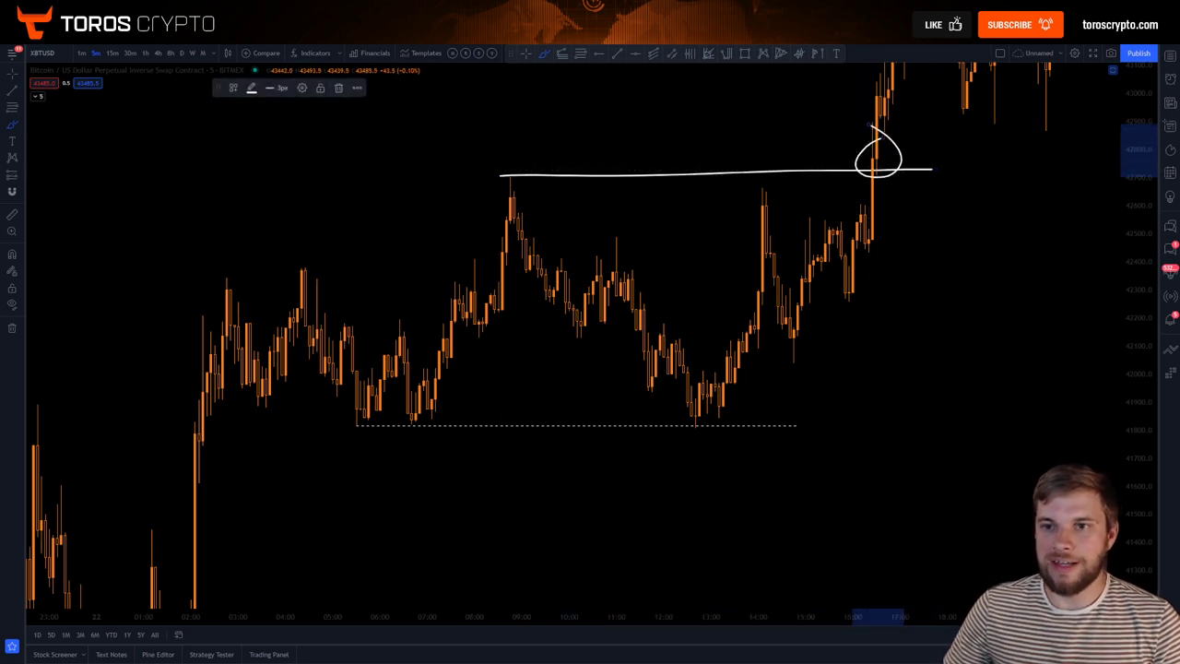
Step: Reframe the chart to show the spike top and delete the breakout circle
{"action": "double_click", "coordinate": [1133, 218]}
{"action": "scroll", "coordinate": [891, 279], "scroll_direction": "right", "scroll_amount": 5}
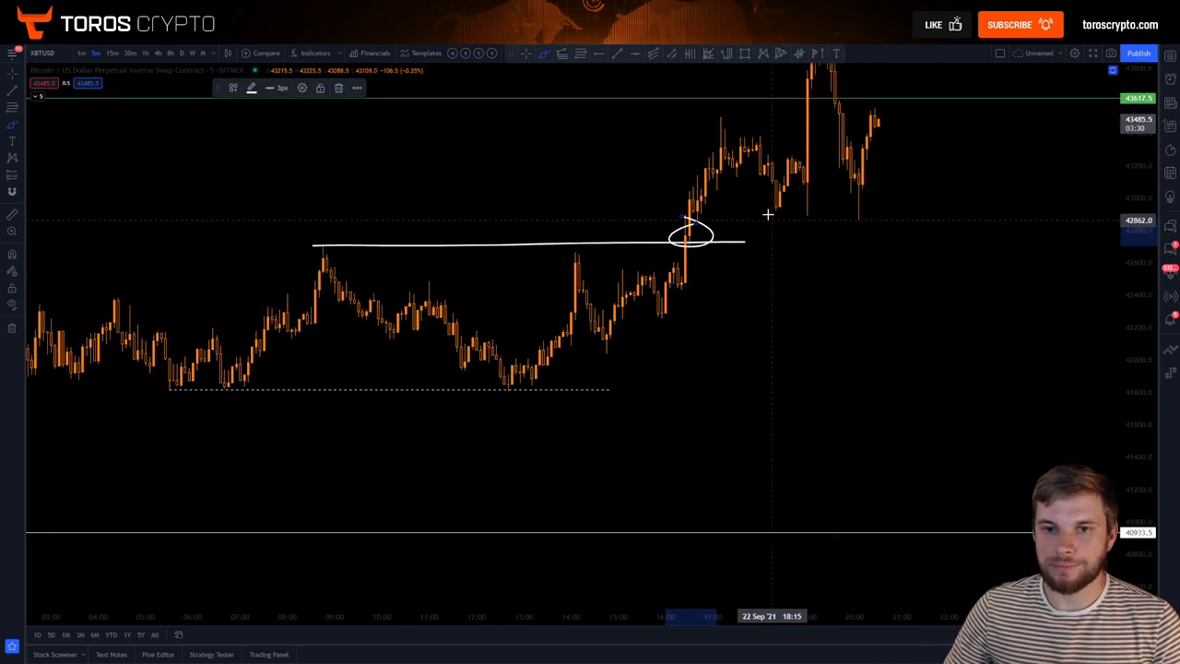
{"action": "scroll", "coordinate": [796, 212], "scroll_direction": "left", "scroll_amount": 4}
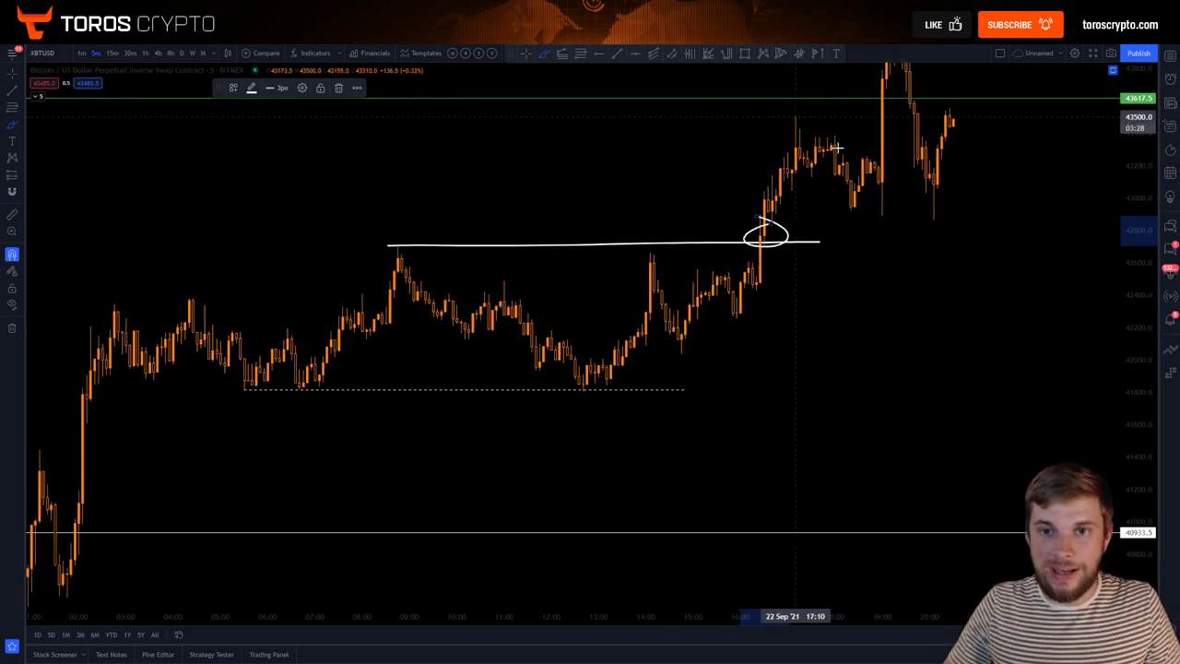
{"action": "scroll", "coordinate": [938, 215], "scroll_direction": "right", "scroll_amount": 6}
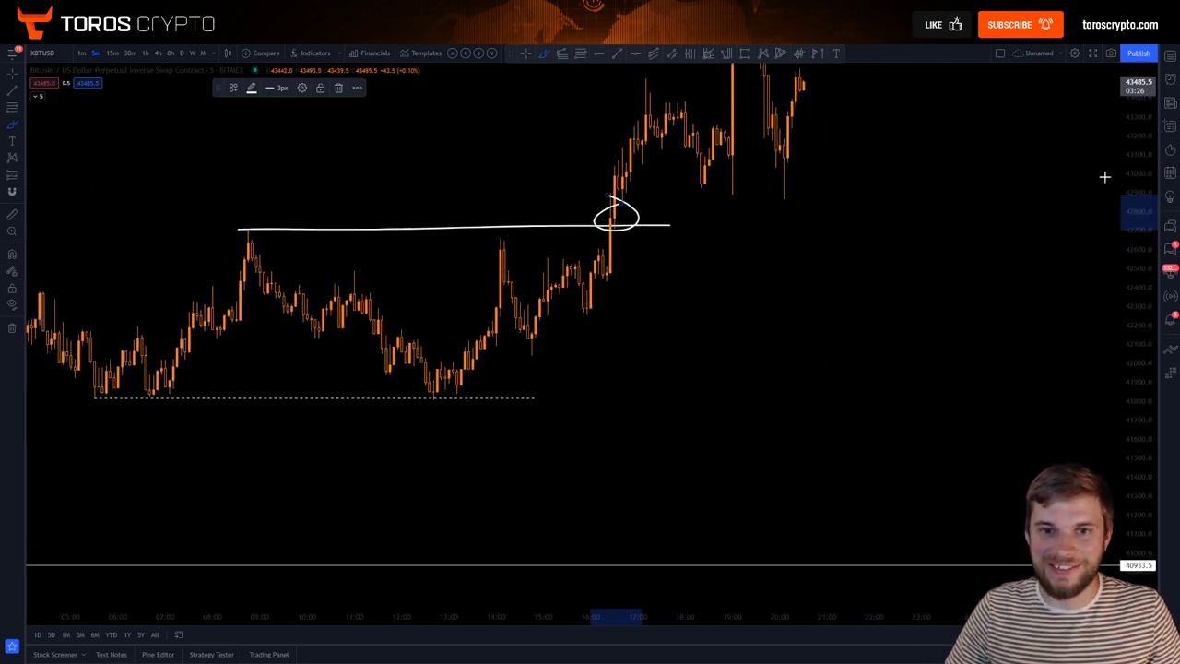
{"action": "left_click_drag", "start_coordinate": [812, 319], "coordinate": [817, 491]}
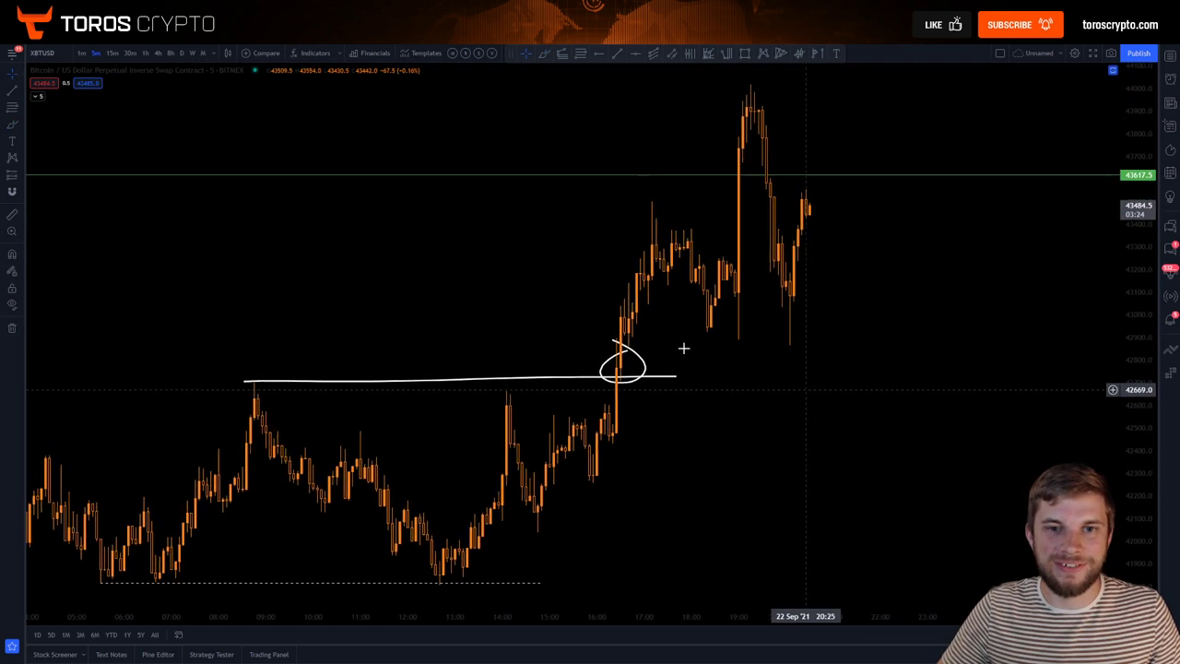
{"action": "key", "text": "Delete"}
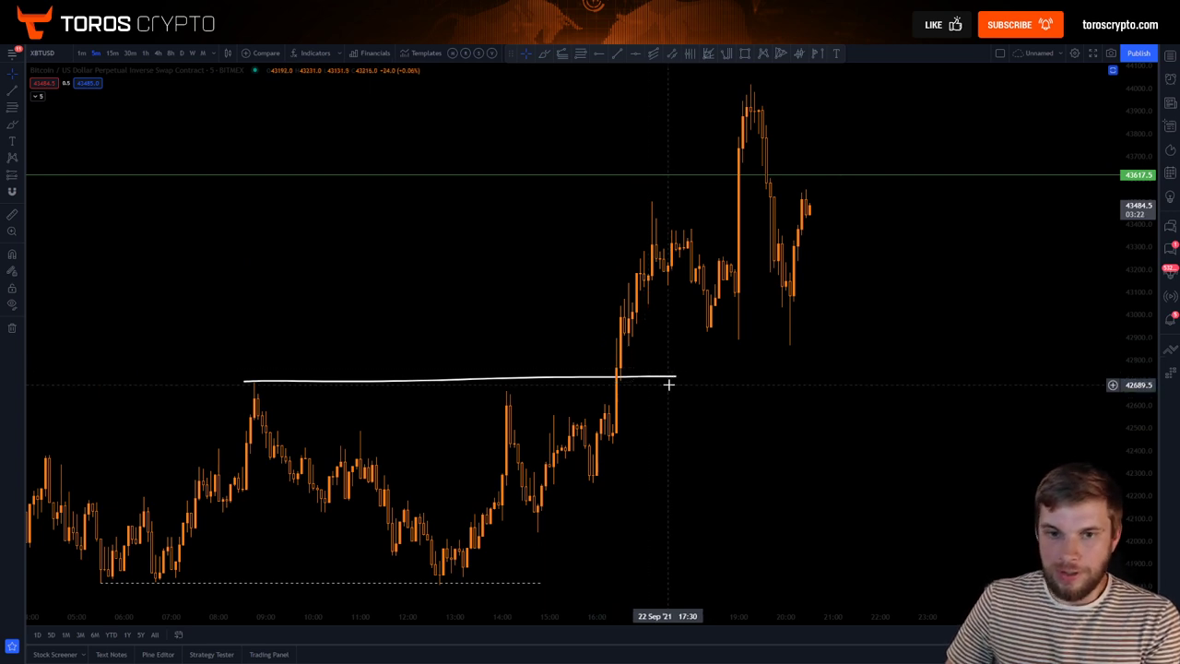
{"action": "left_click", "coordinate": [656, 378]}
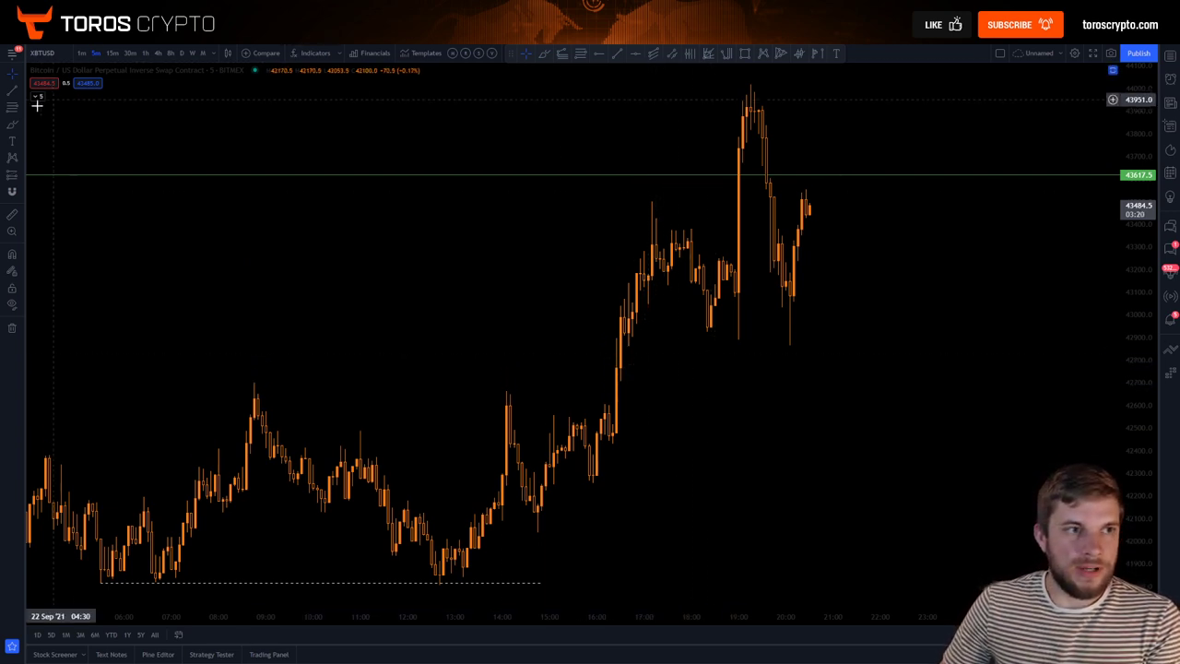
Step: Sketch freehand strokes tracing the climb to the spike top and the pullback low
{"action": "left_click", "coordinate": [12, 125]}
{"action": "left_click_drag", "start_coordinate": [630, 330], "coordinate": [643, 228]}
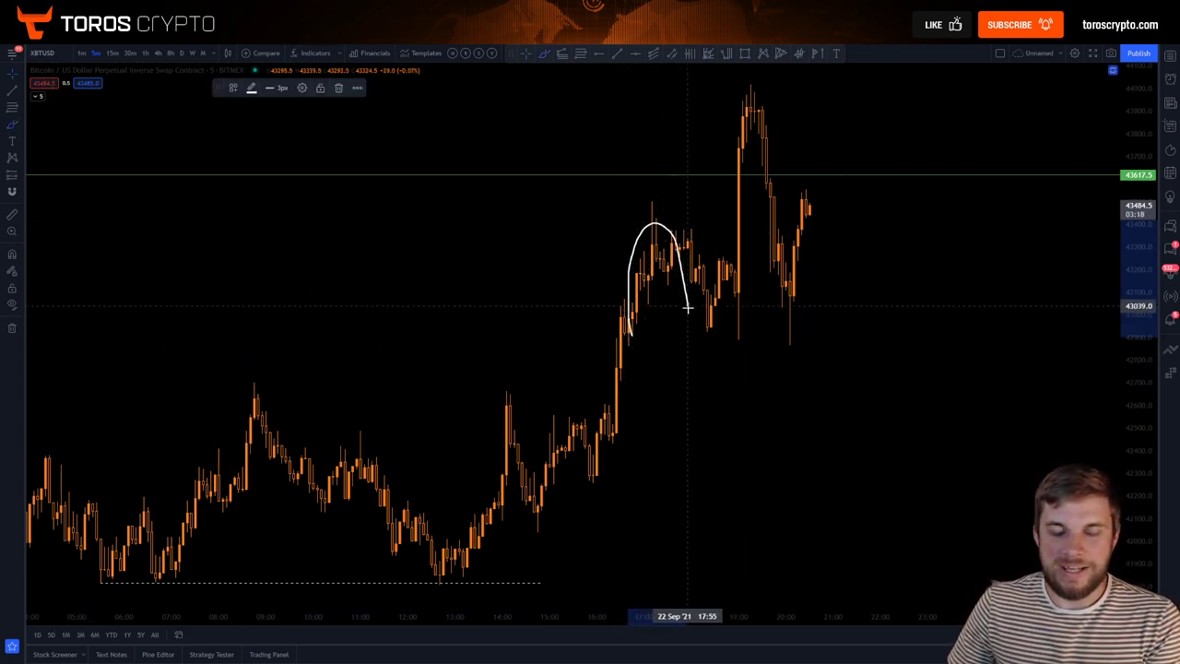
{"action": "left_click_drag", "start_coordinate": [717, 302], "coordinate": [749, 98]}
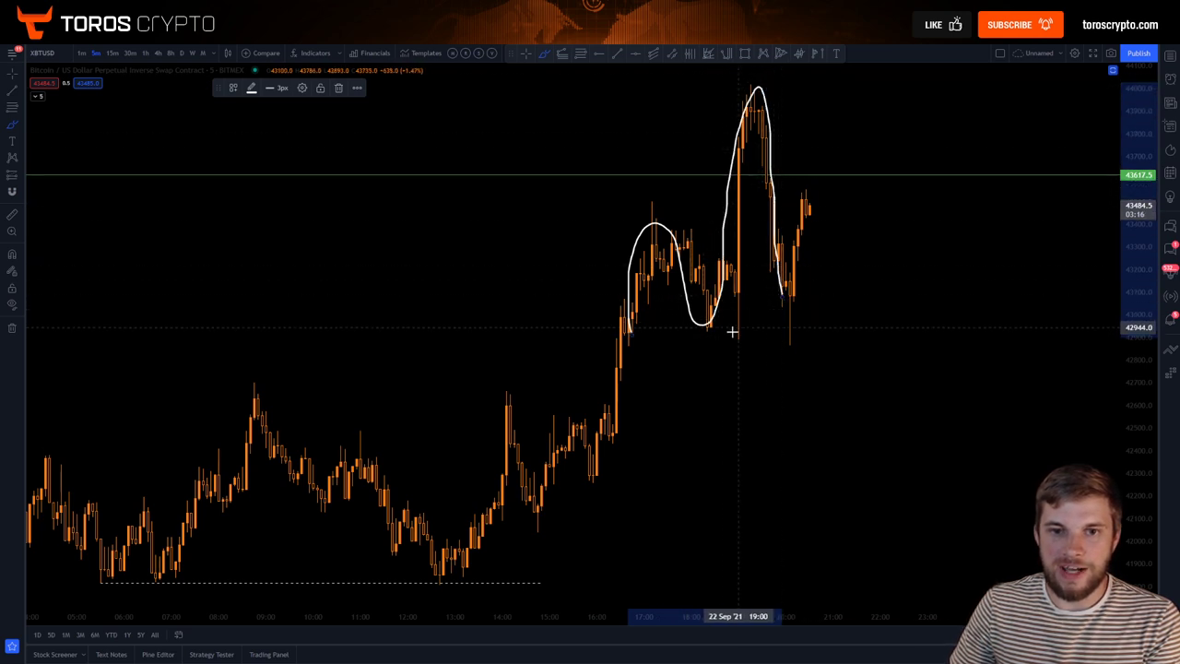
{"action": "left_click_drag", "start_coordinate": [699, 337], "coordinate": [741, 339]}
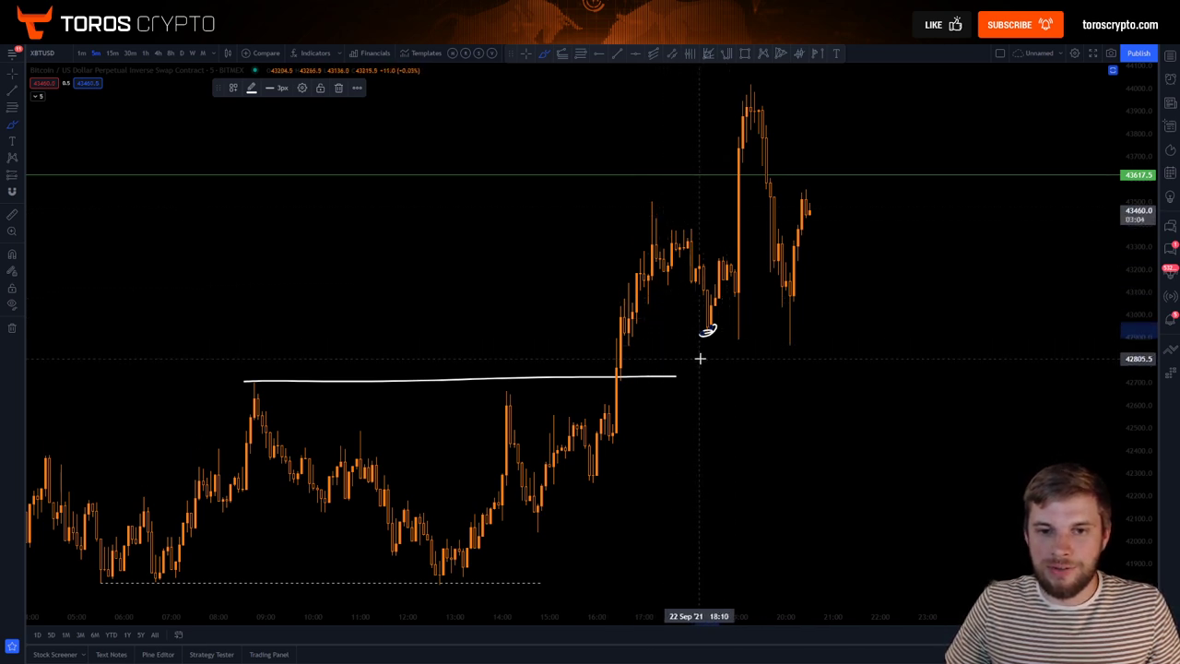
{"action": "left_click_drag", "start_coordinate": [700, 358], "coordinate": [721, 249]}
{"action": "key", "text": "Delete"}
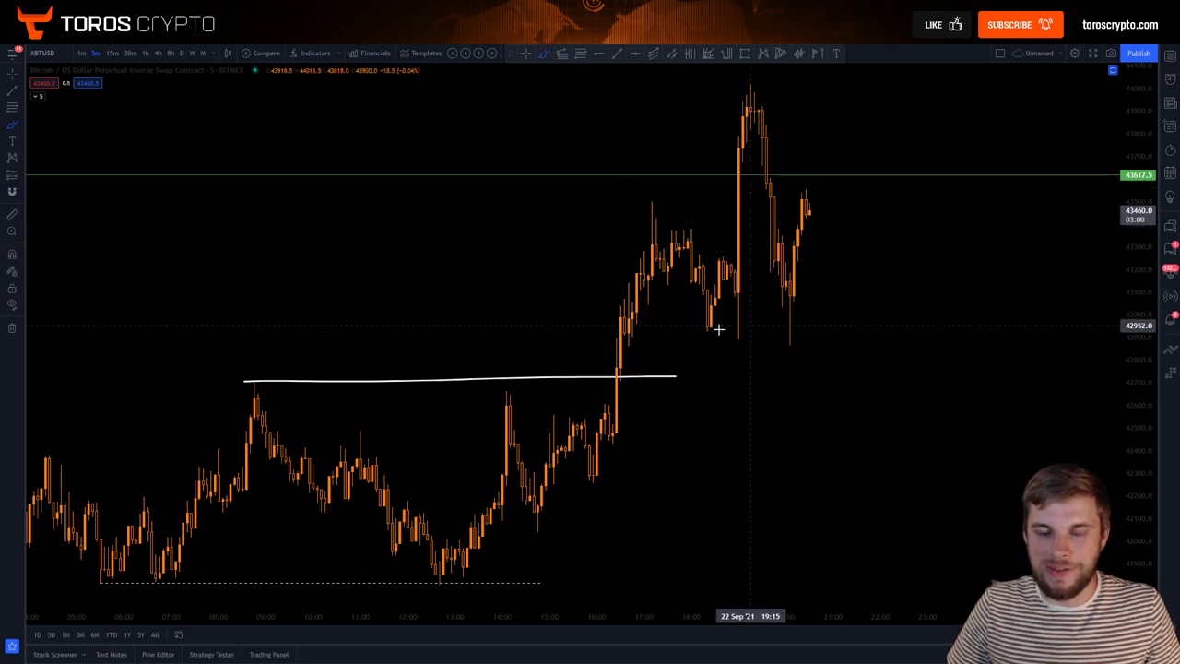
Step: Circle the breakout and the long lower wick, and trace the drop to the latest low
{"action": "left_click_drag", "start_coordinate": [614, 341], "coordinate": [630, 349]}
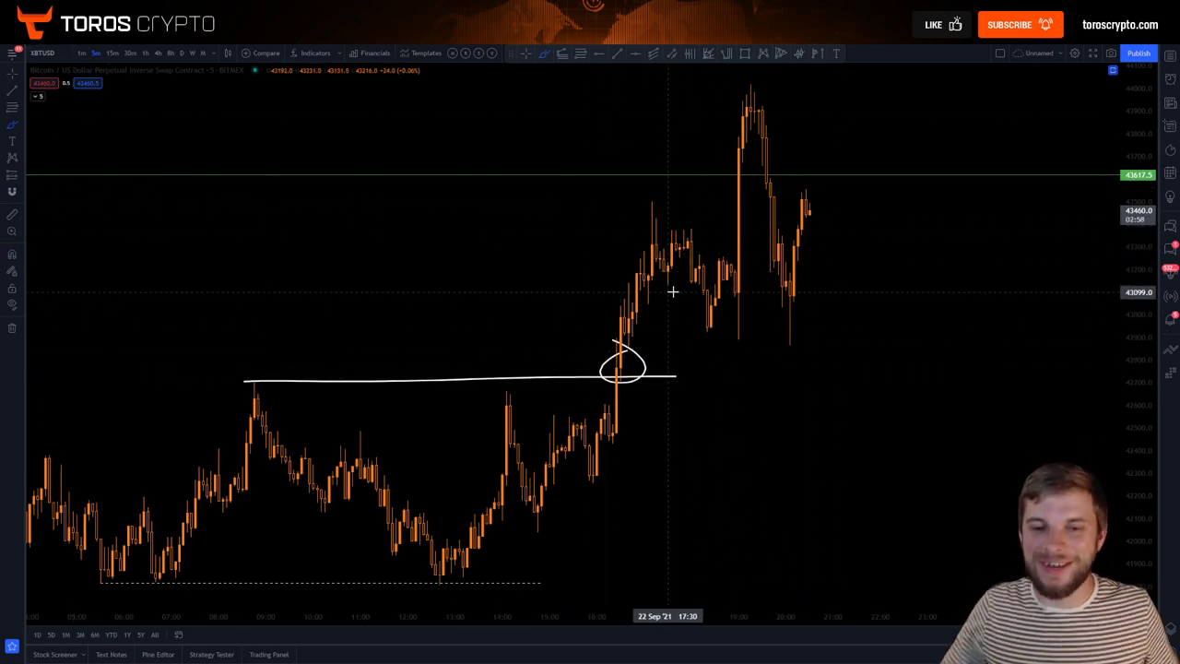
{"action": "left_click_drag", "start_coordinate": [731, 333], "coordinate": [743, 295]}
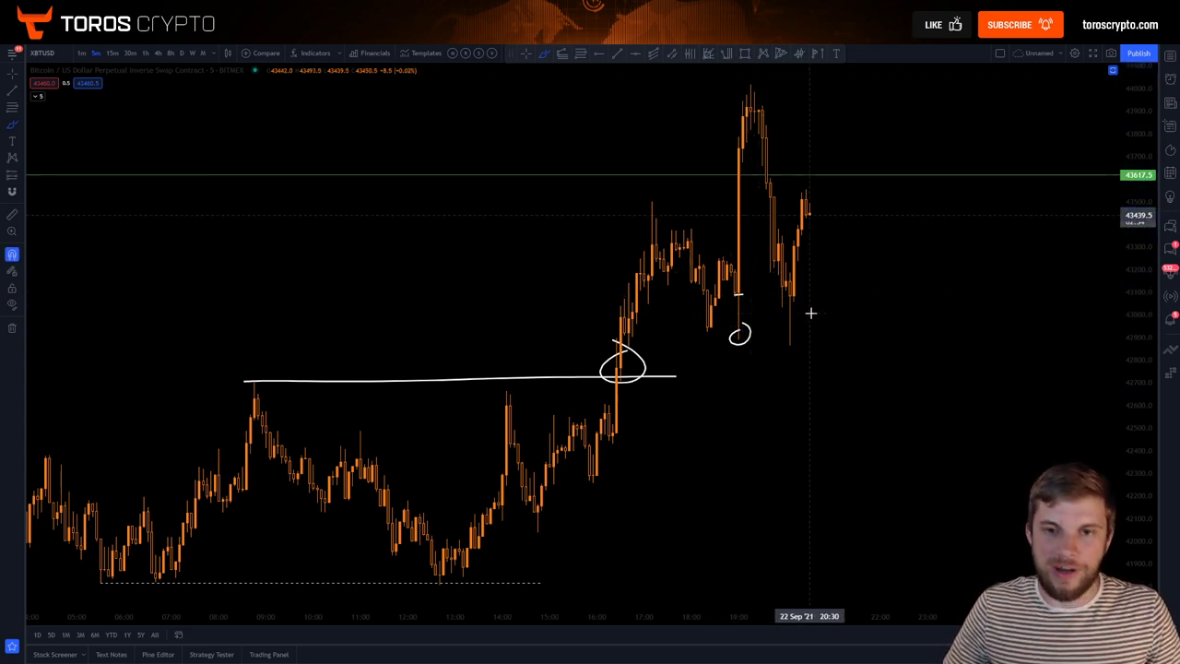
{"action": "mouse_move", "coordinate": [754, 201]}
{"action": "left_mouse_down"}
{"action": "mouse_move", "coordinate": [789, 289]}
{"action": "mouse_move", "coordinate": [800, 362]}
{"action": "left_mouse_up"}
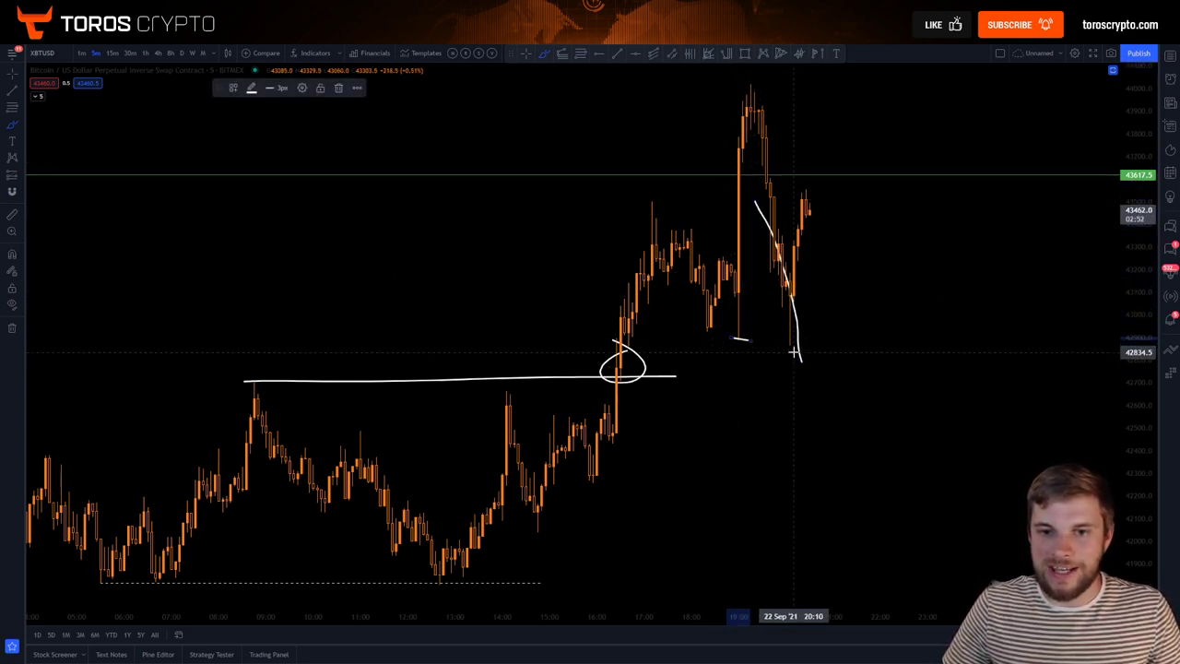
{"action": "left_click_drag", "start_coordinate": [791, 297], "coordinate": [818, 197]}
{"action": "key", "text": "ctrl+z"}
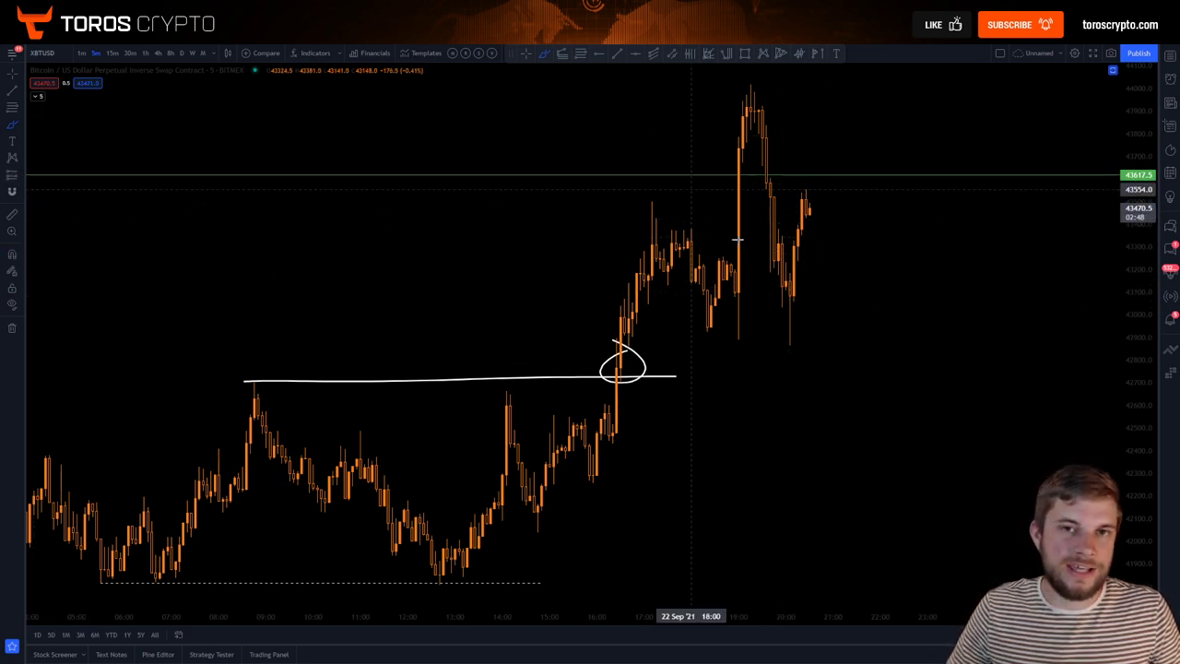
Step: Remove the hand-drawn breakout circle and the horizontal breakout line
{"action": "left_click", "coordinate": [13, 108]}
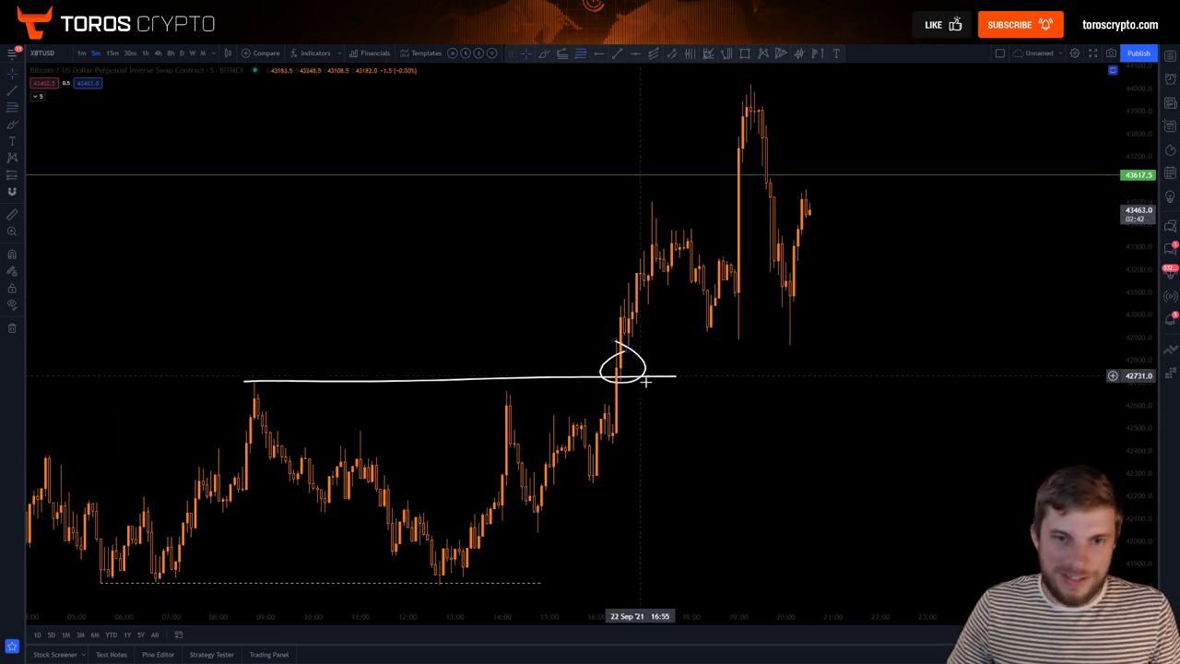
{"action": "key", "text": "ctrl+z"}
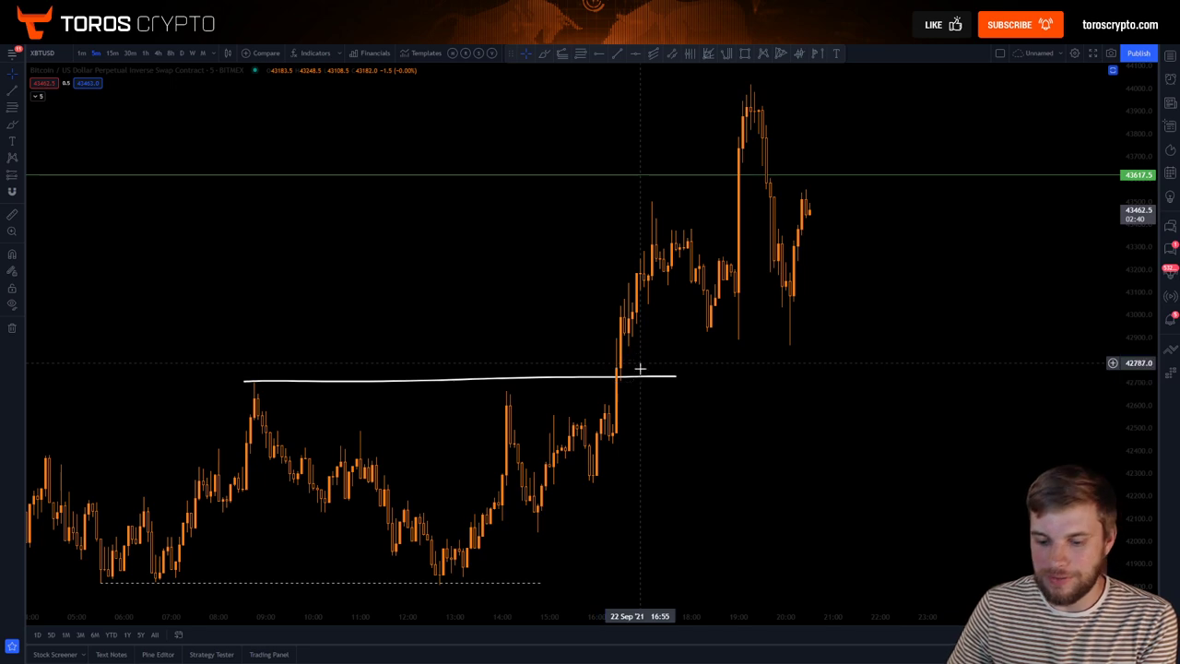
{"action": "left_click", "coordinate": [587, 378]}
{"action": "key", "text": "Delete"}
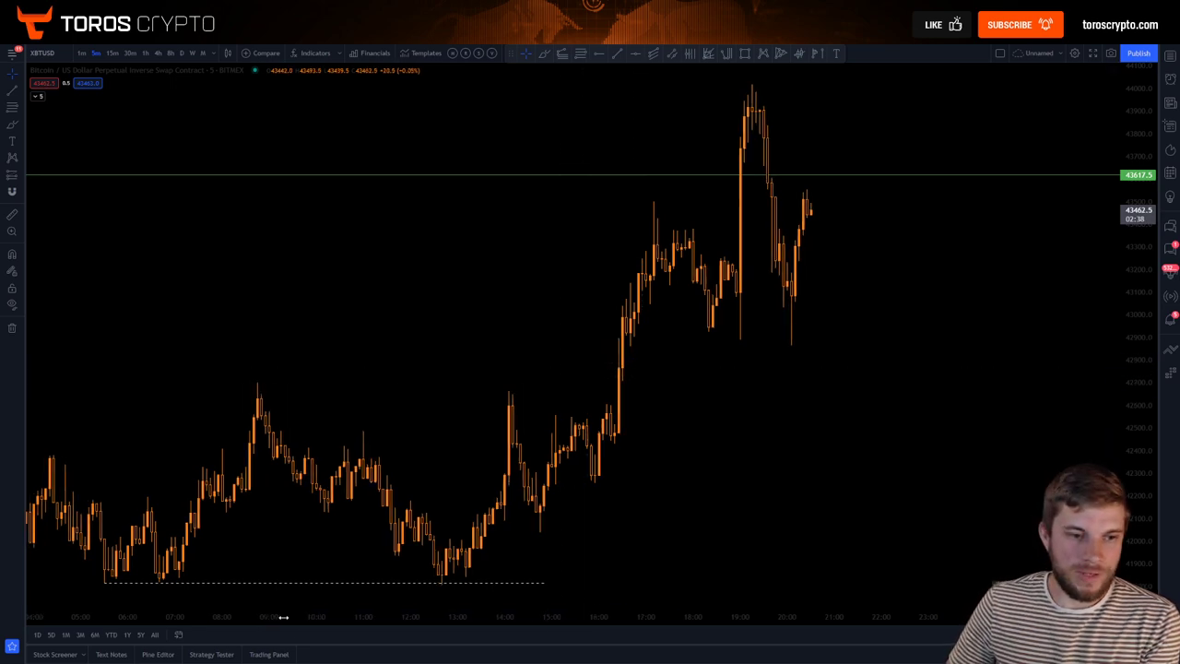
Step: Pan and zoom the XBTUSD chart back to the earlier 20 Sep range
{"action": "scroll", "coordinate": [857, 387], "scroll_direction": "down", "scroll_amount": 5}
{"action": "left_click_drag", "start_coordinate": [653, 132], "coordinate": [1064, 352]}
{"action": "scroll", "coordinate": [706, 365], "scroll_direction": "up", "scroll_amount": 3}
{"action": "left_click_drag", "start_coordinate": [706, 366], "coordinate": [790, 369]}
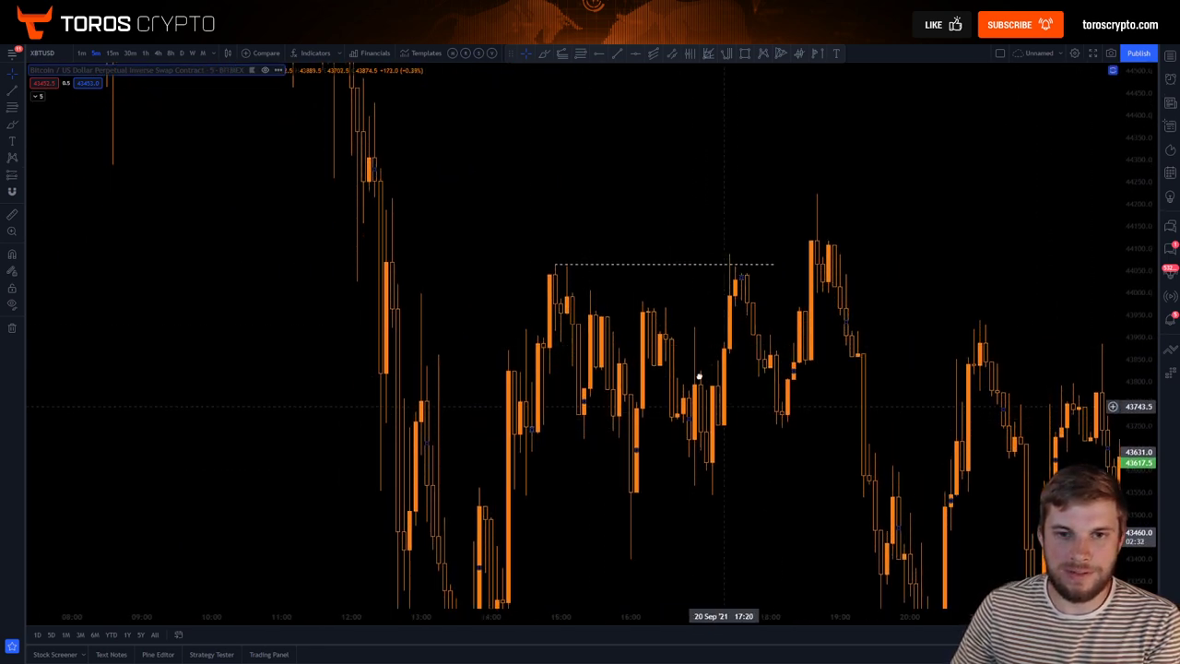
{"action": "left_click_drag", "start_coordinate": [724, 400], "coordinate": [696, 363]}
Step: Circle the high poking above the dashed line, try a Fib retracement, then remove both
{"action": "left_click", "coordinate": [12, 123]}
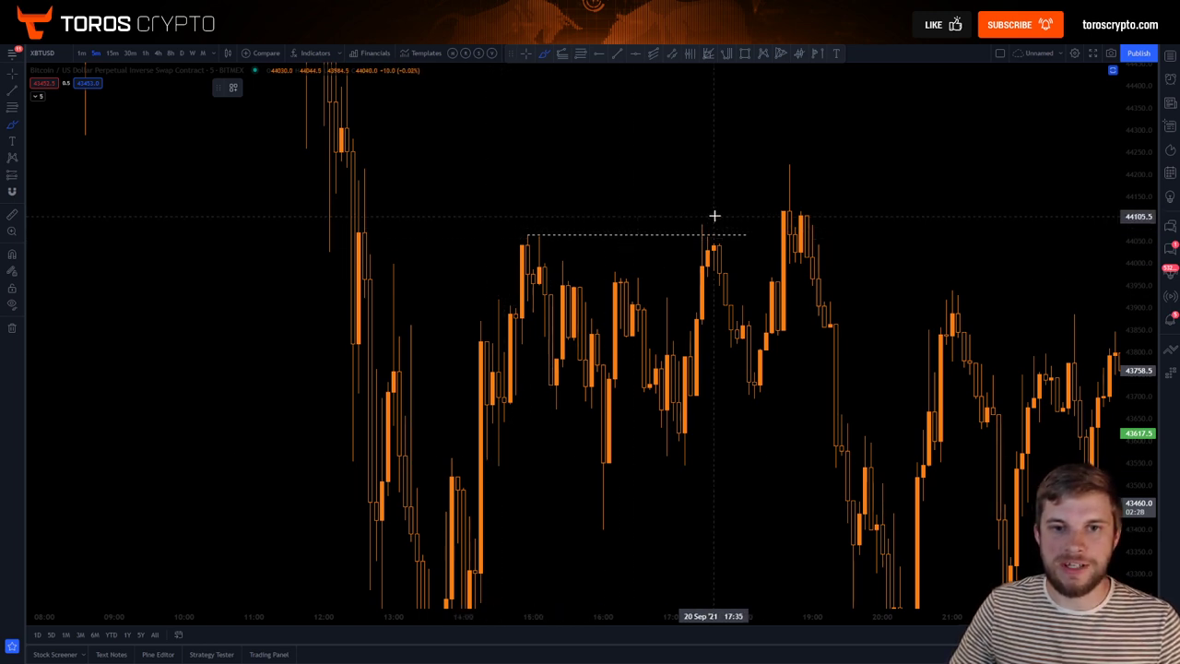
{"action": "mouse_move", "coordinate": [712, 214]}
{"action": "left_mouse_down"}
{"action": "mouse_move", "coordinate": [722, 218]}
{"action": "mouse_move", "coordinate": [769, 408]}
{"action": "left_mouse_up"}
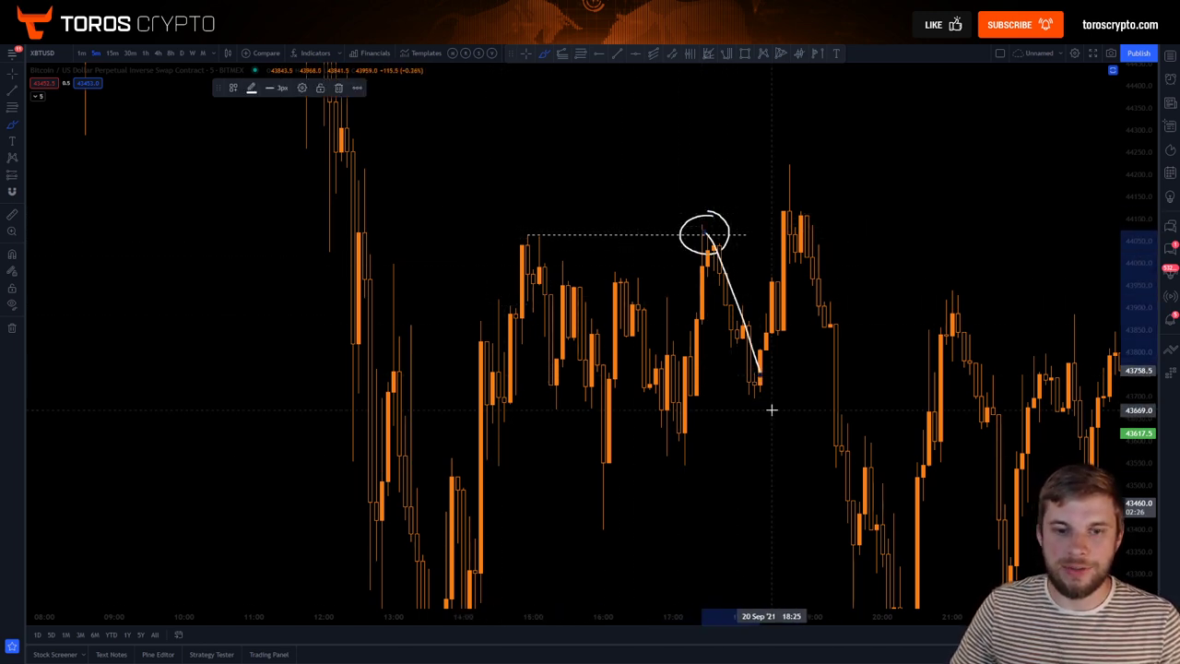
{"action": "key", "text": "ctrl+z"}
{"action": "key", "text": "ctrl+z"}
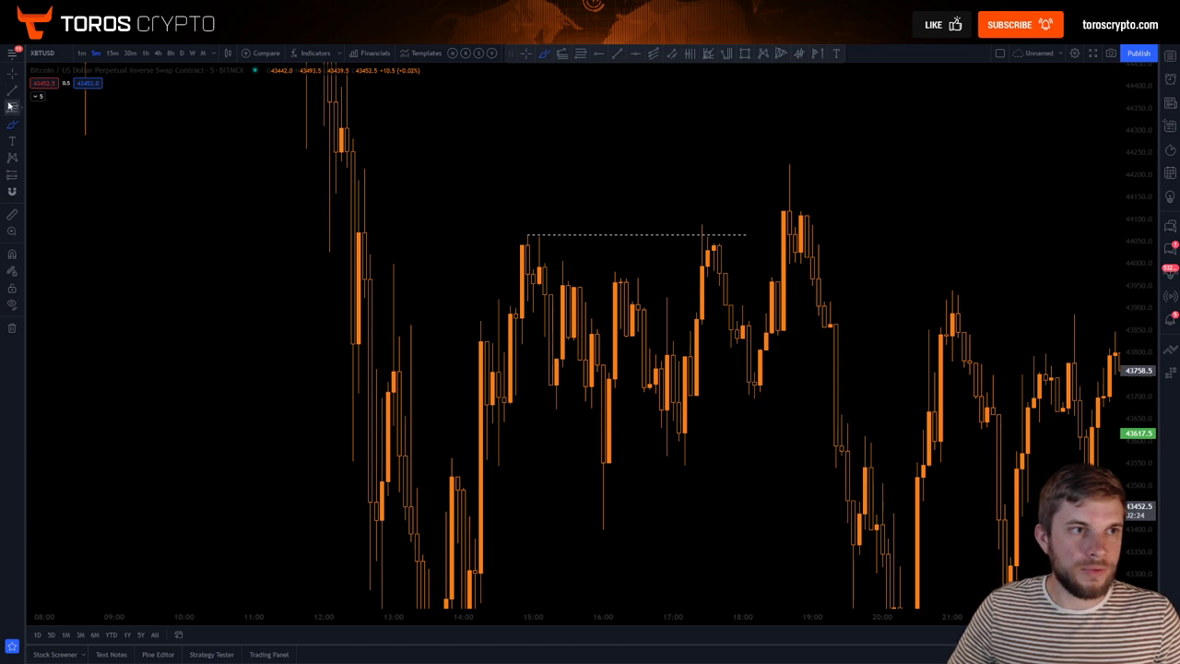
{"action": "left_click", "coordinate": [11, 107]}
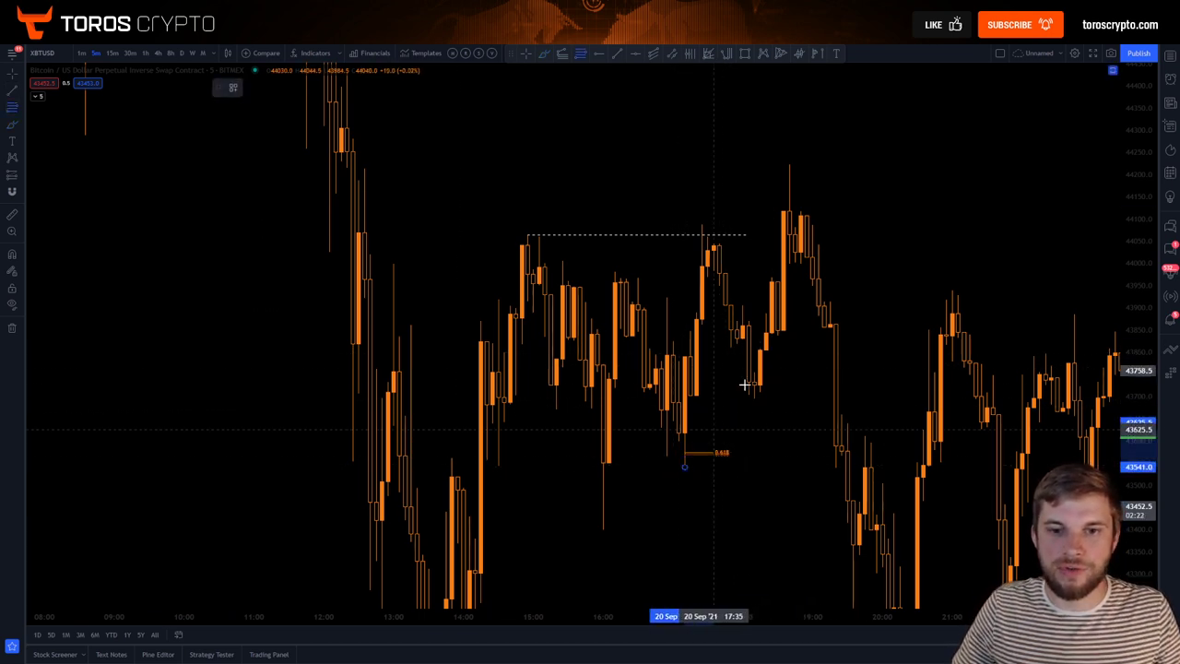
{"action": "left_click", "coordinate": [870, 224]}
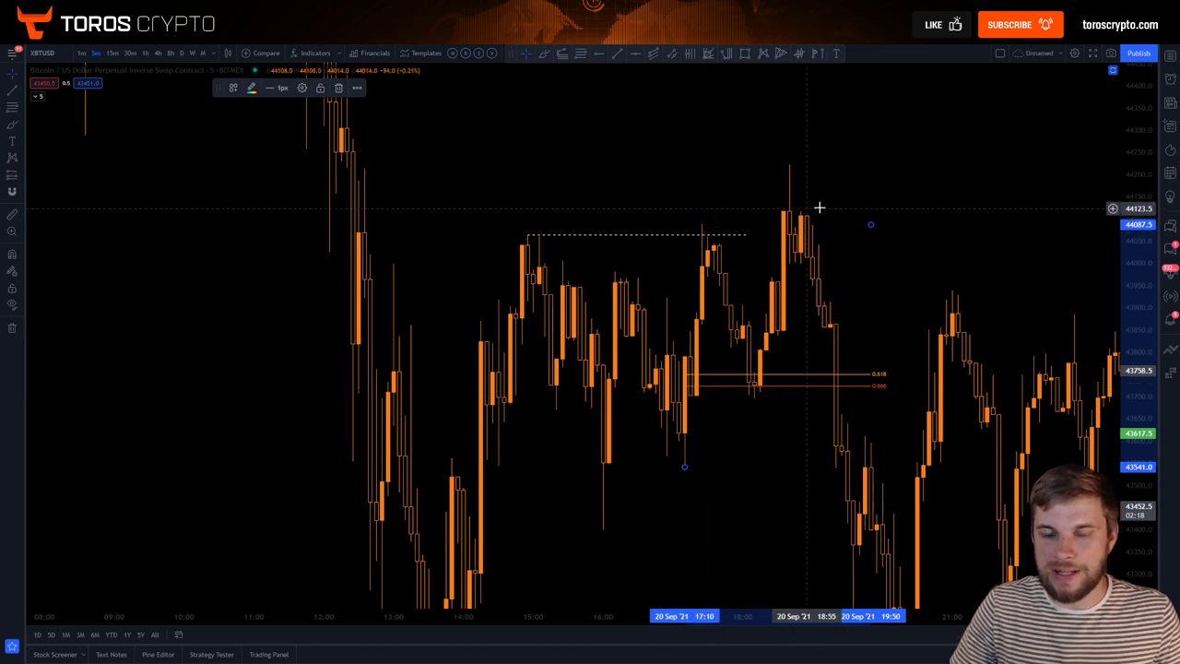
{"action": "key", "text": "Delete"}
{"action": "scroll", "coordinate": [677, 216], "scroll_direction": "left", "scroll_amount": 15}
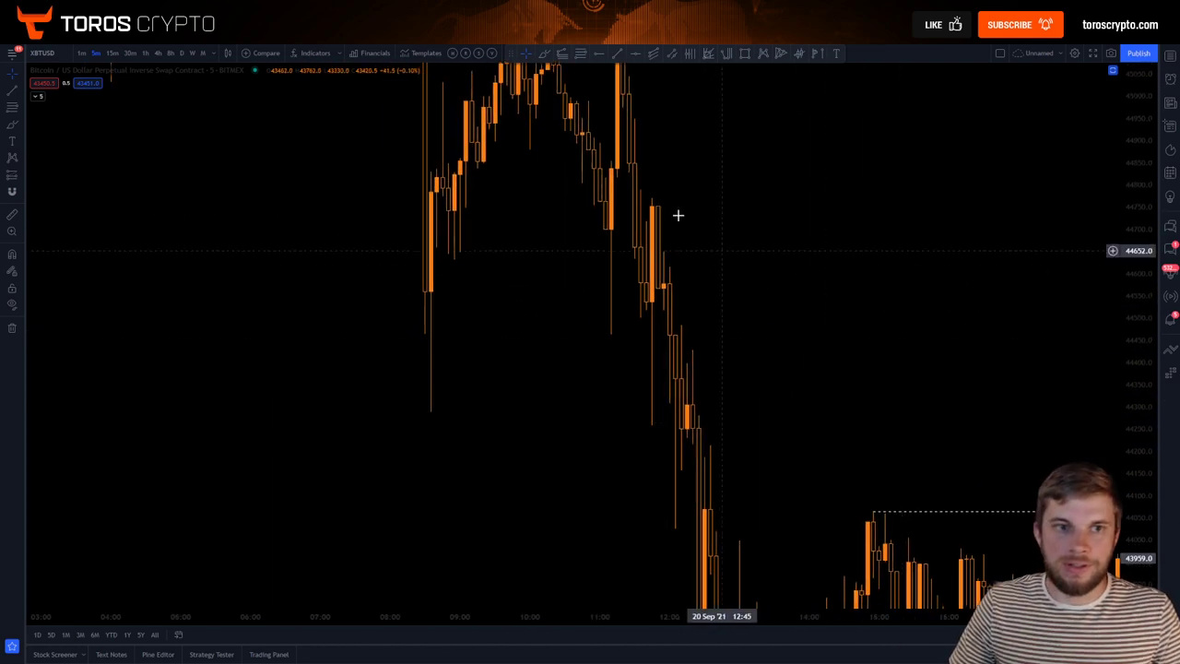
Step: Switch XBTUSD to 30-minute candles and zoom in on the 19 Sep range
{"action": "scroll", "coordinate": [686, 216], "scroll_direction": "left", "scroll_amount": 15}
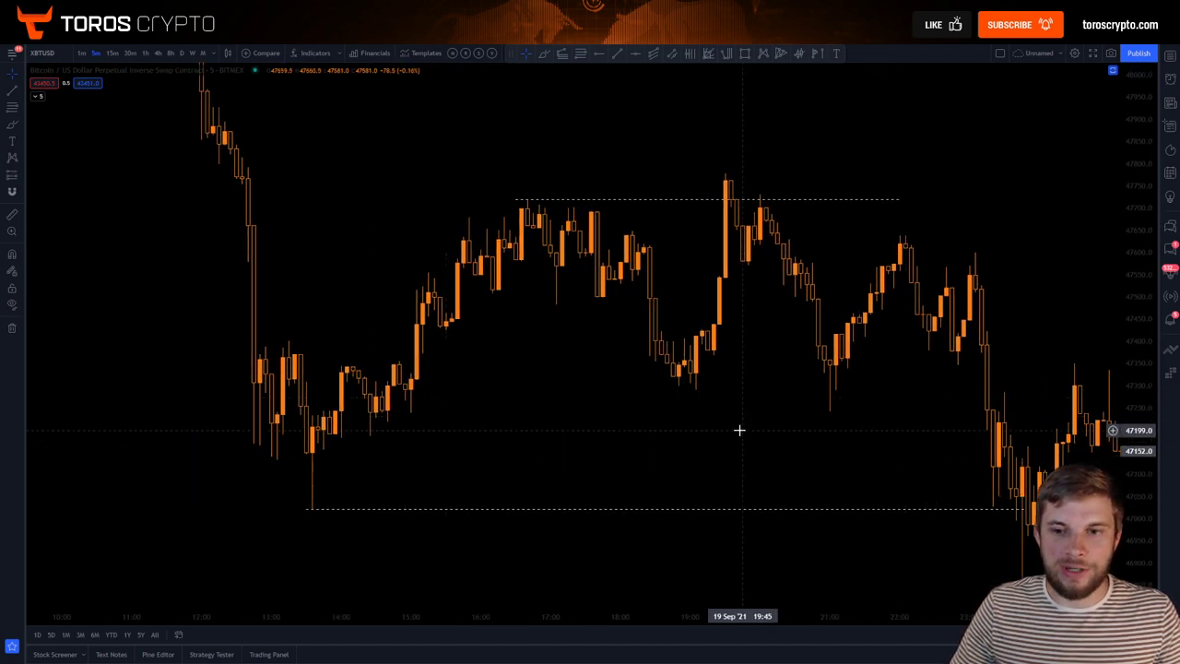
{"action": "scroll", "coordinate": [758, 409], "scroll_direction": "right", "scroll_amount": 5}
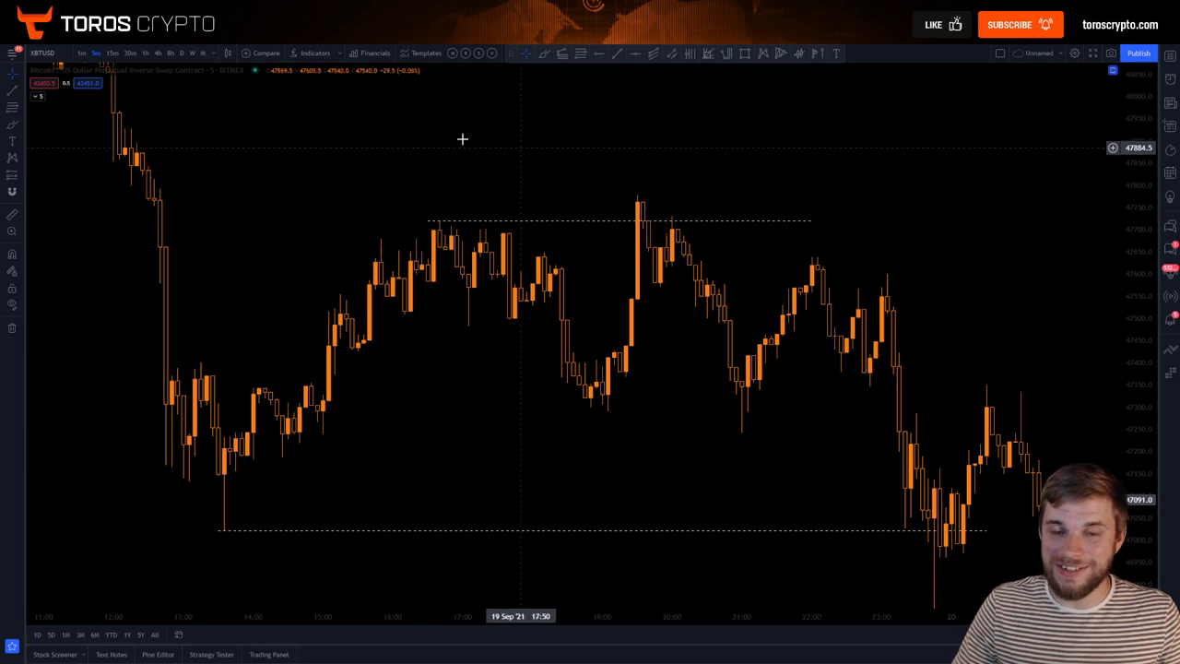
{"action": "left_click", "coordinate": [130, 53]}
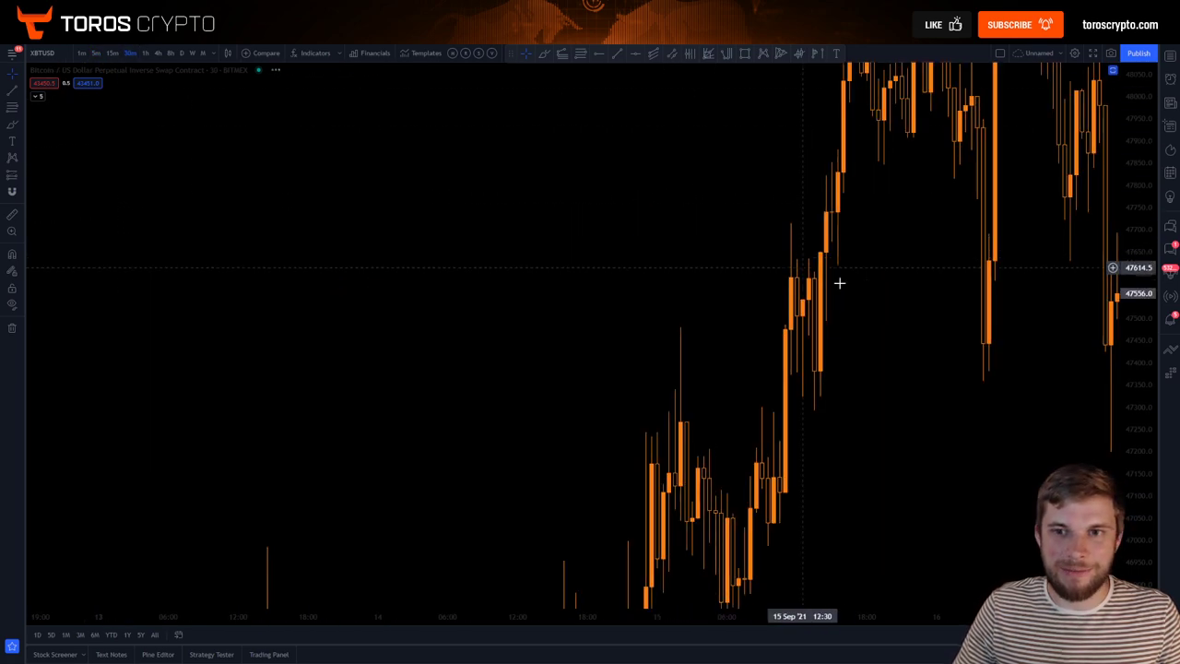
{"action": "scroll", "coordinate": [837, 282], "scroll_direction": "right", "scroll_amount": 15}
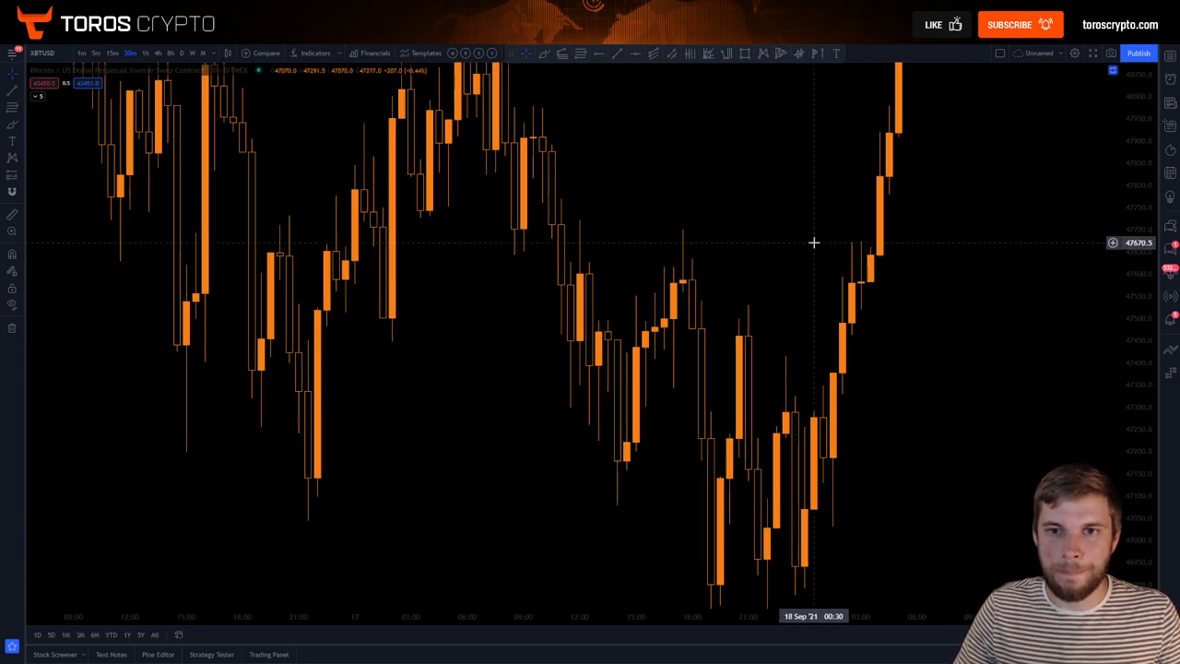
{"action": "scroll", "coordinate": [811, 249], "scroll_direction": "right", "scroll_amount": 10}
{"action": "scroll", "coordinate": [790, 333], "scroll_direction": "up", "scroll_amount": 5}
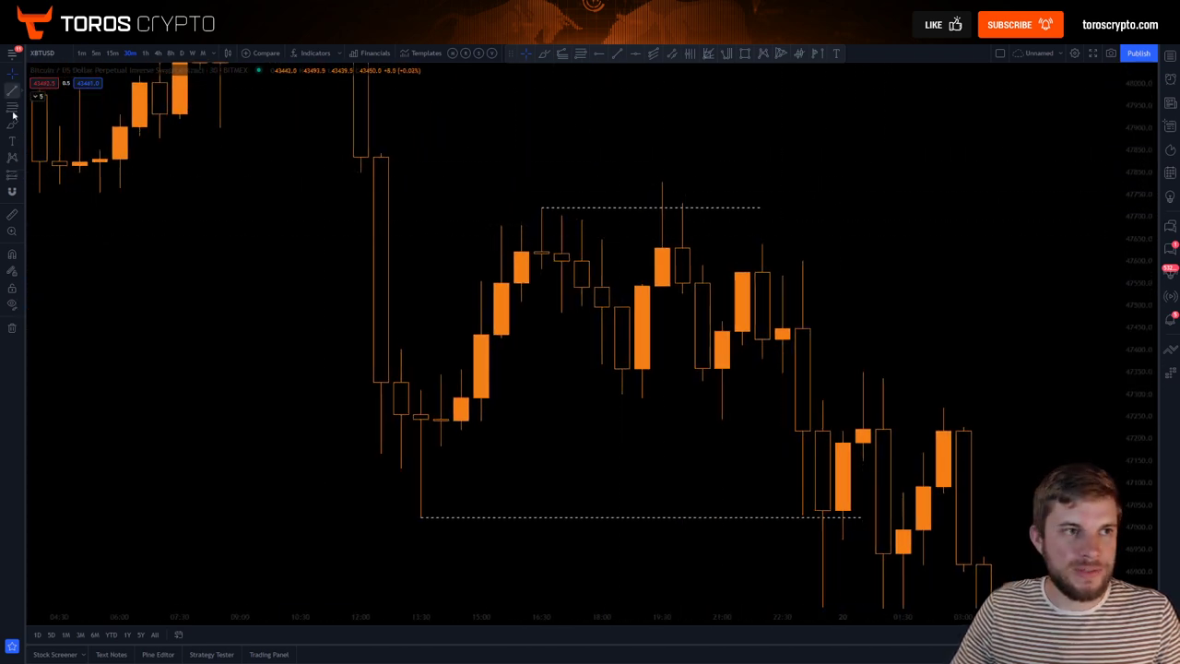
Step: Circle the swing high above the range top with the Brush tool
{"action": "left_click", "coordinate": [13, 130]}
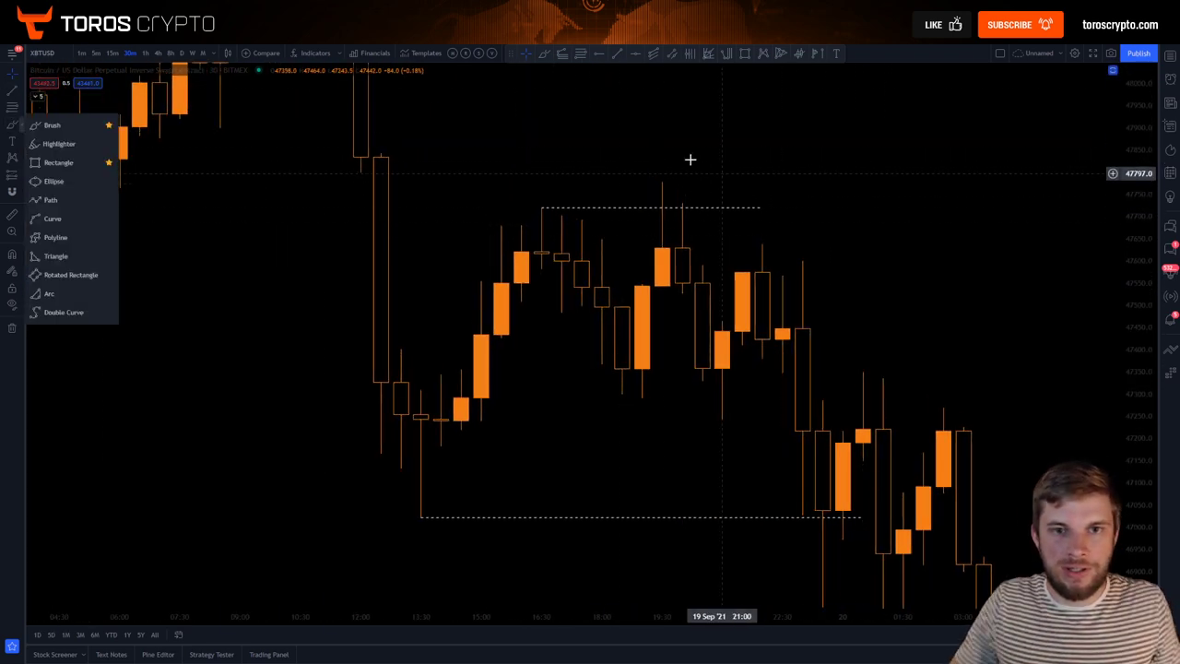
{"action": "left_click", "coordinate": [44, 120]}
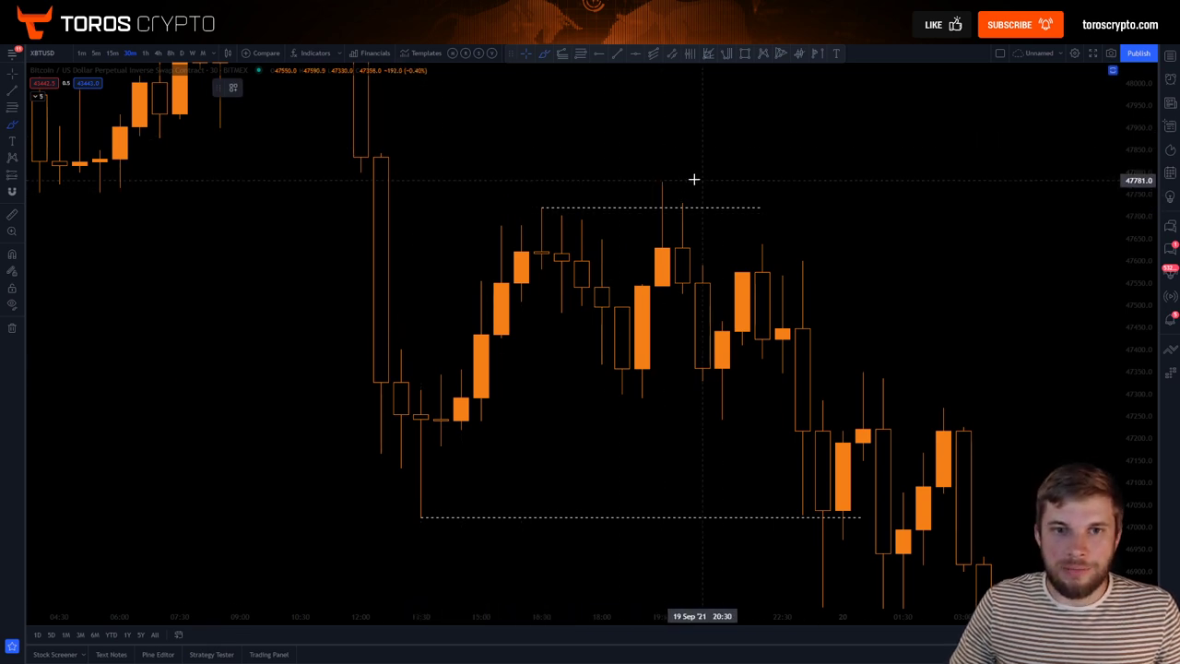
{"action": "left_click_drag", "start_coordinate": [683, 170], "coordinate": [687, 174]}
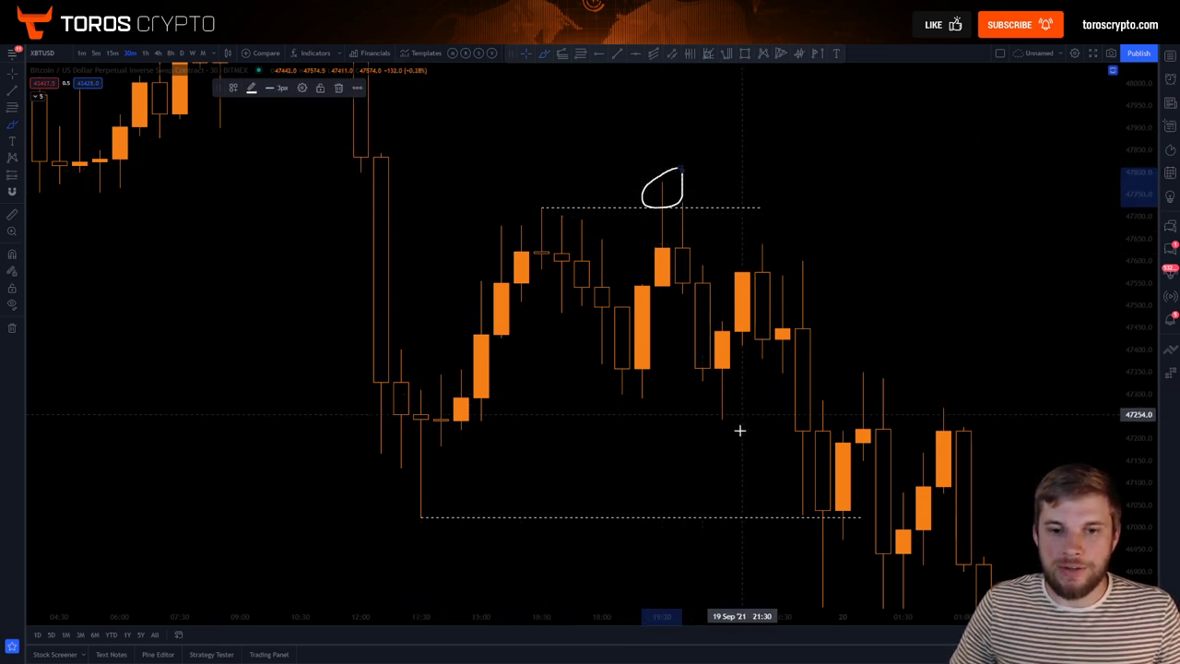
Step: Draw a Fib retracement from the range low to the swing high, delete it, and return to 5-minute candles
{"action": "left_click", "coordinate": [12, 107]}
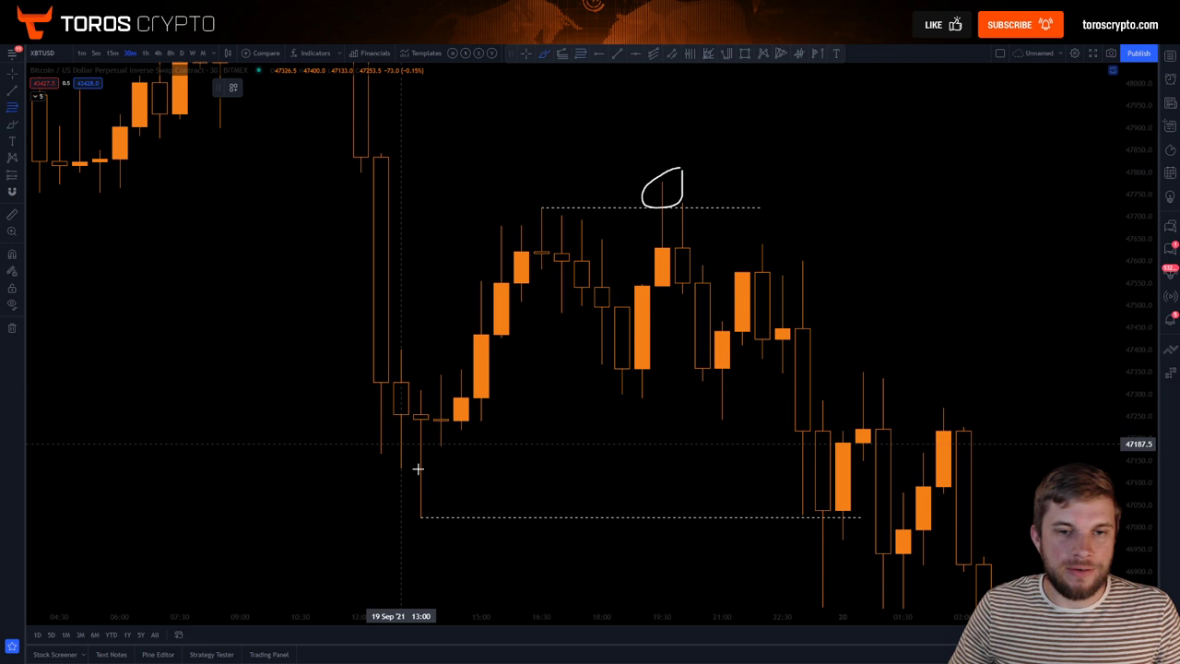
{"action": "left_click", "coordinate": [422, 517]}
{"action": "left_click", "coordinate": [882, 181]}
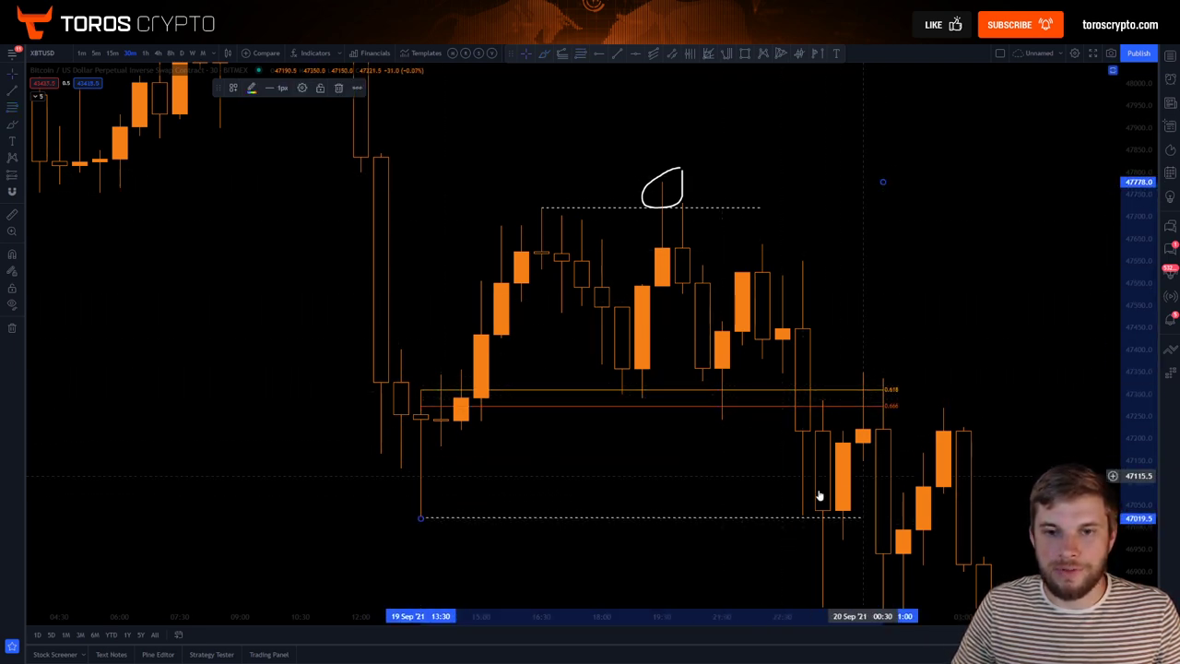
{"action": "left_click_drag", "start_coordinate": [782, 299], "coordinate": [761, 249]}
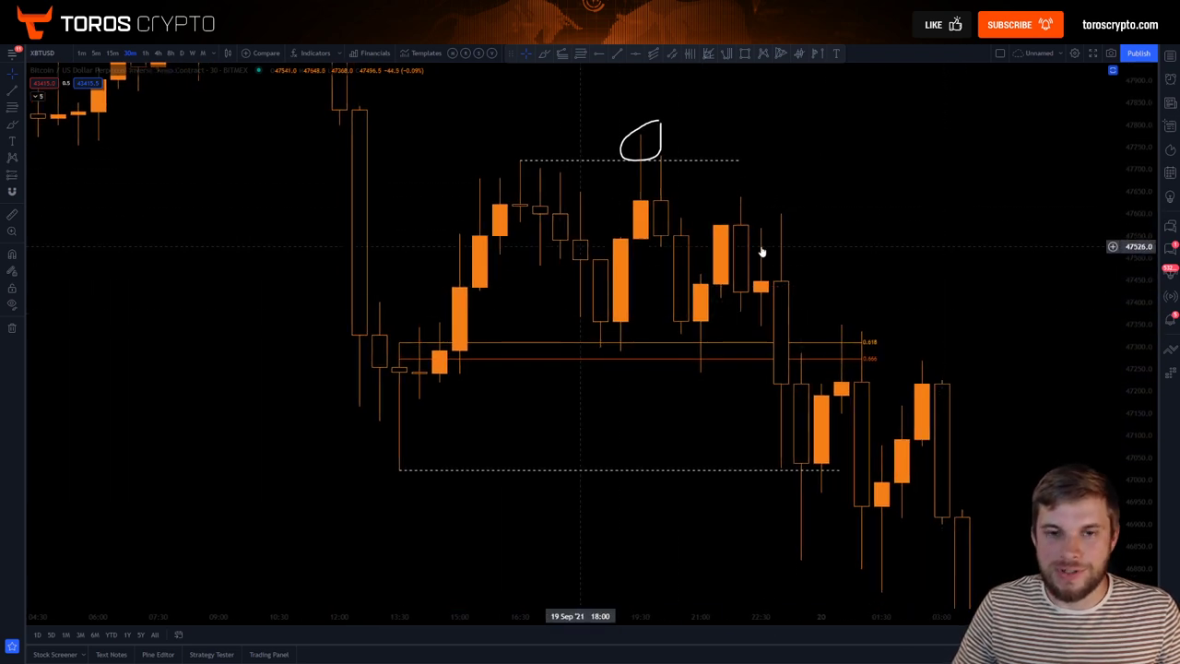
{"action": "left_click", "coordinate": [714, 341]}
{"action": "key", "text": "Delete"}
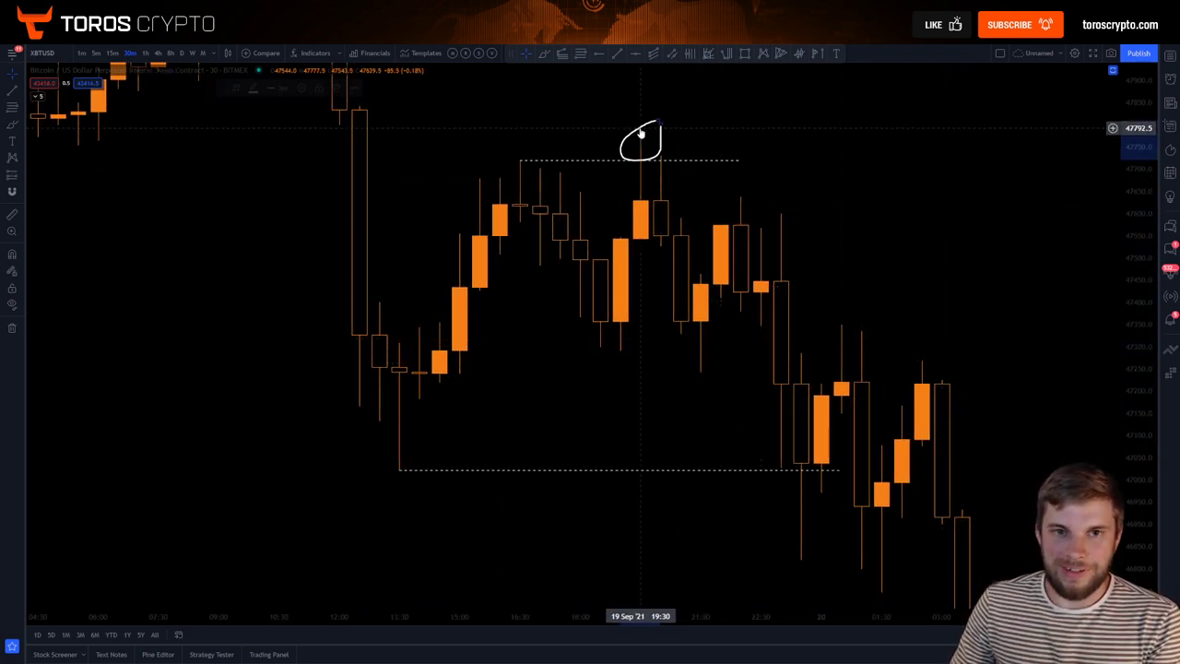
{"action": "left_click", "coordinate": [96, 52]}
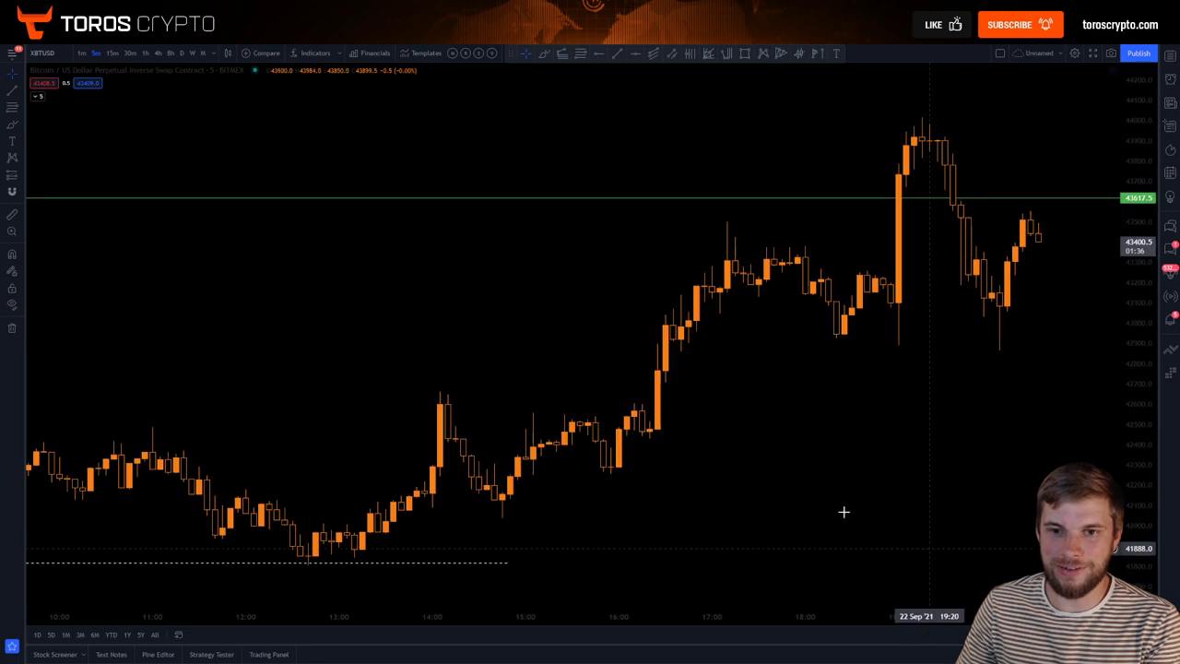
Step: Rescale the time and price axes around the 19 Sep range on 15-minute candles
{"action": "scroll", "coordinate": [704, 456], "scroll_direction": "up", "scroll_amount": 5}
{"action": "scroll", "coordinate": [699, 479], "scroll_direction": "left", "scroll_amount": 20}
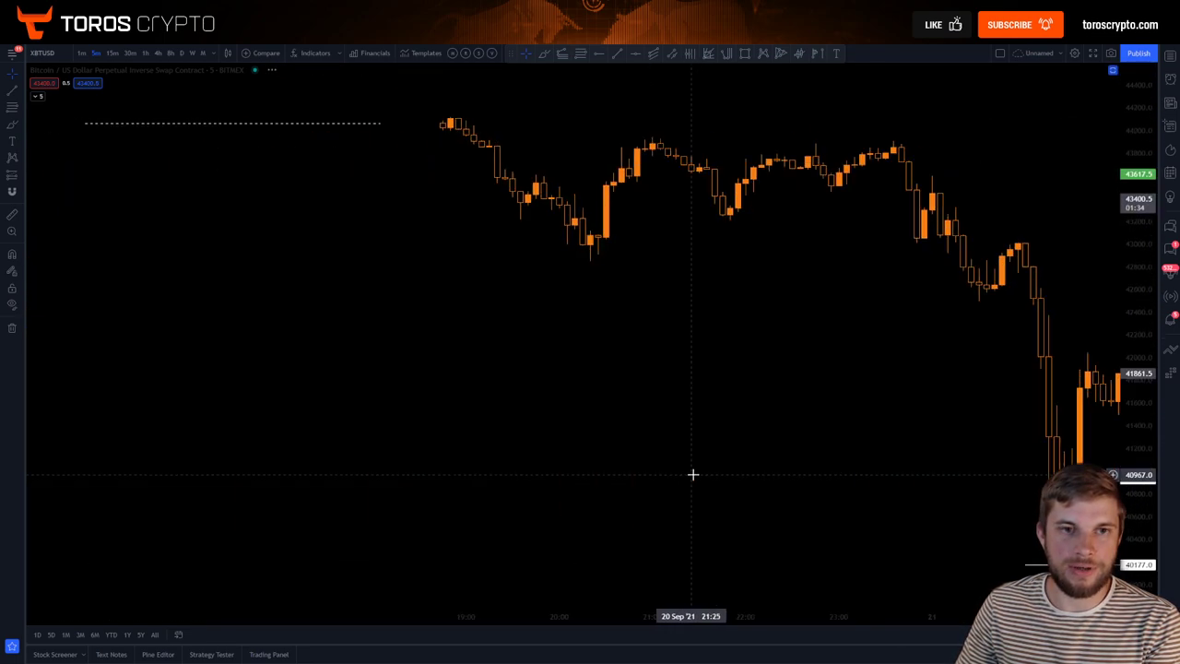
{"action": "scroll", "coordinate": [688, 475], "scroll_direction": "left", "scroll_amount": 10}
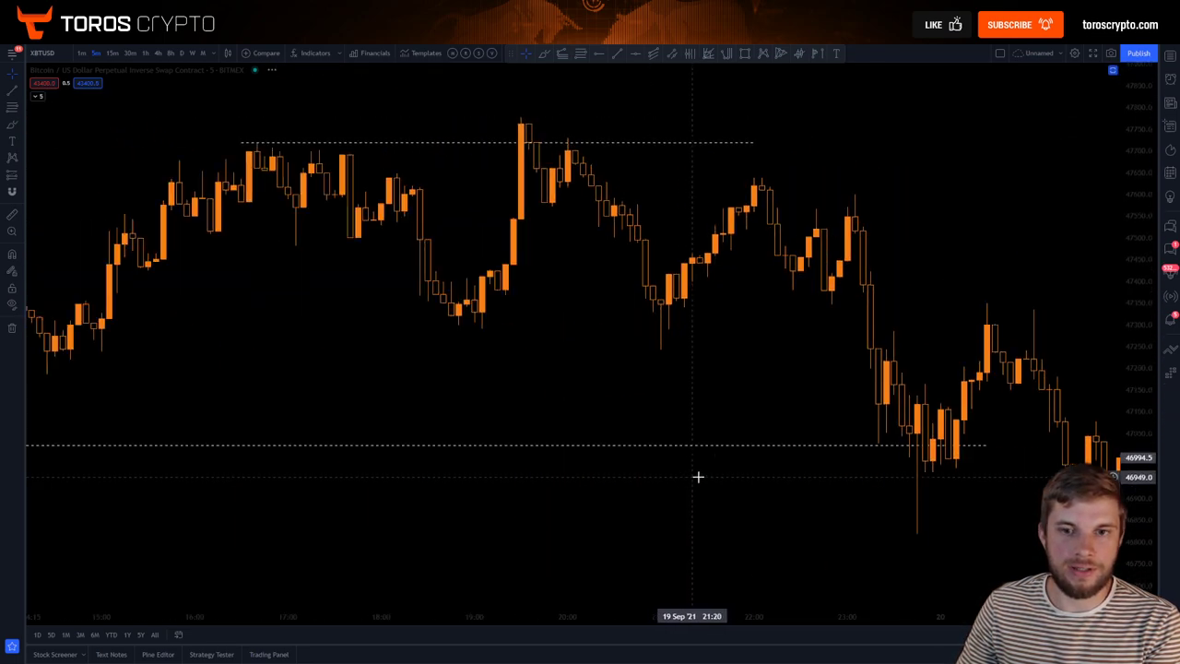
{"action": "left_click_drag", "start_coordinate": [295, 619], "coordinate": [606, 606]}
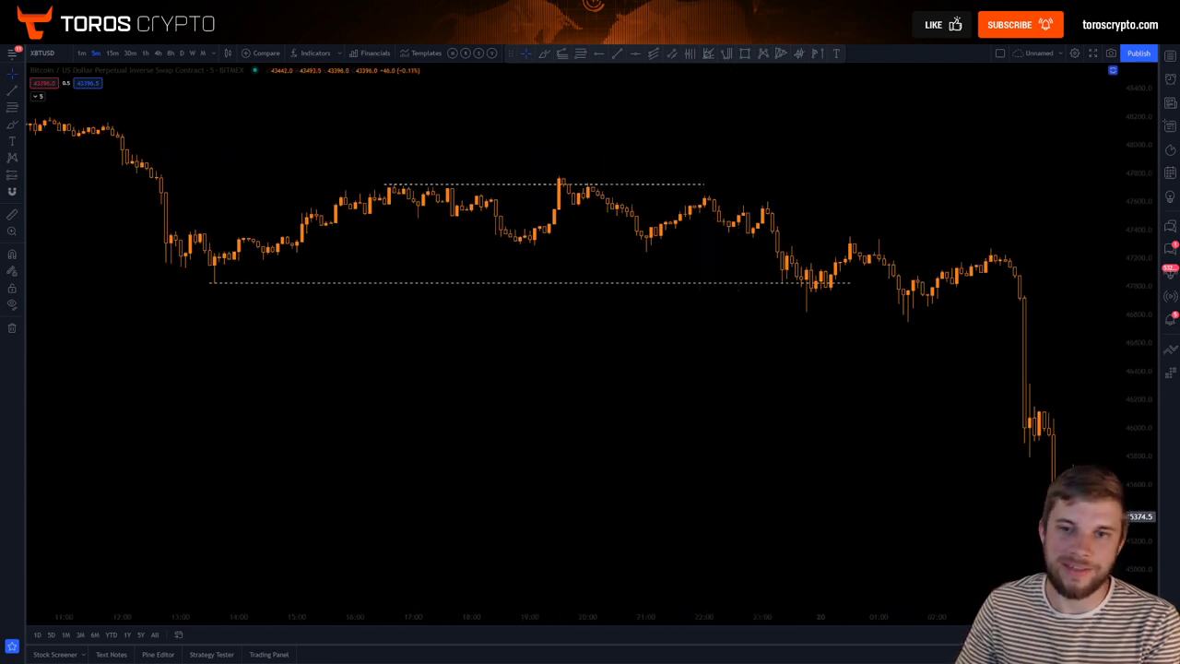
{"action": "left_click_drag", "start_coordinate": [1151, 456], "coordinate": [1150, 516]}
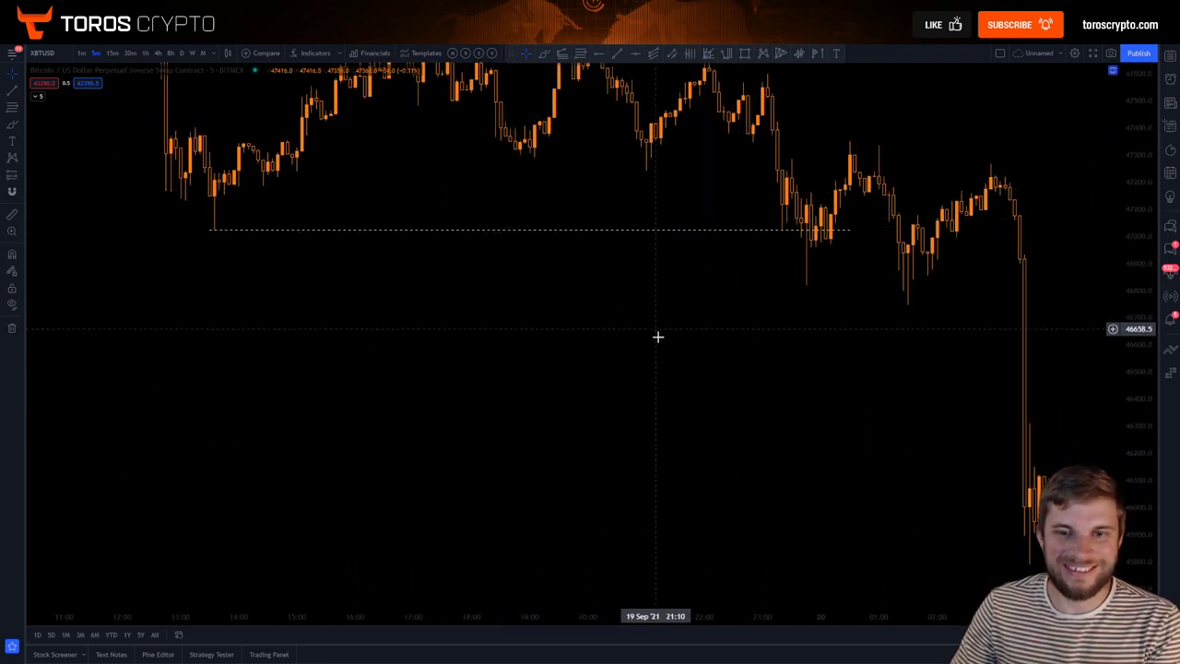
{"action": "left_click_drag", "start_coordinate": [655, 334], "coordinate": [773, 427]}
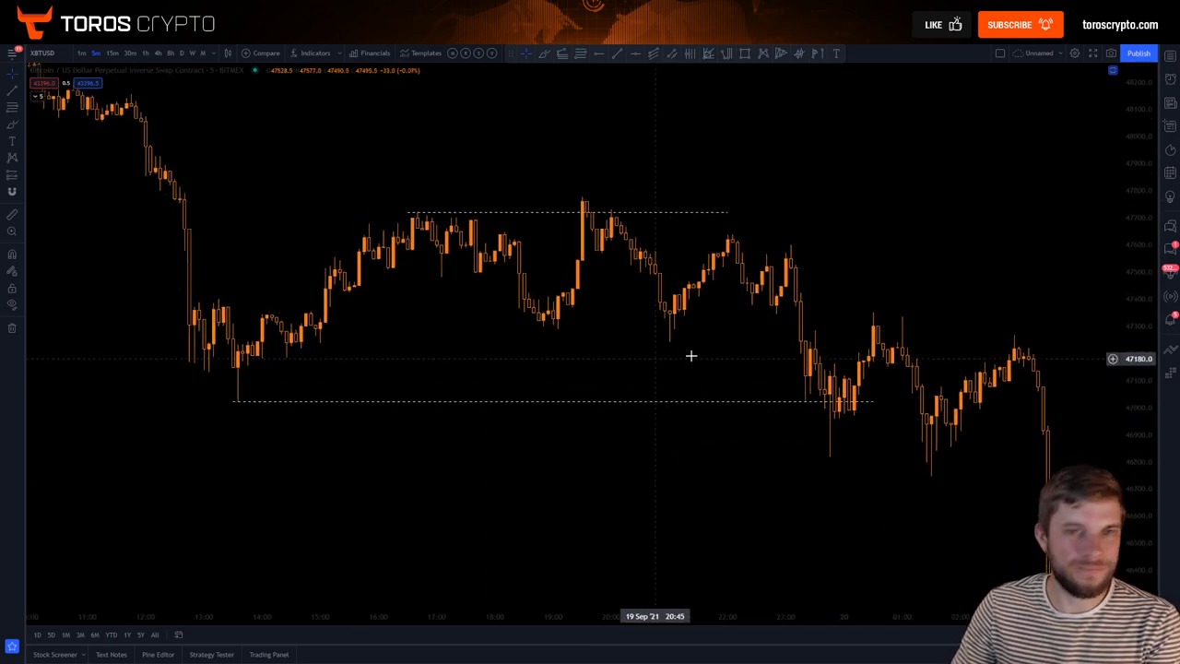
{"action": "left_click", "coordinate": [112, 53]}
{"action": "left_click_drag", "start_coordinate": [673, 384], "coordinate": [385, 385]}
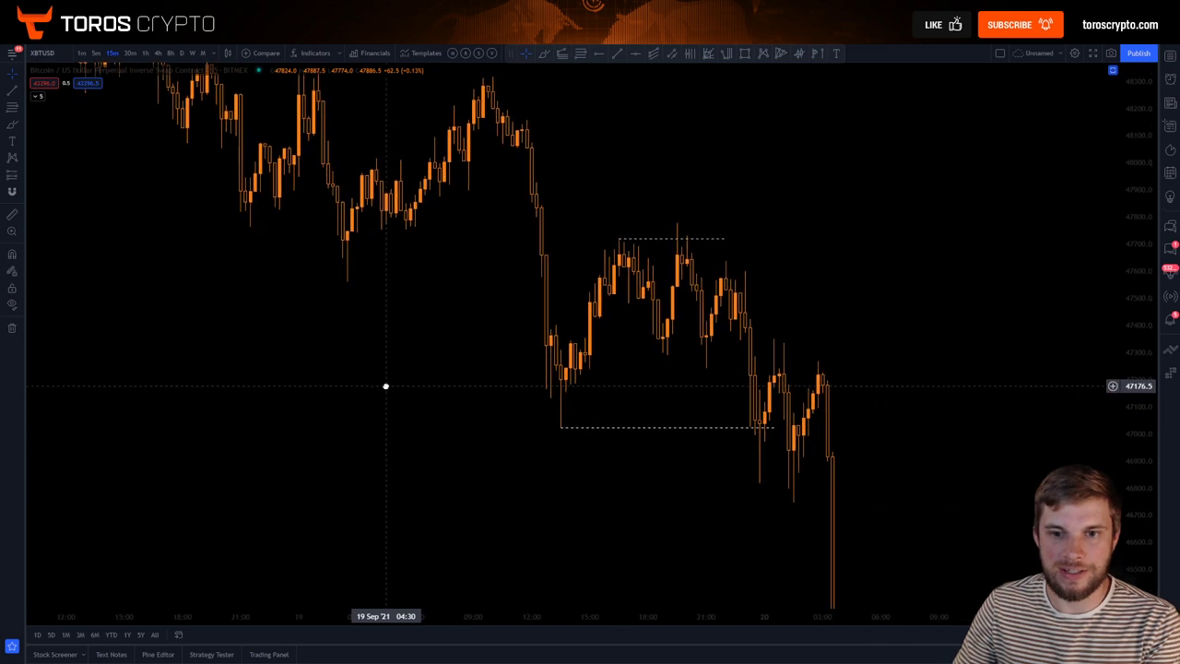
Step: Draw a Fib retracement from the range peak to the recent low, adjust it, then delete it
{"action": "left_click", "coordinate": [12, 107]}
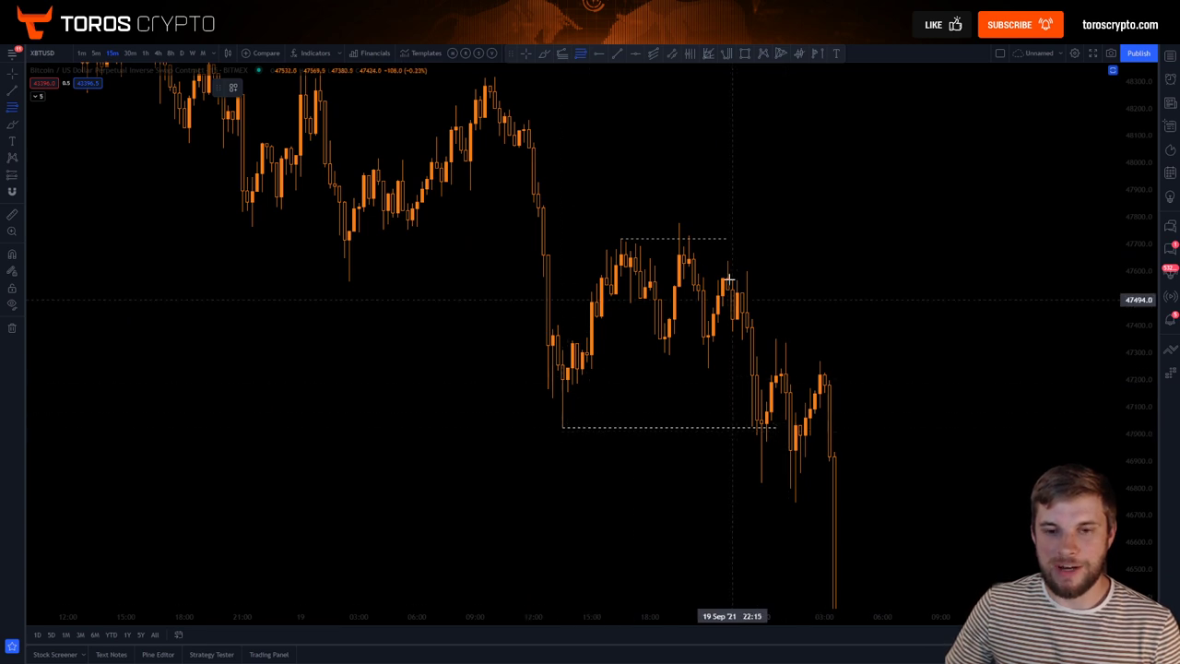
{"action": "left_click", "coordinate": [678, 222]}
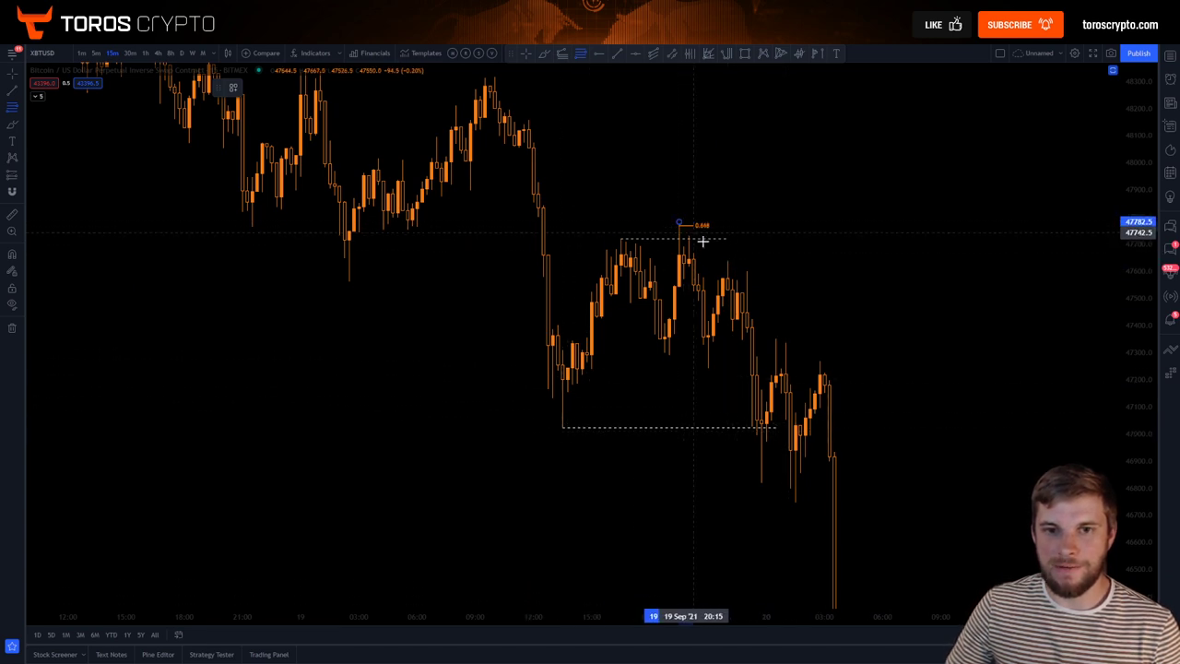
{"action": "left_click", "coordinate": [834, 494]}
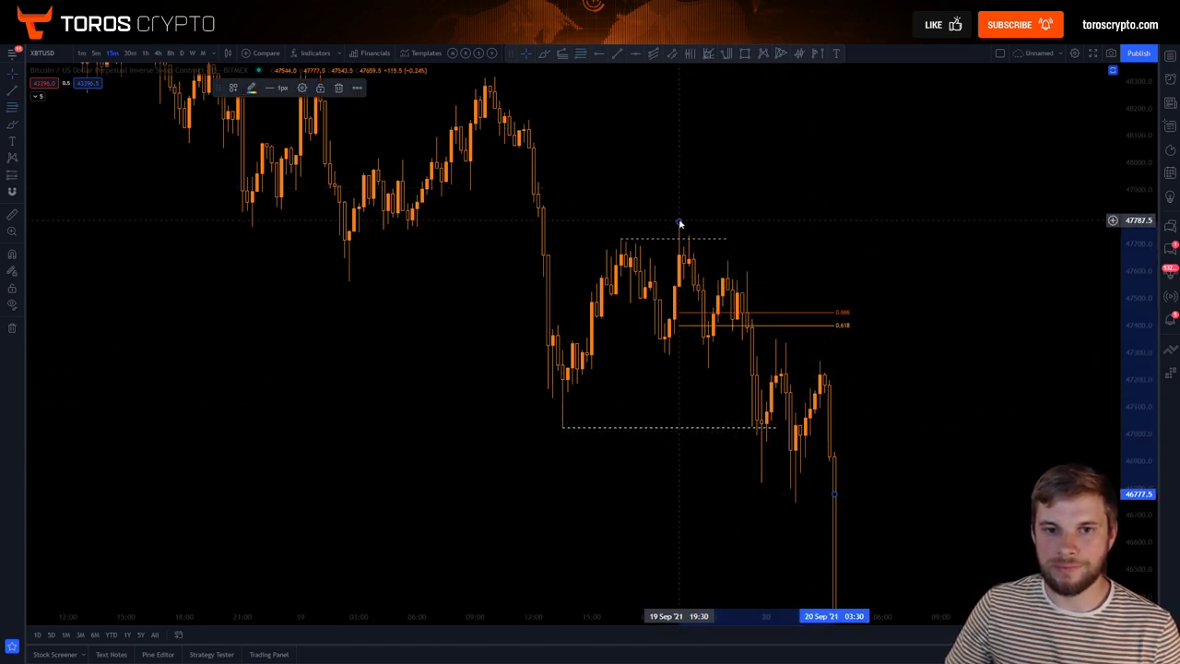
{"action": "left_click_drag", "start_coordinate": [679, 224], "coordinate": [746, 270]}
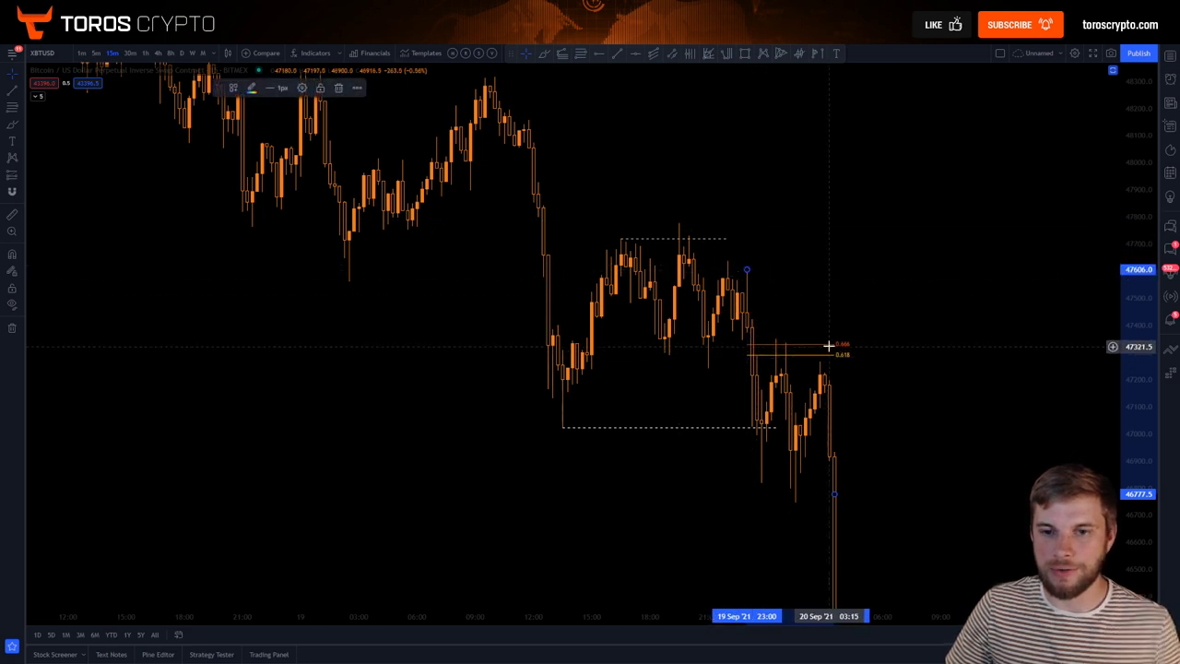
{"action": "key", "text": "Delete"}
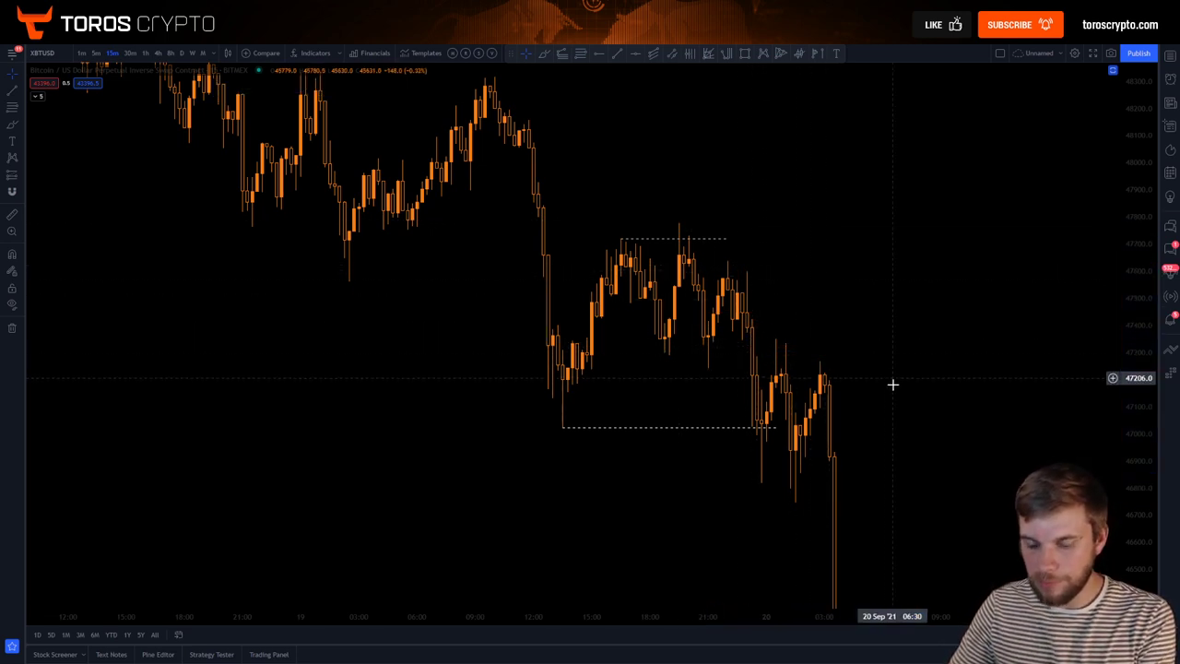
Step: Delete the range's top dashed line and pan back to the 18 Sep high
{"action": "left_click_drag", "start_coordinate": [931, 446], "coordinate": [779, 291]}
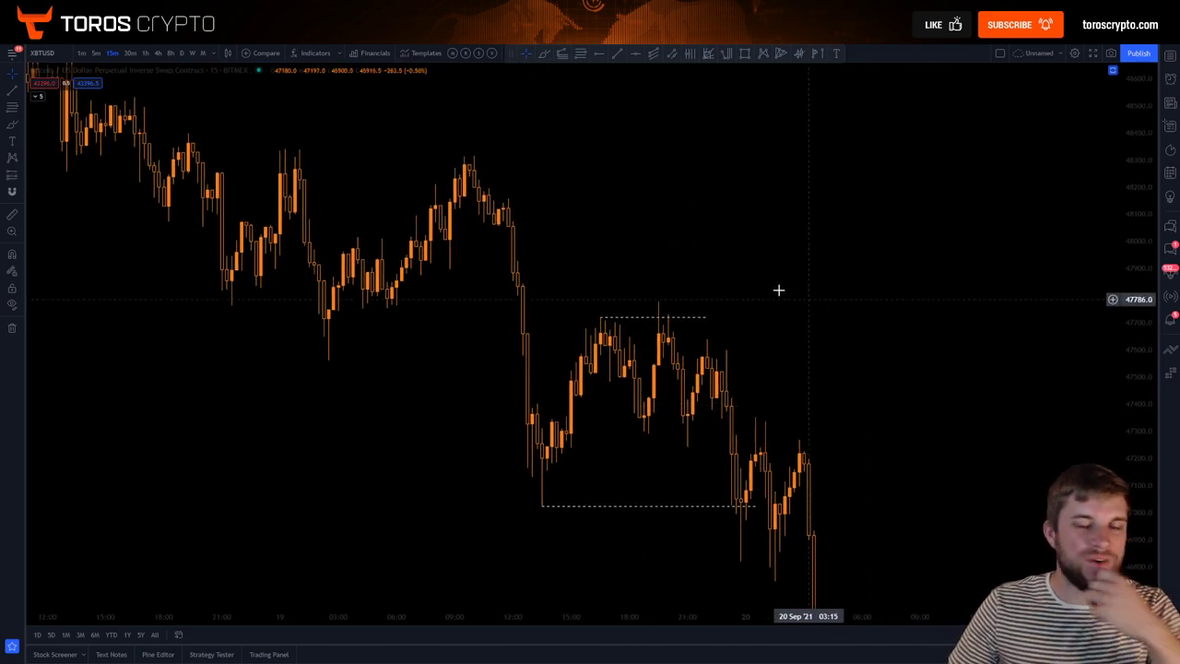
{"action": "left_click", "coordinate": [663, 317]}
{"action": "key", "text": "Delete"}
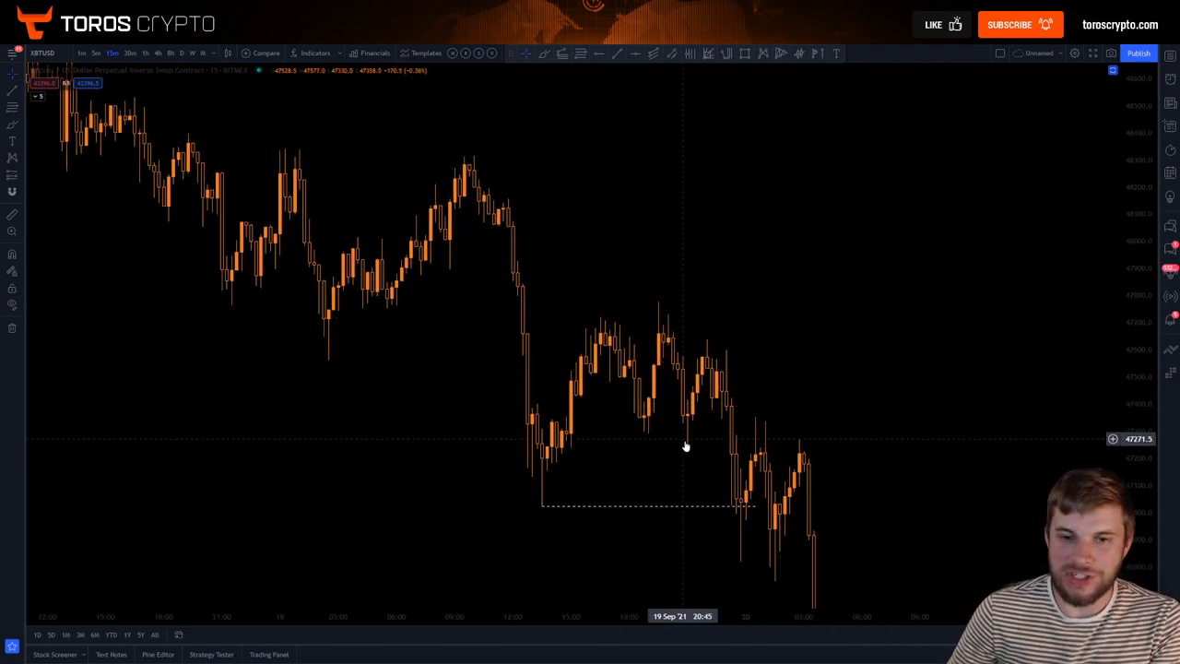
{"action": "left_click", "coordinate": [676, 507]}
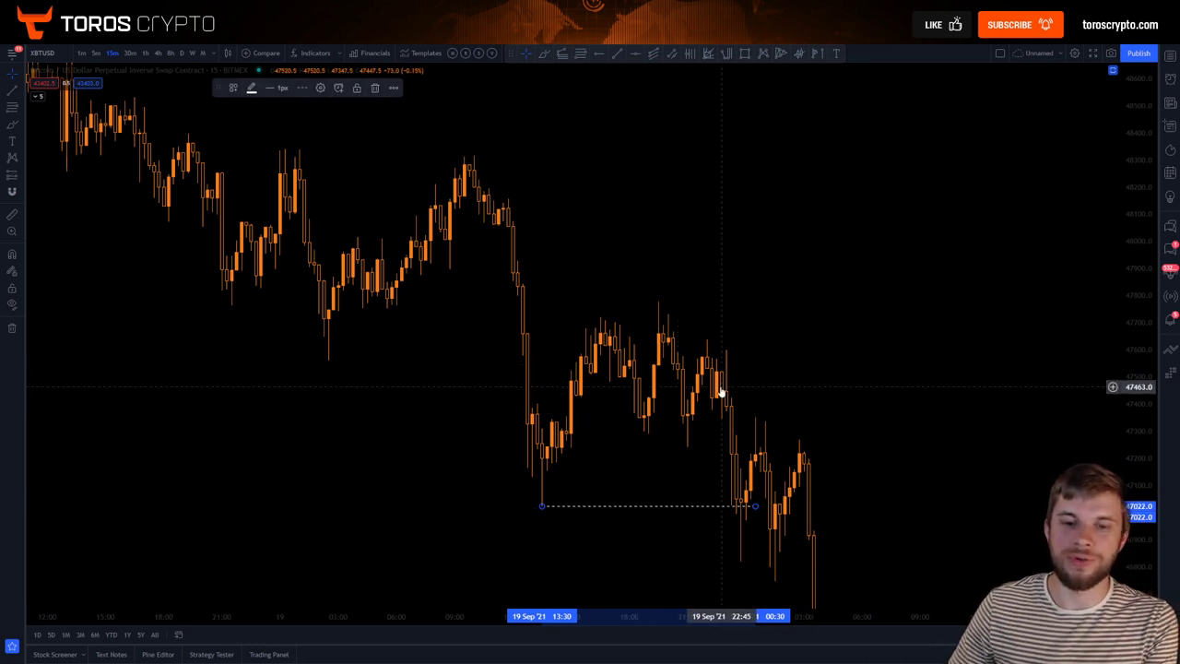
{"action": "left_click_drag", "start_coordinate": [538, 260], "coordinate": [1027, 490]}
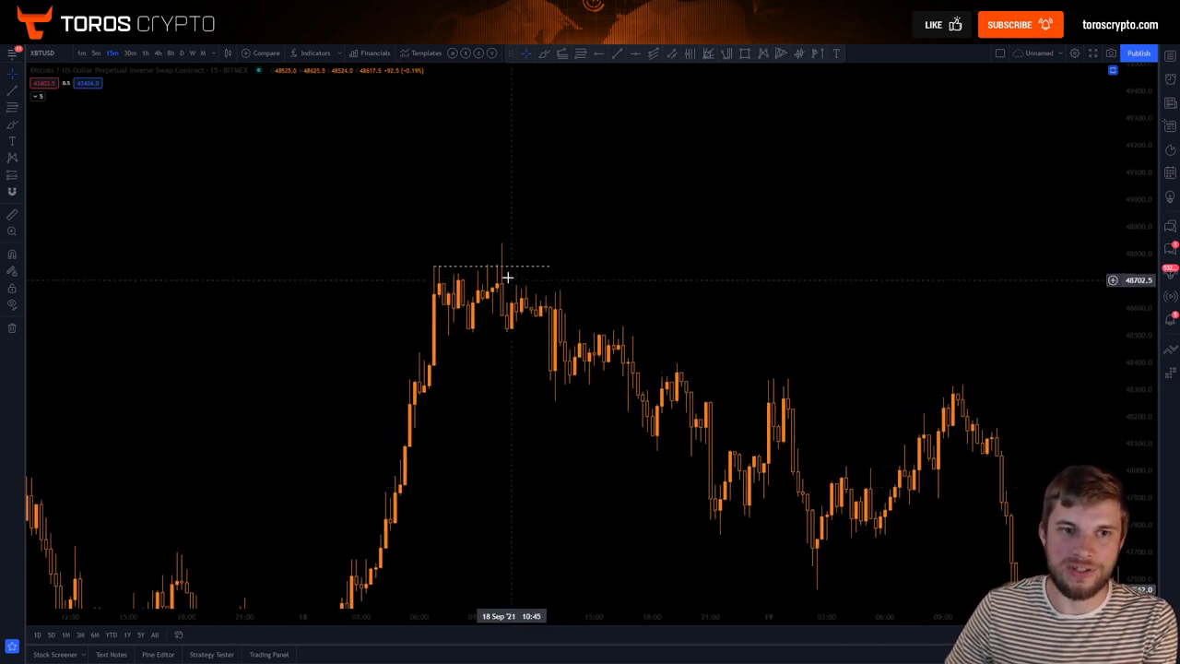
{"action": "key", "text": "alt+r"}
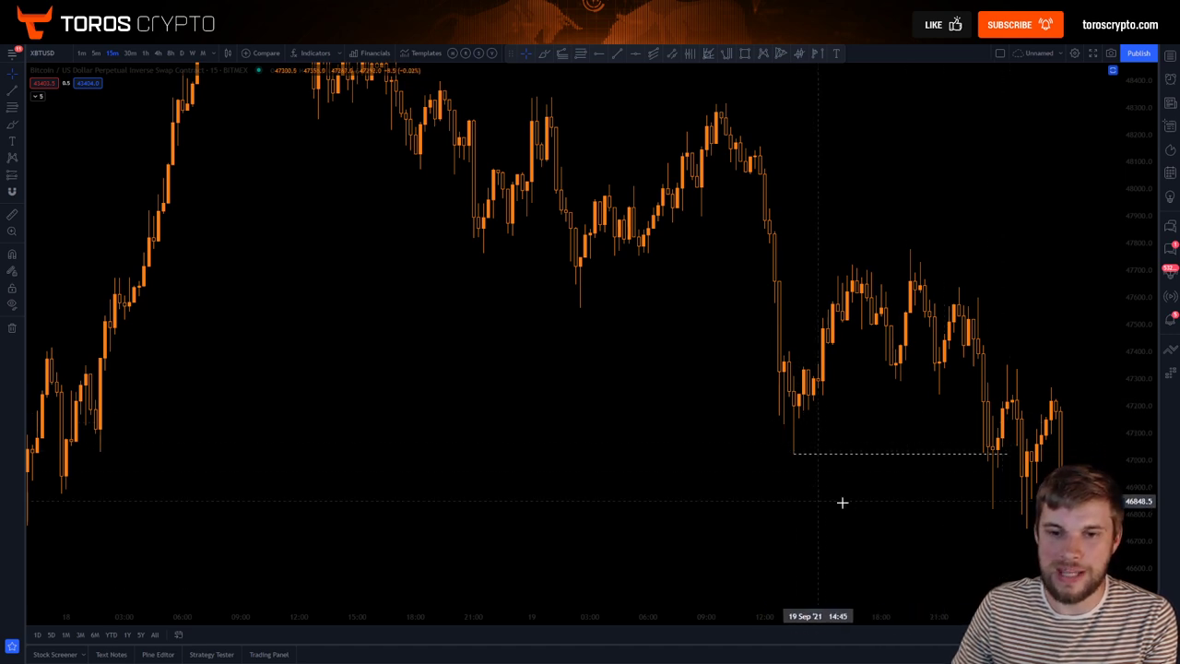
{"action": "scroll", "coordinate": [842, 503], "scroll_direction": "right", "scroll_amount": 5}
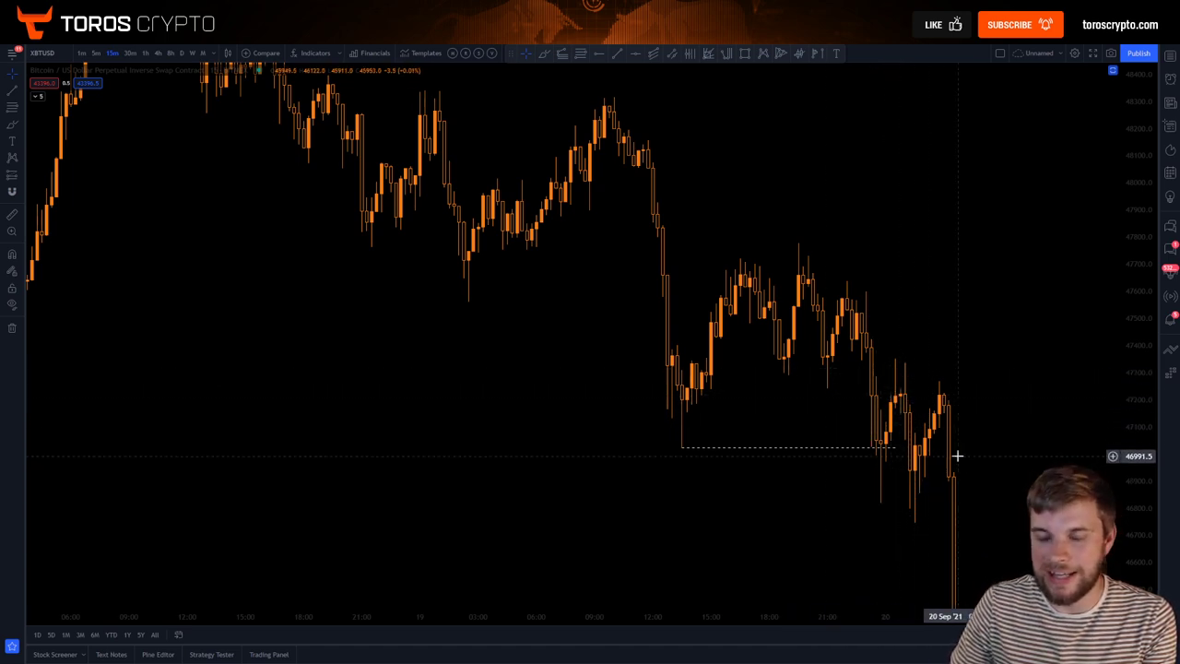
{"action": "scroll", "coordinate": [645, 461], "scroll_direction": "left", "scroll_amount": 5}
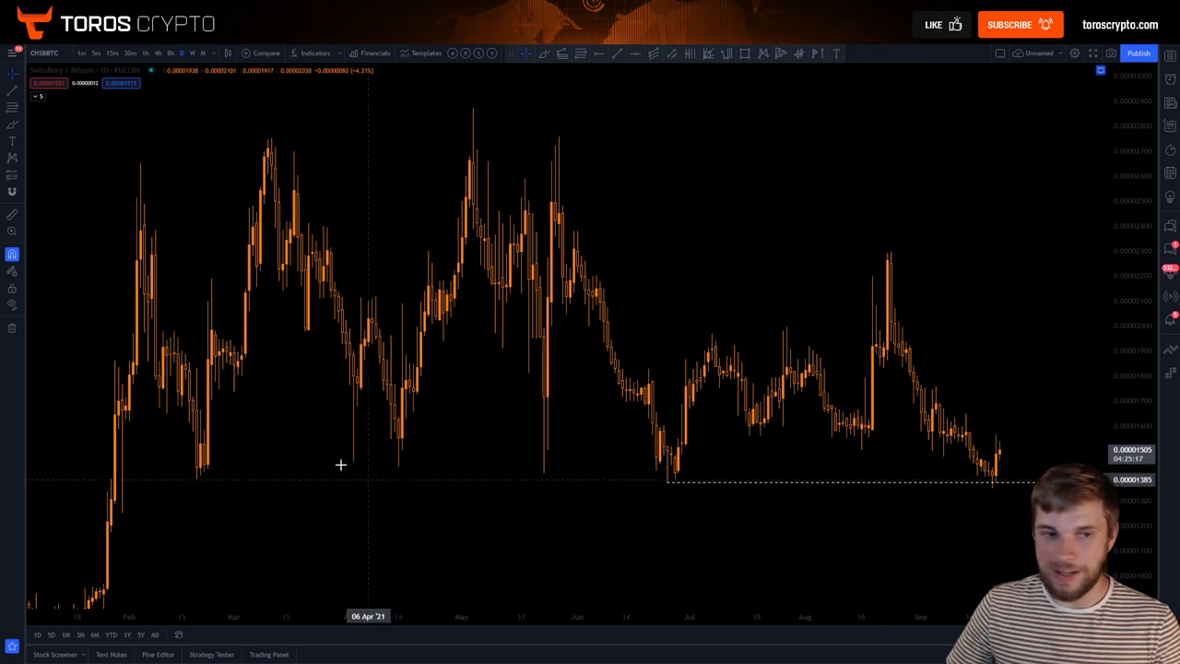
Step: Pick the freehand drawing tool for the CHSBBTC daily chart
{"action": "left_click", "coordinate": [10, 127]}
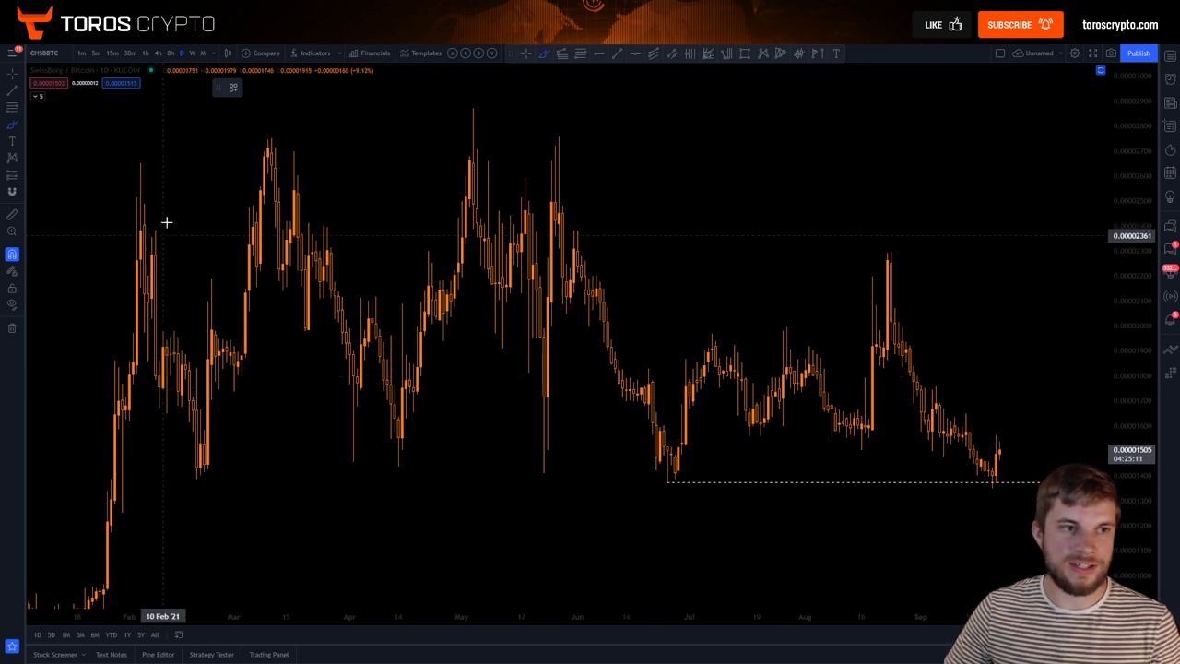
{"action": "left_click", "coordinate": [125, 148]}
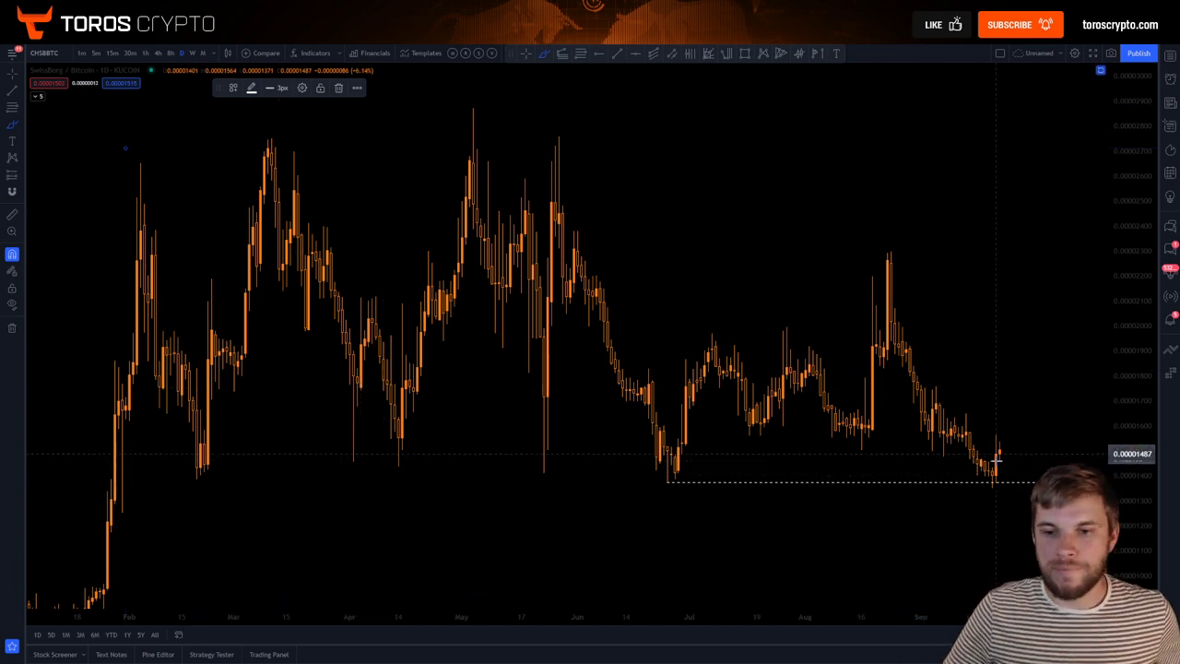
{"action": "scroll", "coordinate": [1003, 482], "scroll_direction": "right", "scroll_amount": 2}
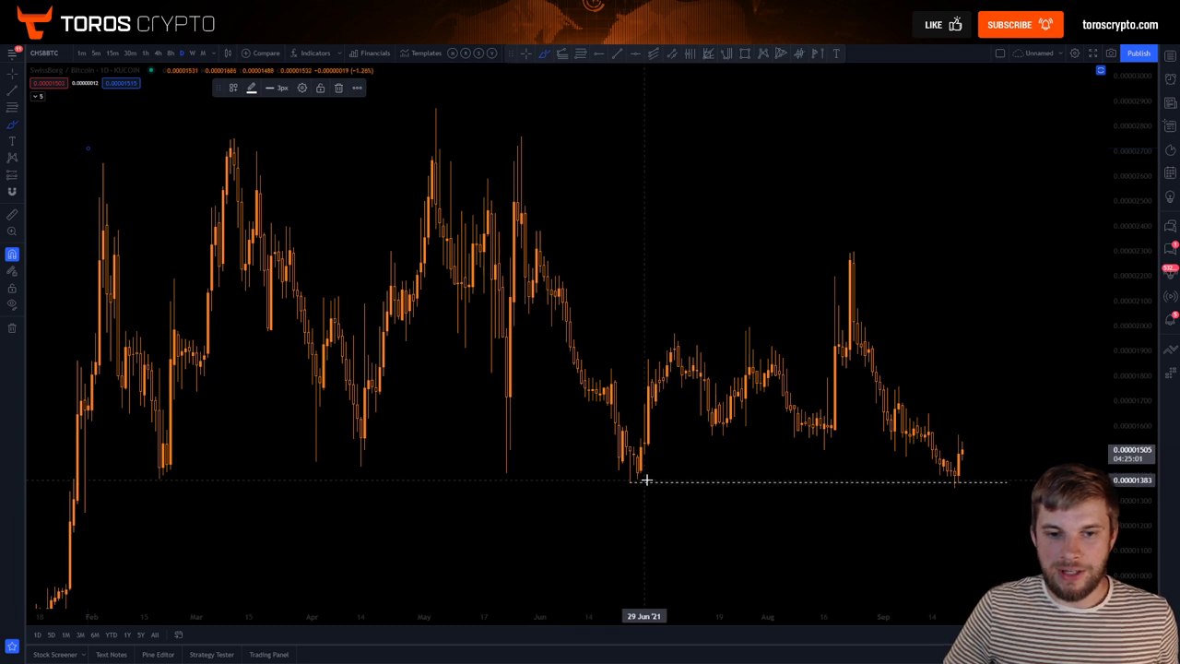
{"action": "mouse_move", "coordinate": [623, 492]}
{"action": "left_mouse_down"}
{"action": "mouse_move", "coordinate": [678, 346]}
{"action": "mouse_move", "coordinate": [791, 378]}
{"action": "mouse_move", "coordinate": [855, 297]}
{"action": "mouse_move", "coordinate": [911, 436]}
{"action": "left_mouse_up"}
{"action": "left_click_drag", "start_coordinate": [964, 474], "coordinate": [946, 495]}
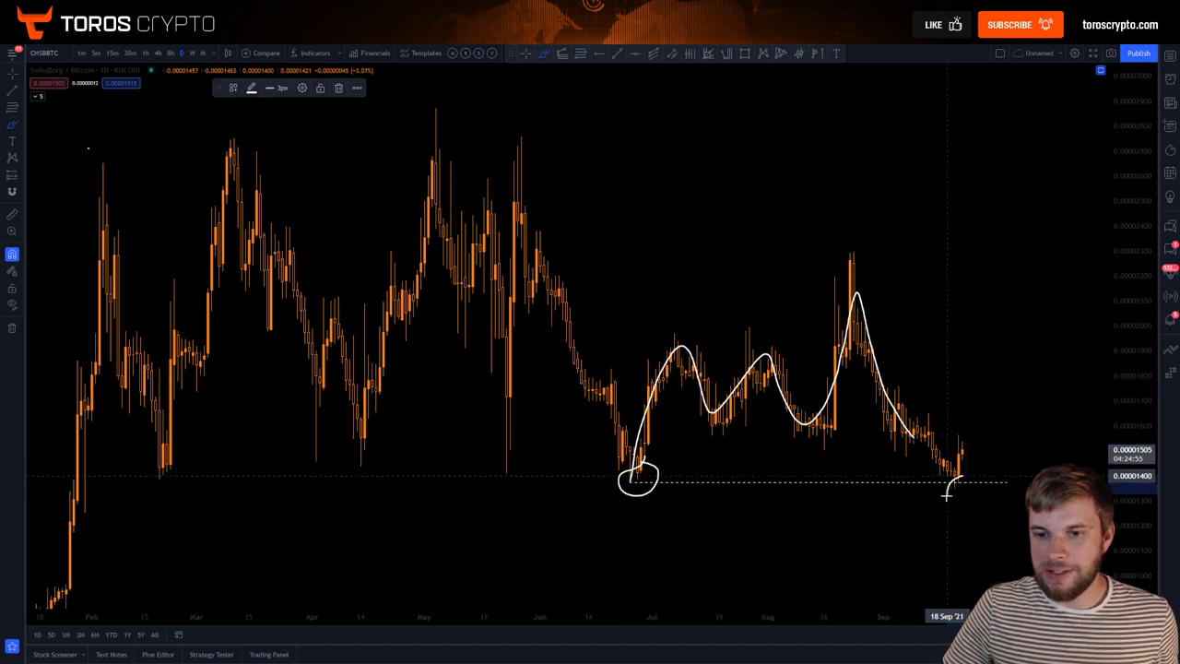
{"action": "key", "text": "ctrl+z"}
{"action": "key", "text": "ctrl+z"}
{"action": "key", "text": "ctrl+z"}
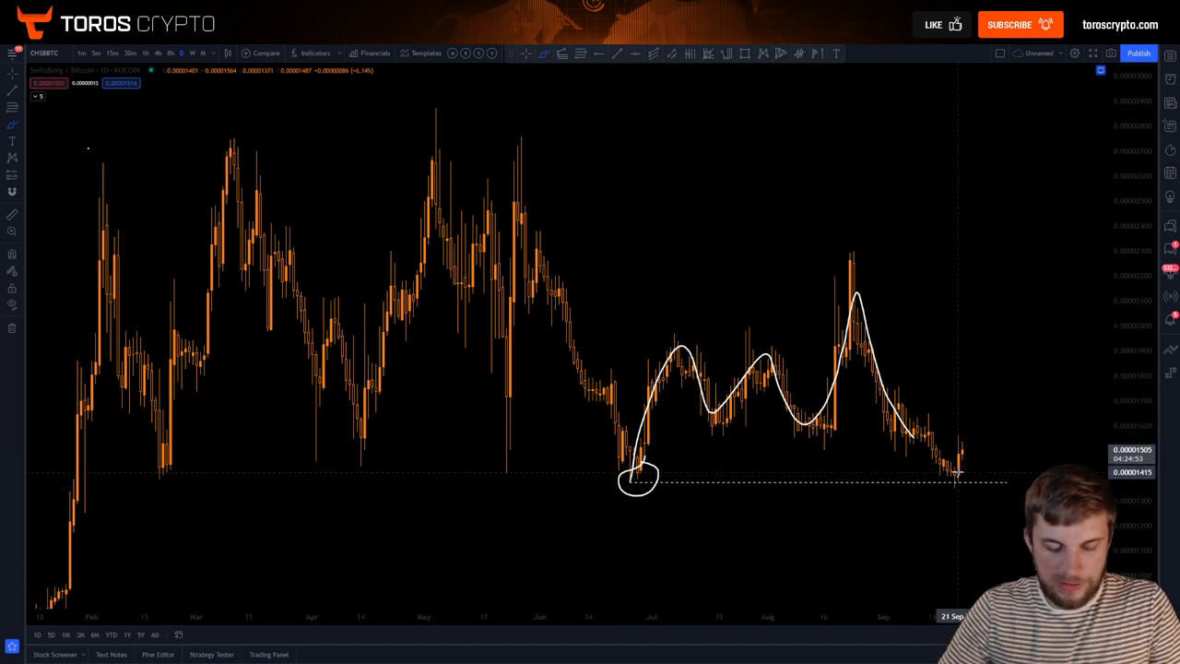
{"action": "left_click", "coordinate": [949, 478]}
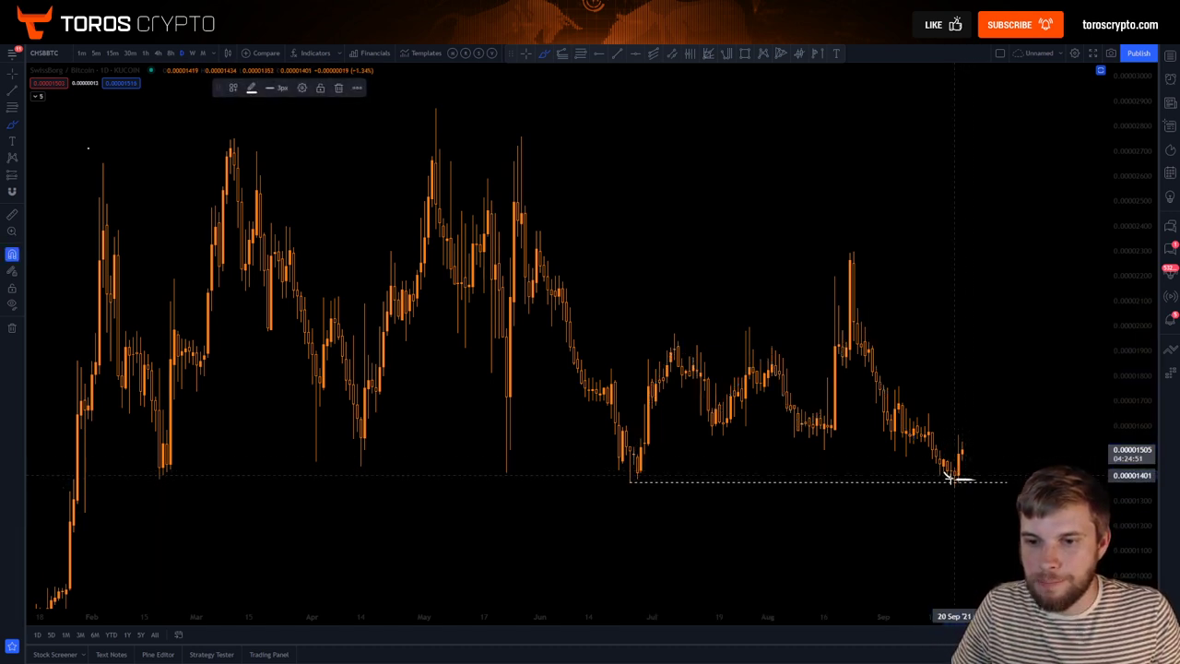
{"action": "left_click", "coordinate": [959, 470]}
Step: Rescale the price axis and draw a Fib retracement from the 24 Aug high to below the recent low
{"action": "scroll", "coordinate": [928, 430], "scroll_direction": "up", "scroll_amount": 2}
{"action": "scroll", "coordinate": [737, 461], "scroll_direction": "right", "scroll_amount": 3}
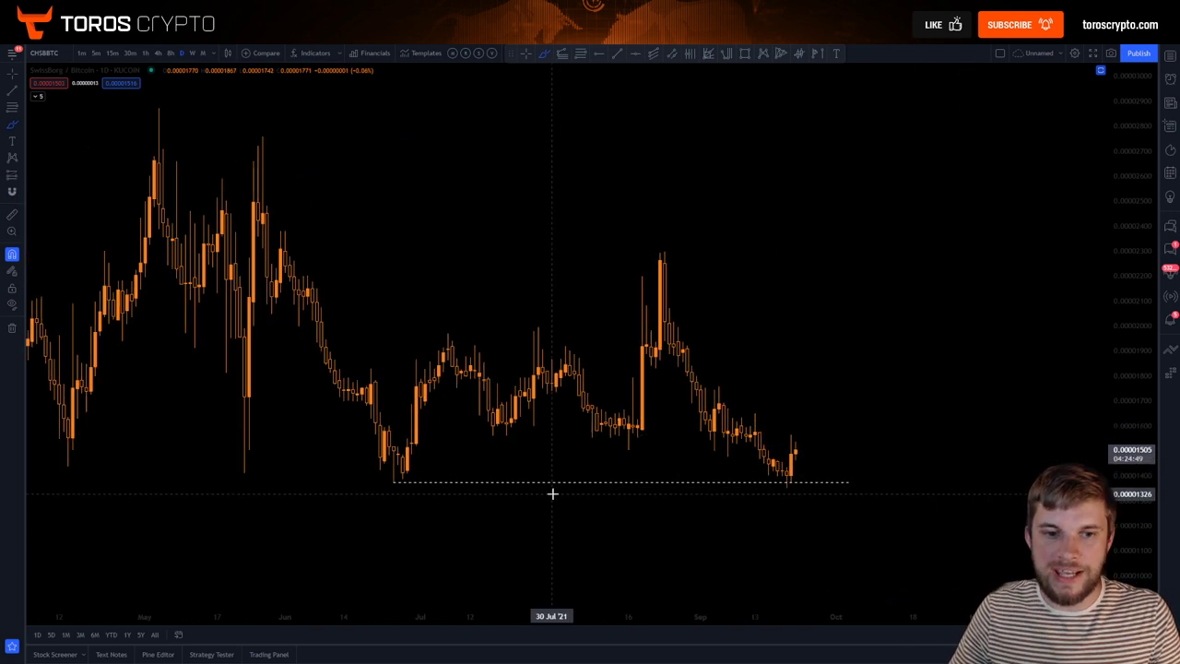
{"action": "scroll", "coordinate": [553, 492], "scroll_direction": "up", "scroll_amount": 2}
{"action": "left_click_drag", "start_coordinate": [955, 377], "coordinate": [1029, 415]}
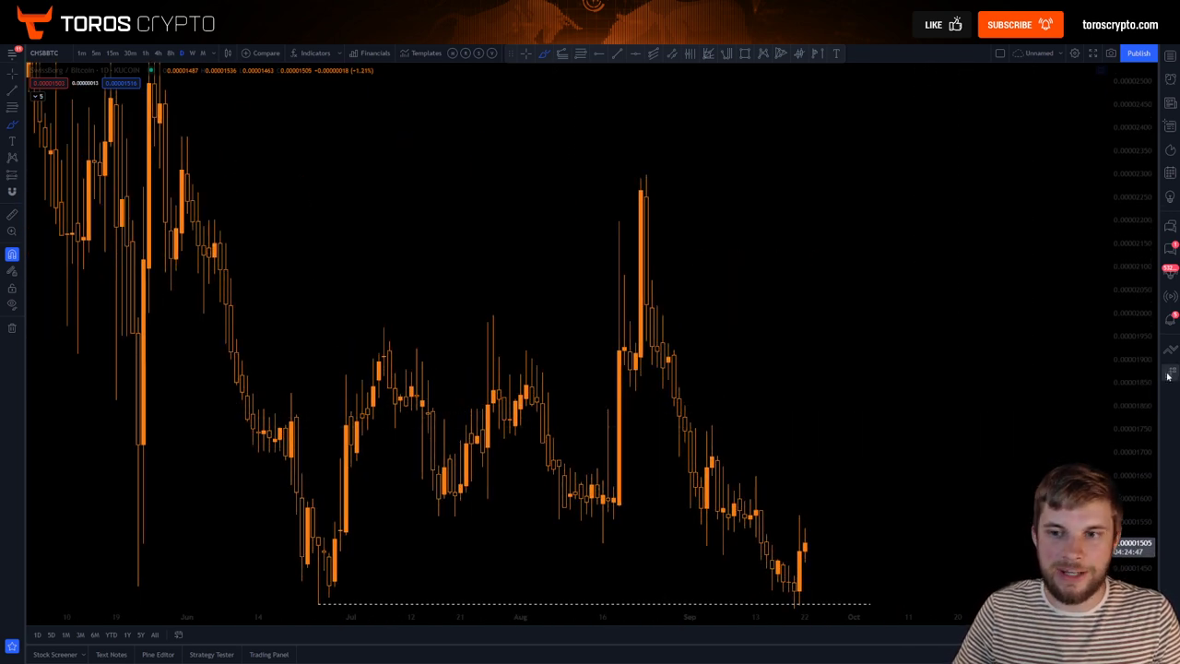
{"action": "left_click_drag", "start_coordinate": [1148, 382], "coordinate": [1132, 468]}
{"action": "left_click", "coordinate": [12, 105]}
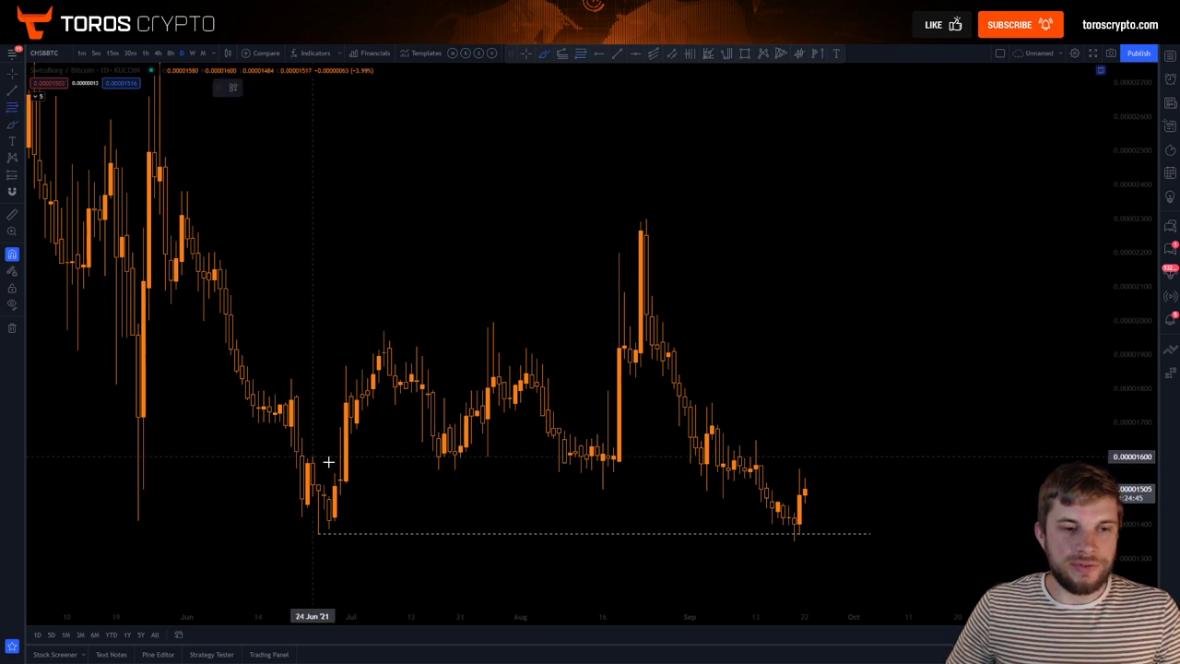
{"action": "left_click", "coordinate": [645, 219]}
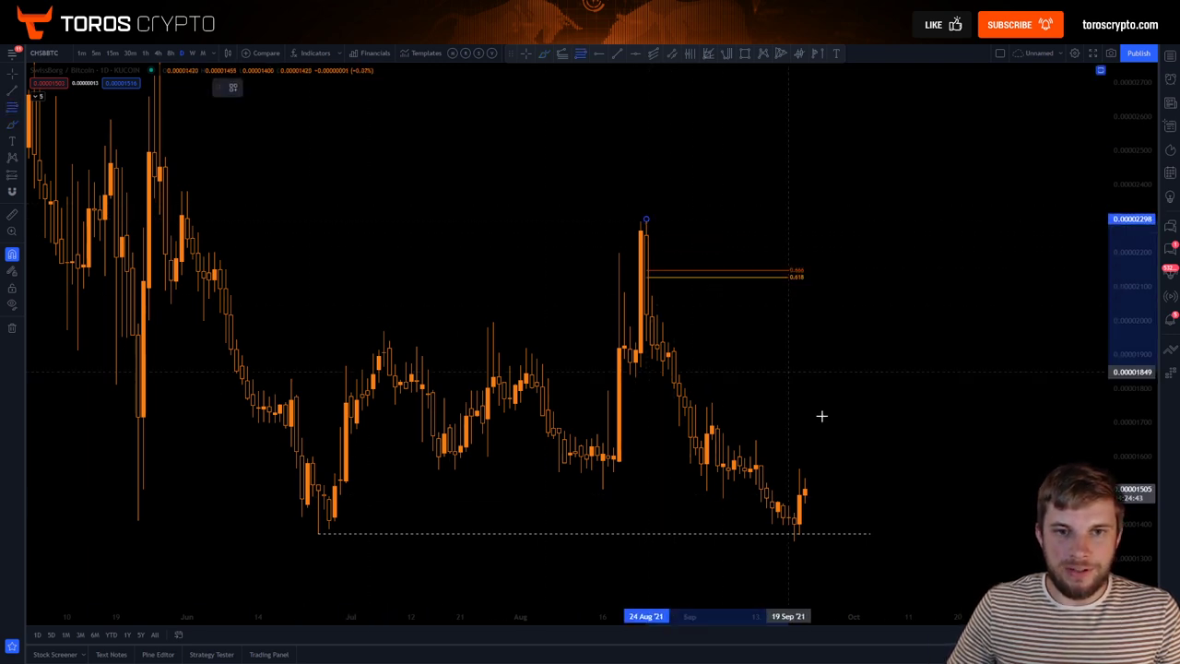
{"action": "left_click", "coordinate": [913, 540]}
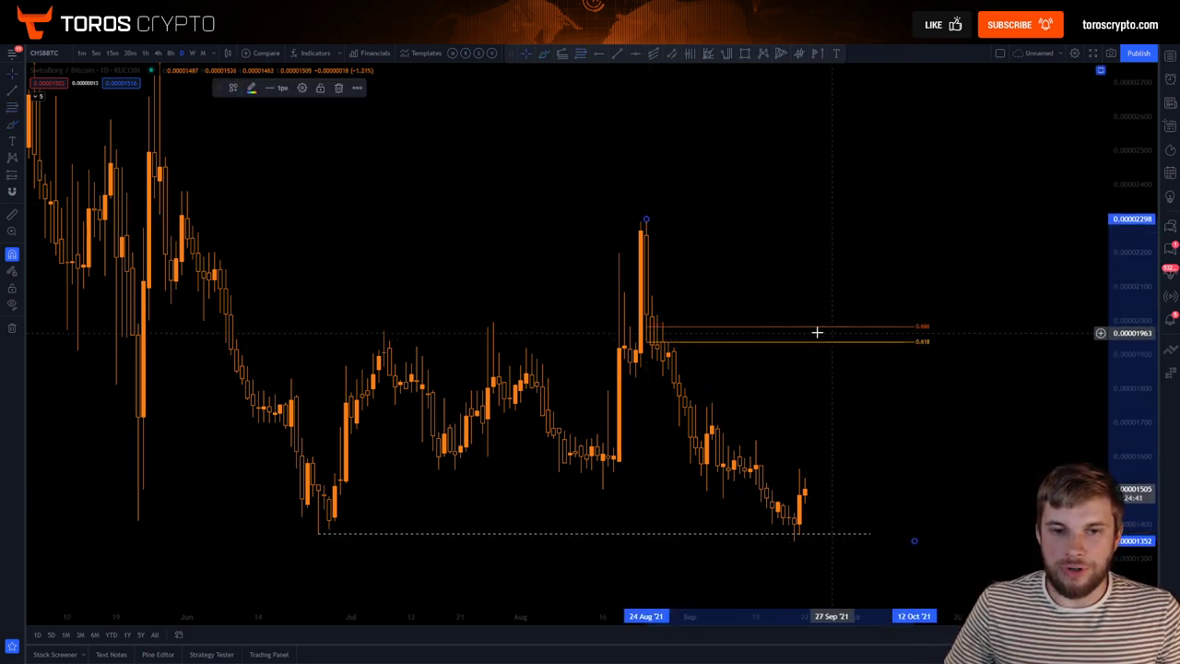
Step: Sketch a projected rally from the last candle and a line across the spike's top
{"action": "left_click", "coordinate": [12, 123]}
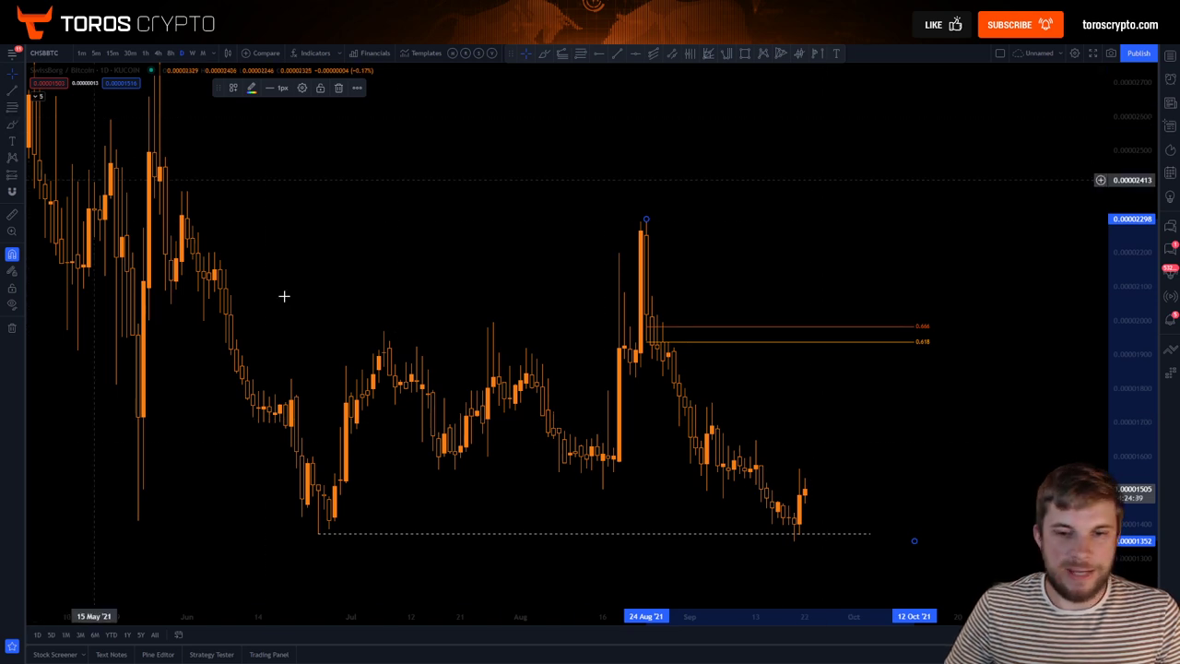
{"action": "left_click_drag", "start_coordinate": [810, 489], "coordinate": [853, 198]}
{"action": "left_click_drag", "start_coordinate": [577, 220], "coordinate": [750, 218]}
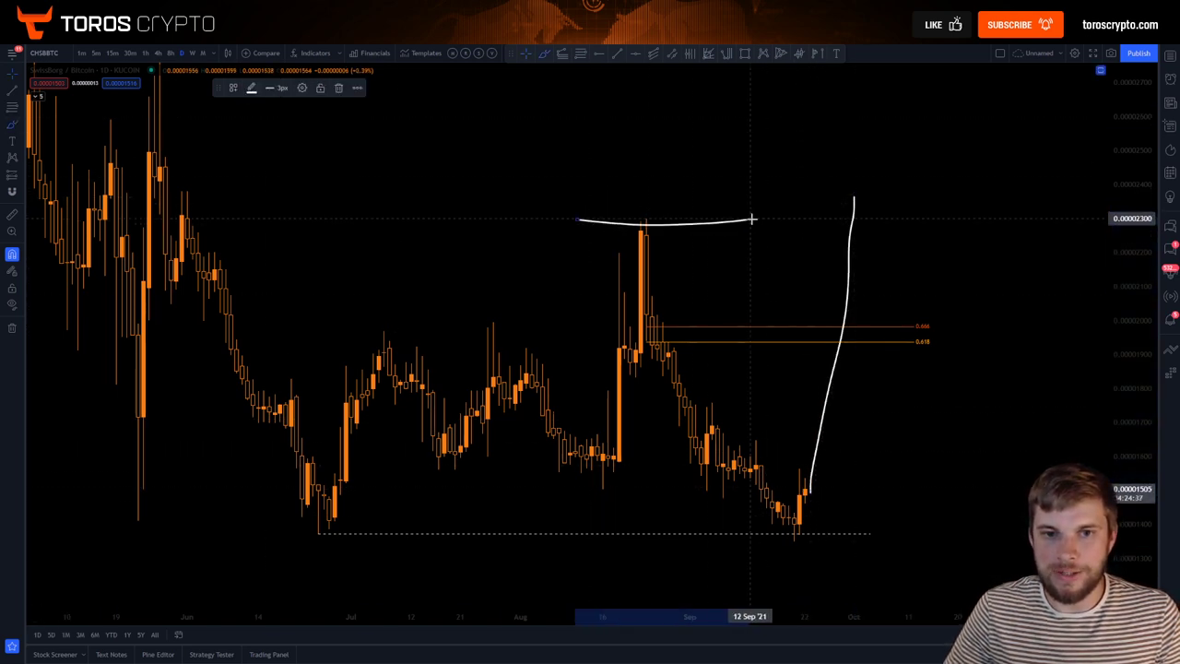
{"action": "left_click", "coordinate": [316, 532]}
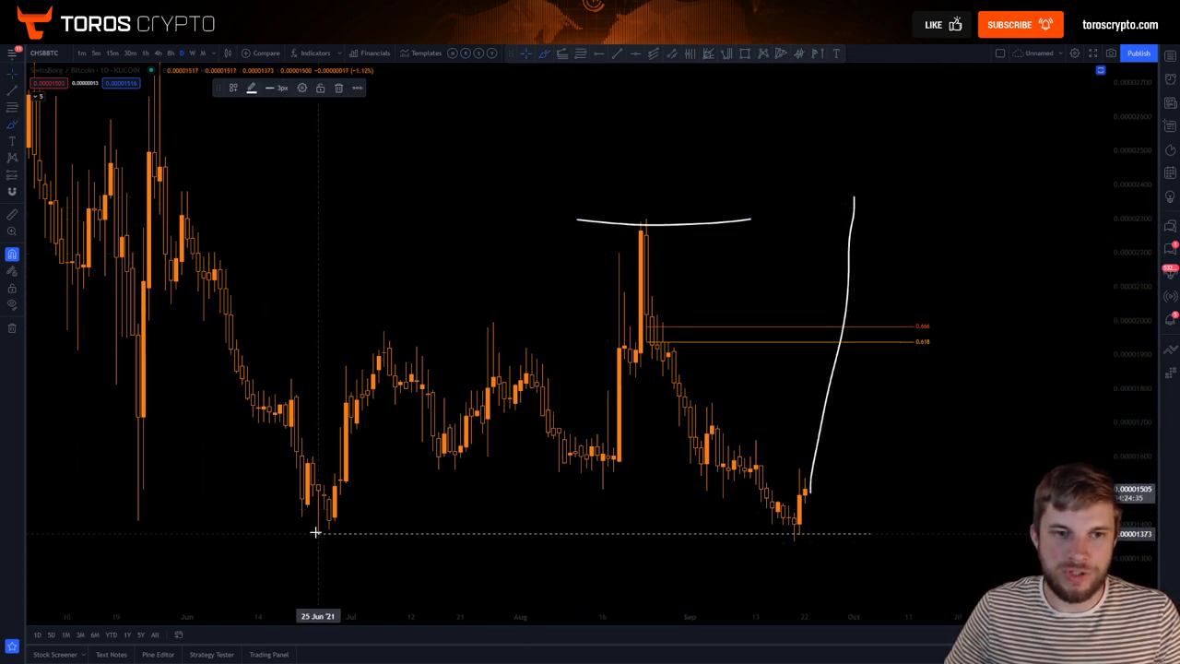
{"action": "key", "text": "ctrl+z"}
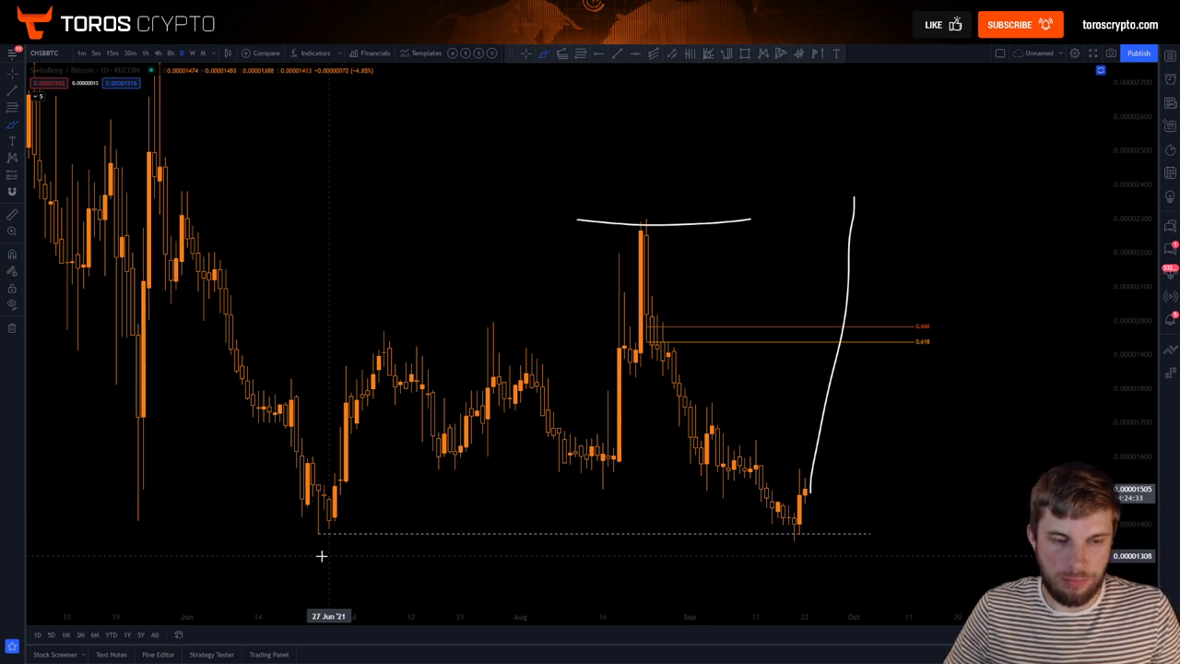
Step: Label the swings A and B with freehand strokes, then pan back to the earlier months
{"action": "left_click_drag", "start_coordinate": [318, 556], "coordinate": [352, 551]}
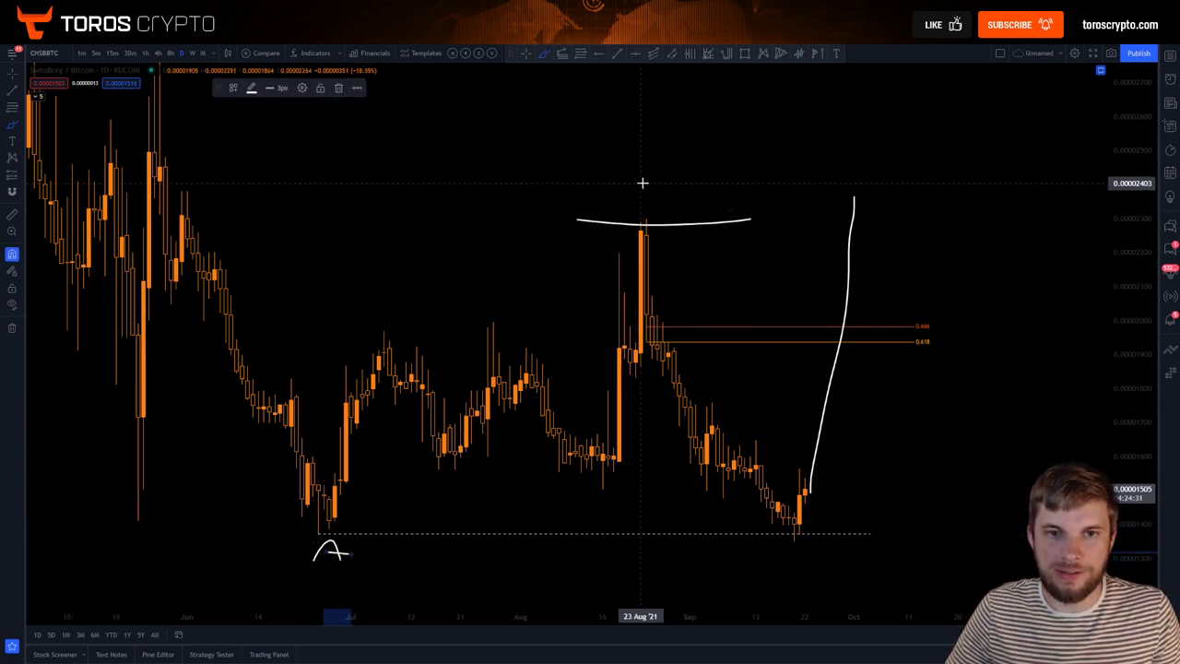
{"action": "left_click_drag", "start_coordinate": [640, 188], "coordinate": [646, 214]}
{"action": "left_click_drag", "start_coordinate": [826, 544], "coordinate": [834, 562]}
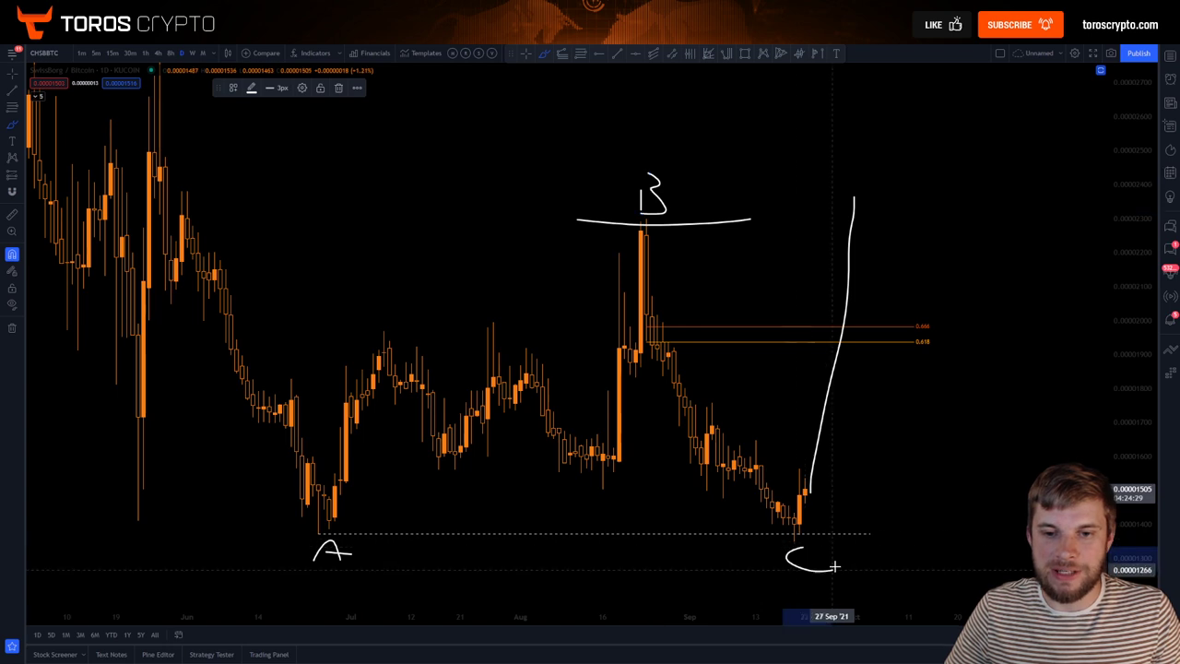
{"action": "key", "text": "ctrl+z"}
{"action": "key", "text": "ctrl+z"}
{"action": "key", "text": "ctrl+z"}
{"action": "key", "text": "ctrl+z"}
{"action": "key", "text": "ctrl+z"}
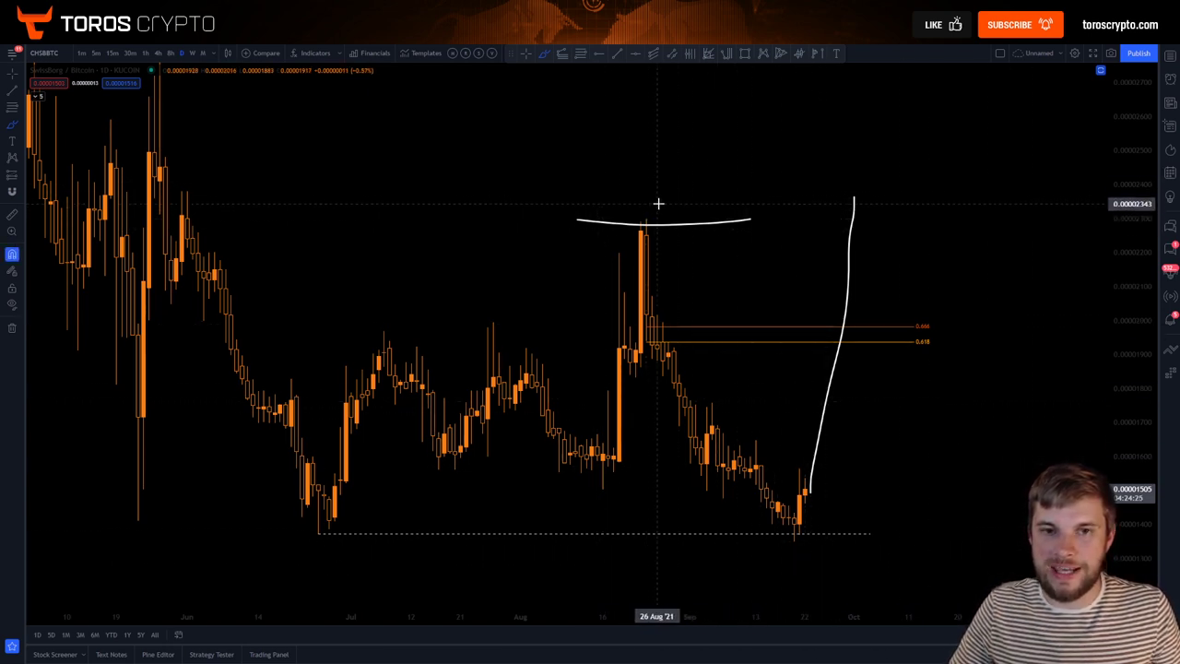
{"action": "left_click_drag", "start_coordinate": [659, 203], "coordinate": [655, 207]}
{"action": "key", "text": "ctrl+z"}
{"action": "key", "text": "ctrl+z"}
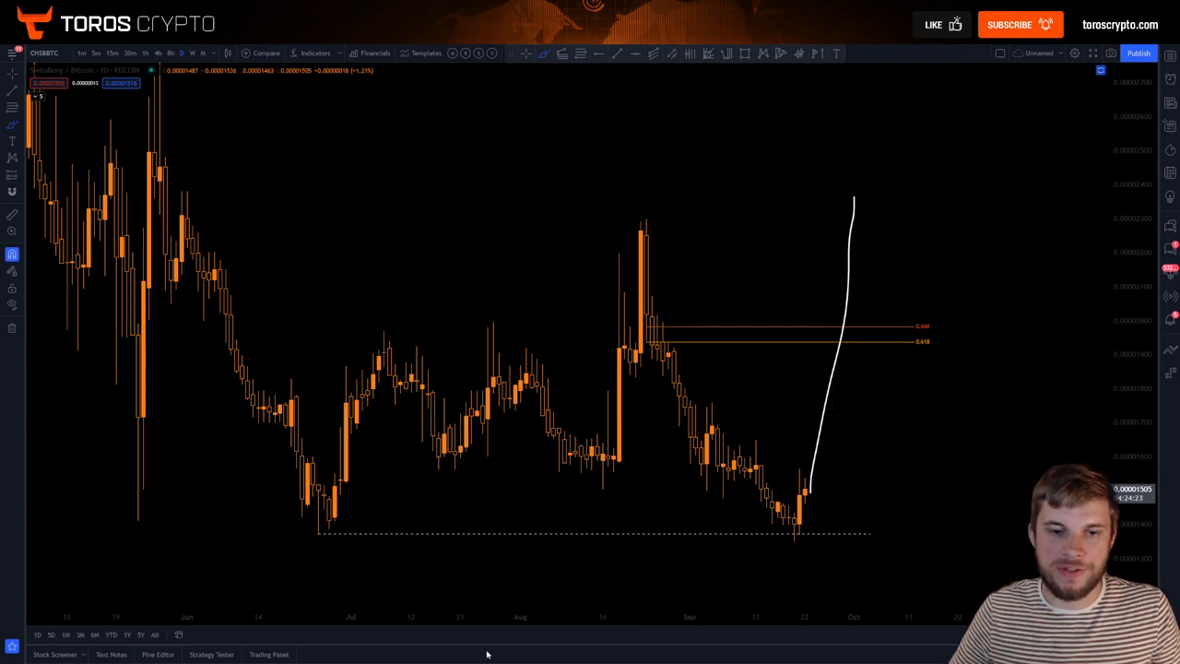
{"action": "mouse_move", "coordinate": [311, 625]}
{"action": "left_mouse_down"}
{"action": "mouse_move", "coordinate": [795, 559]}
{"action": "mouse_move", "coordinate": [1027, 408]}
{"action": "mouse_move", "coordinate": [1012, 415]}
{"action": "left_mouse_up"}
Step: Compress the price scale and draw a level from the March peak past the May highs
{"action": "scroll", "coordinate": [1012, 414], "scroll_direction": "left", "scroll_amount": 3}
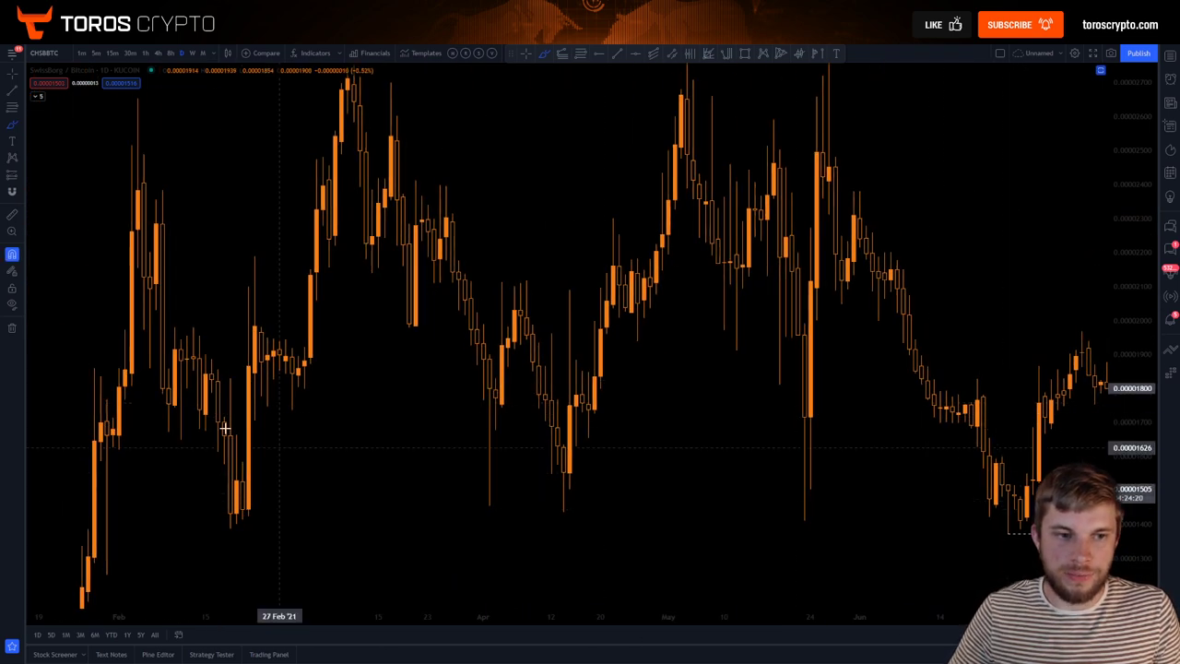
{"action": "left_click", "coordinate": [11, 90]}
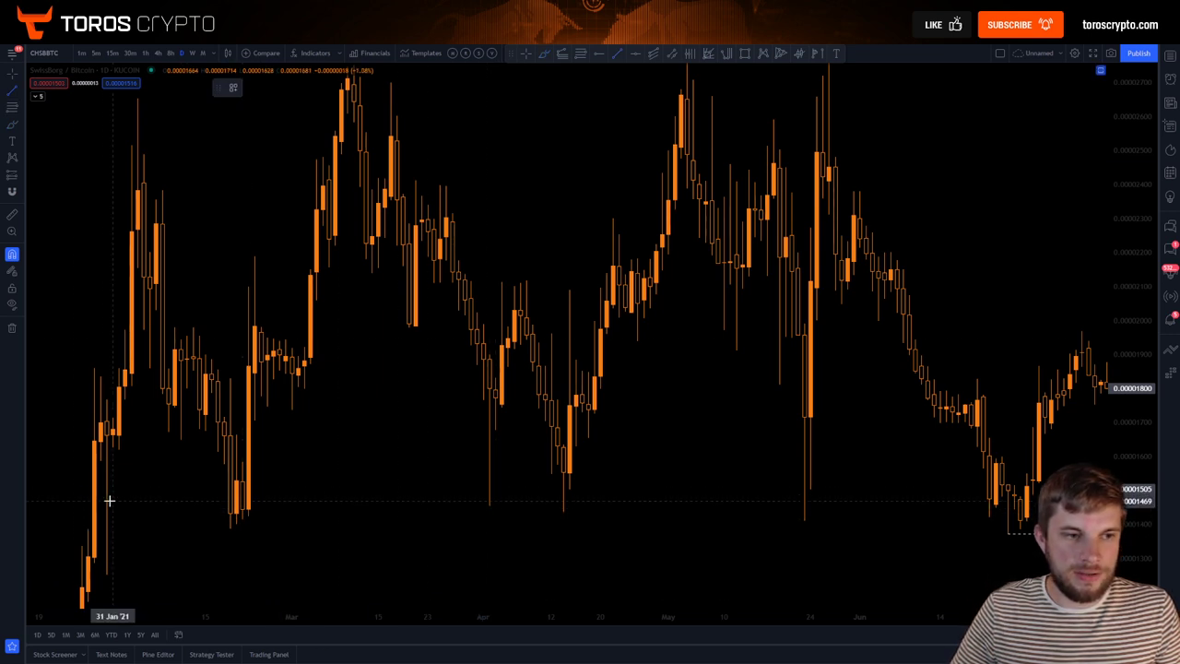
{"action": "left_click_drag", "start_coordinate": [1144, 306], "coordinate": [1096, 399]}
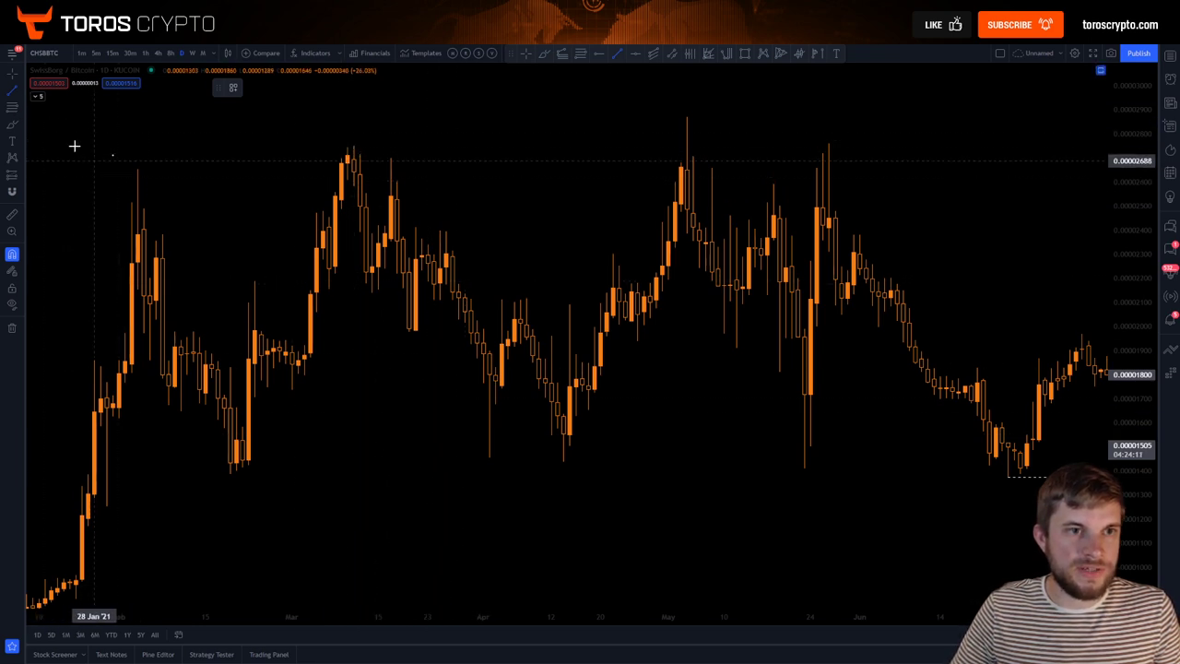
{"action": "left_click", "coordinate": [353, 144]}
{"action": "left_click", "coordinate": [772, 146]}
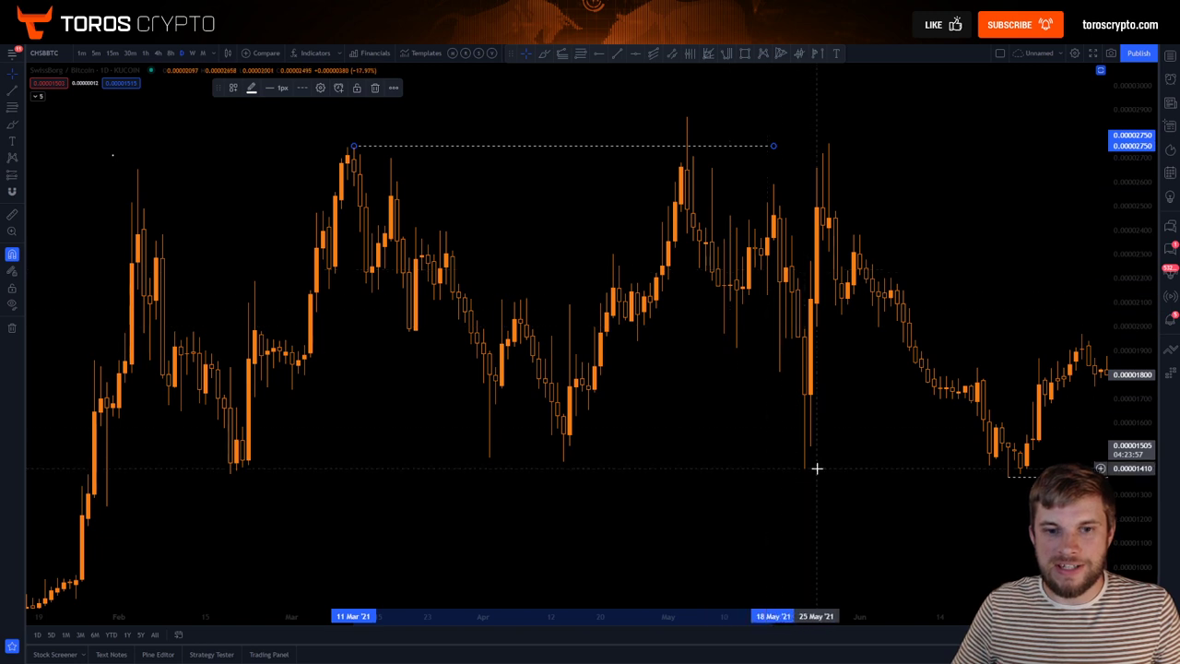
{"action": "left_click", "coordinate": [473, 418]}
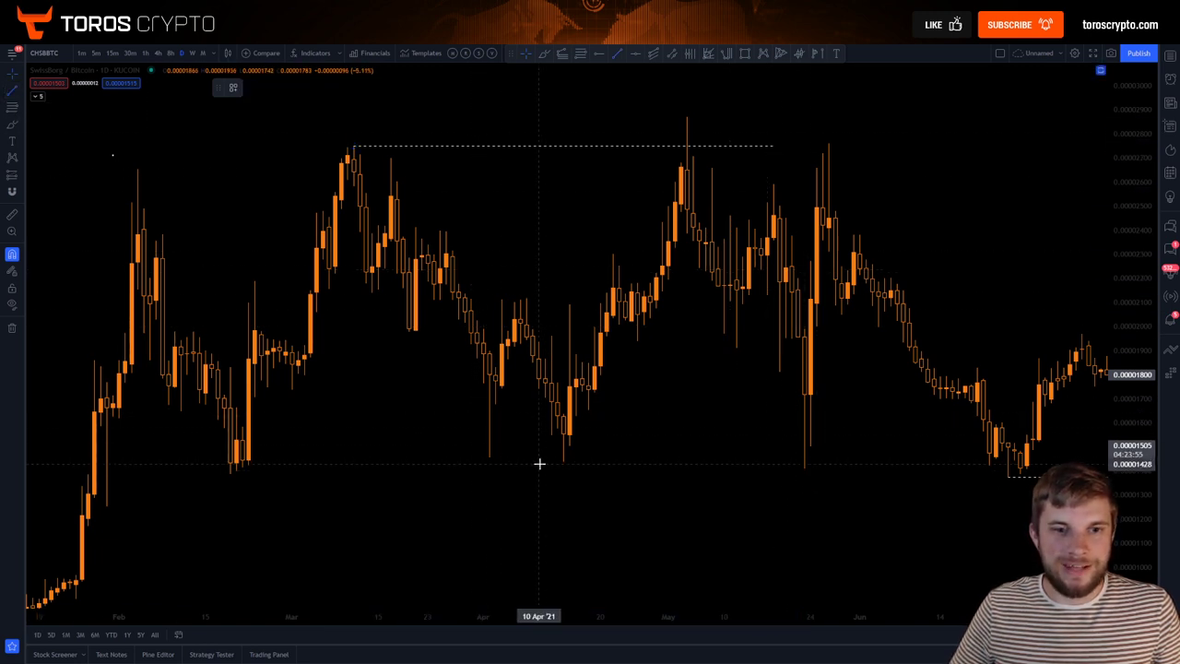
Step: Add a dashed level at the mid-April low and circle the March and late-May peaks
{"action": "left_click_drag", "start_coordinate": [563, 461], "coordinate": [847, 460]}
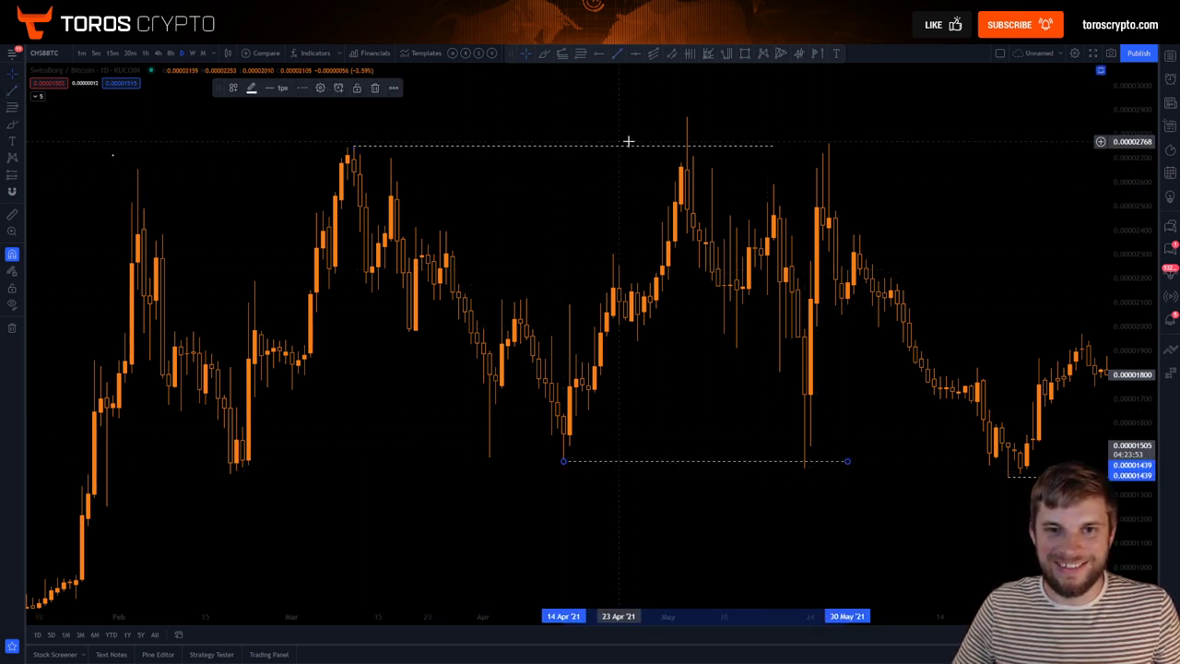
{"action": "left_click", "coordinate": [608, 425]}
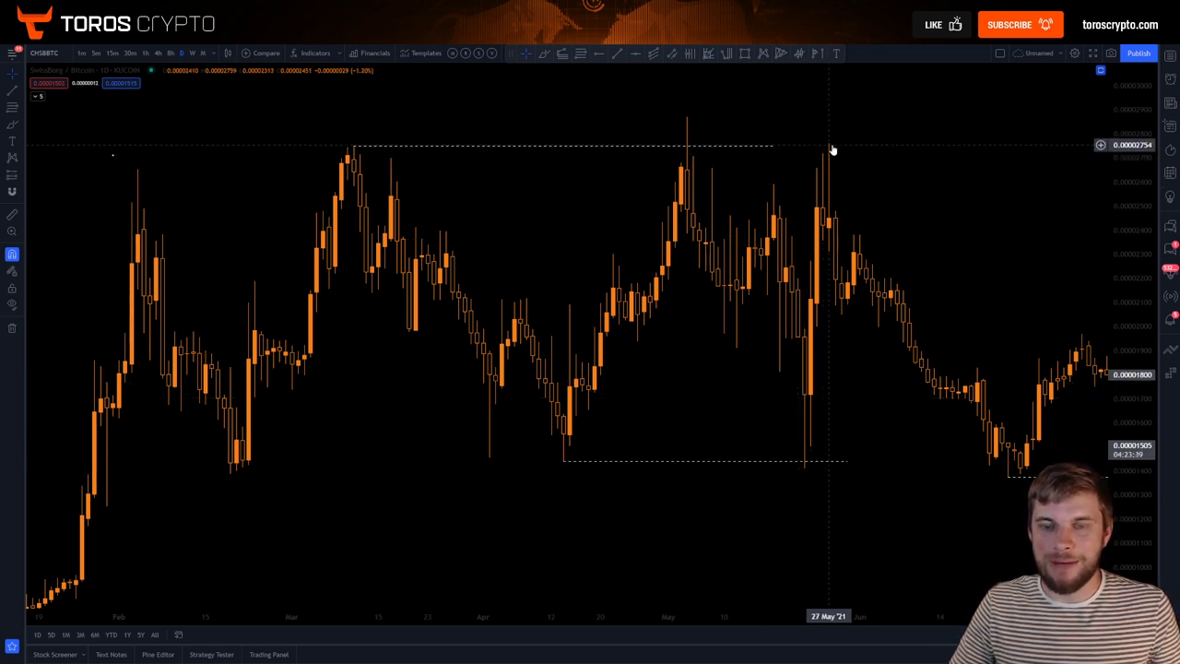
{"action": "left_click", "coordinate": [12, 124]}
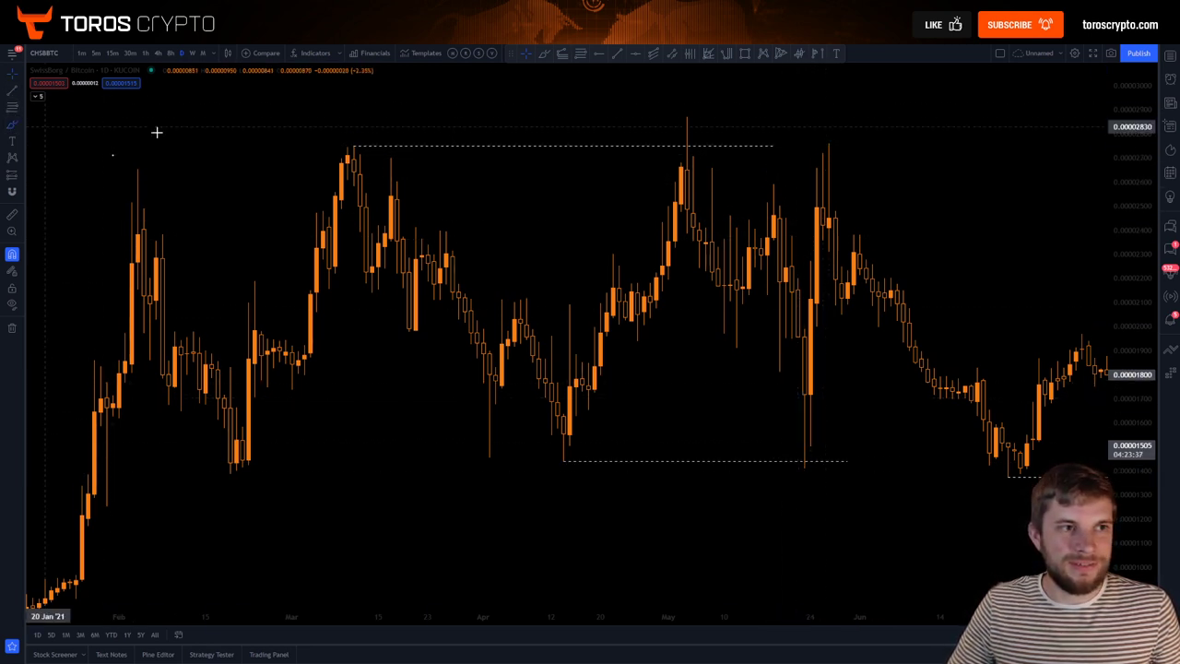
{"action": "left_click_drag", "start_coordinate": [358, 135], "coordinate": [353, 136]}
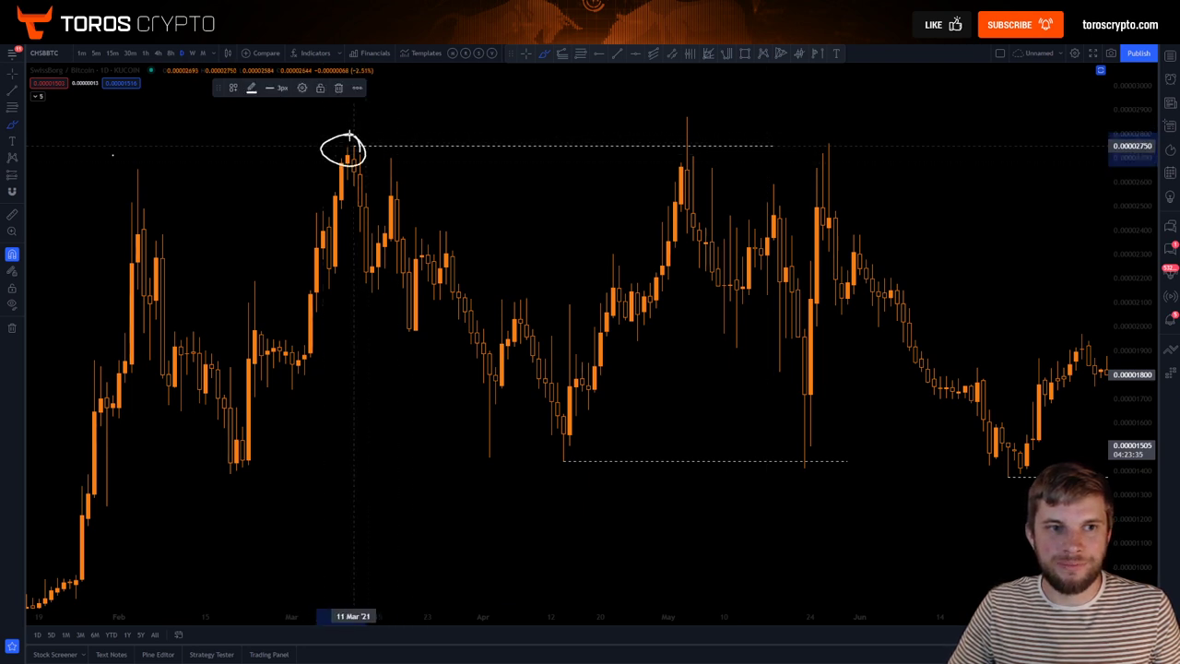
{"action": "mouse_move", "coordinate": [835, 136]}
{"action": "left_mouse_down"}
{"action": "mouse_move", "coordinate": [799, 150]}
{"action": "mouse_move", "coordinate": [834, 138]}
{"action": "left_mouse_up"}
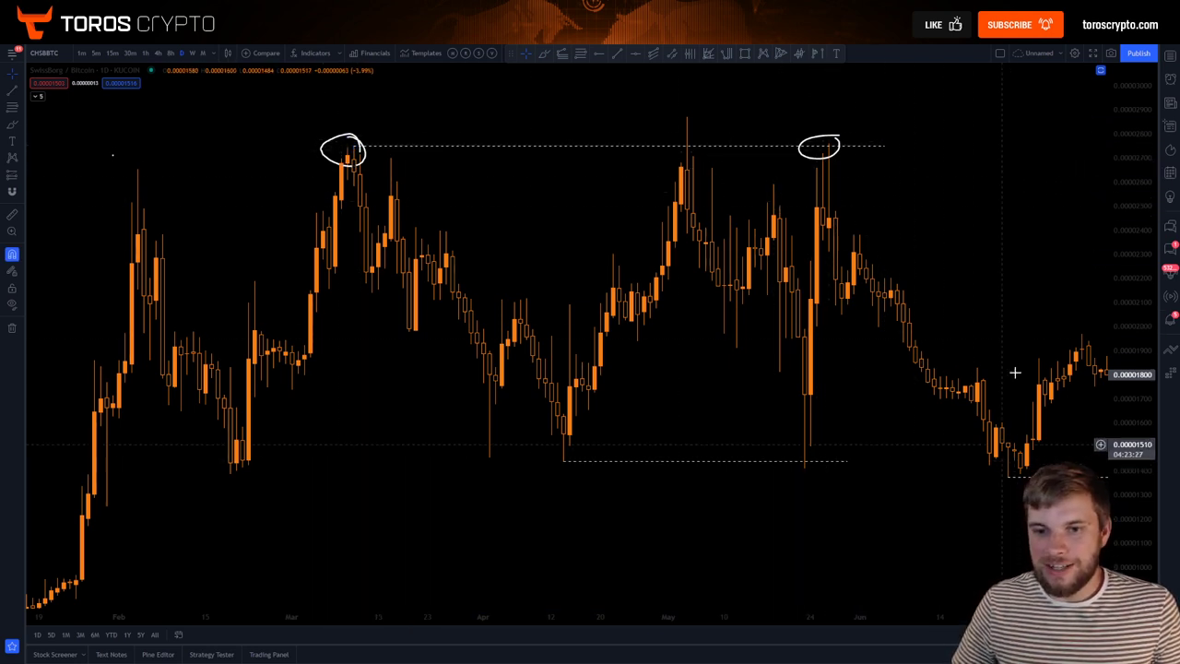
Step: Bring June and July into view and add a dashed level at the 23 May low
{"action": "left_click_drag", "start_coordinate": [1015, 373], "coordinate": [747, 485]}
{"action": "left_click", "coordinate": [562, 458]}
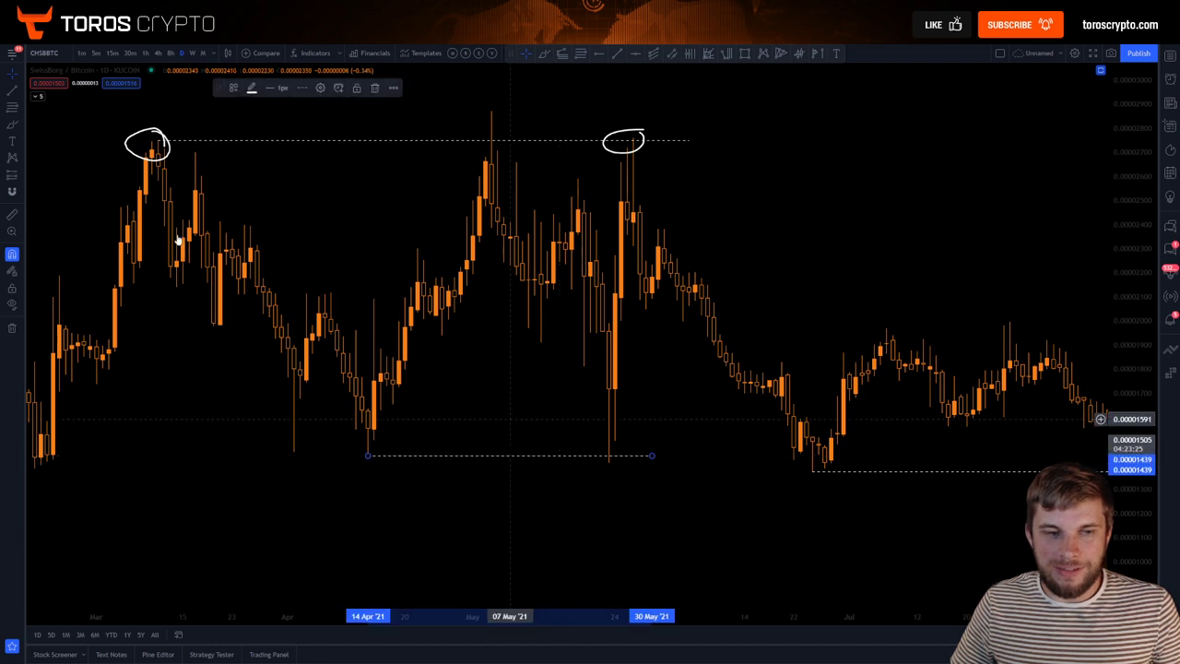
{"action": "left_click", "coordinate": [580, 465]}
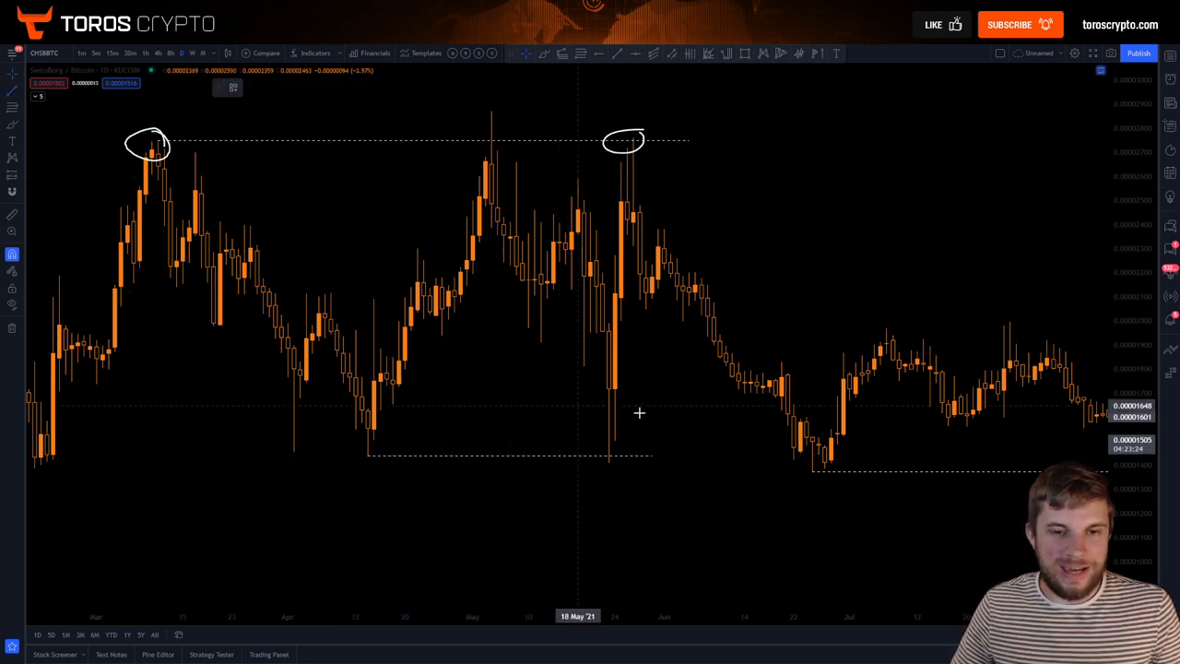
{"action": "left_click", "coordinate": [608, 463]}
{"action": "left_click", "coordinate": [873, 463]}
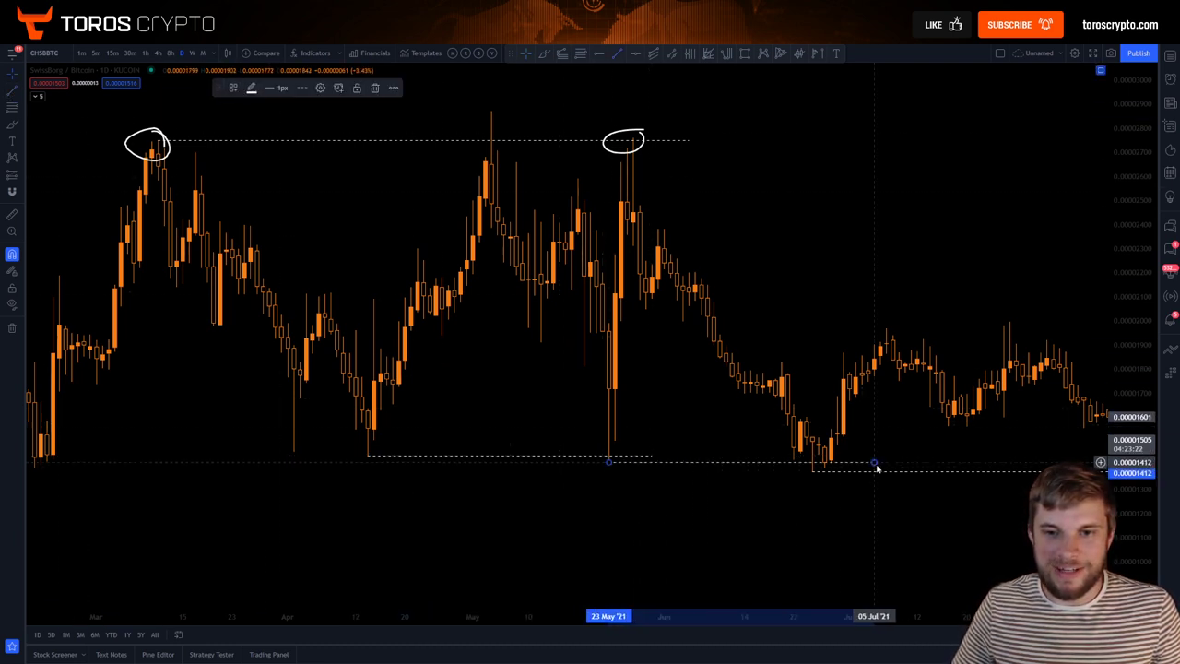
{"action": "left_click", "coordinate": [682, 434]}
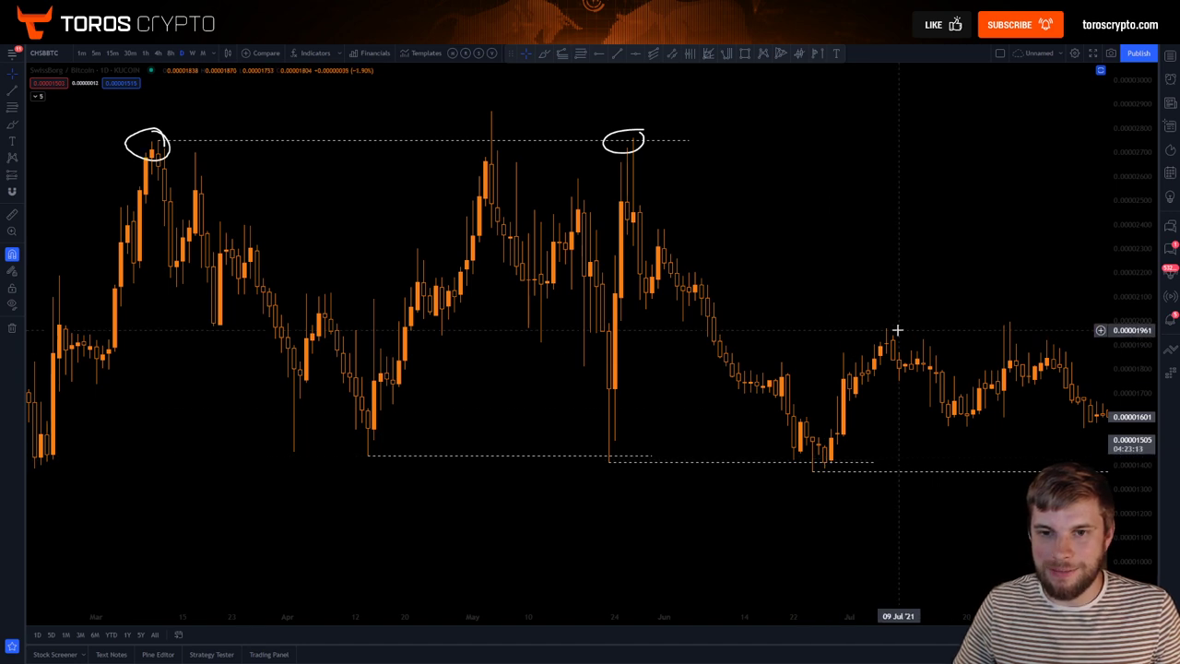
Step: Draw a Fib retracement from the May high to the July low, then delete it
{"action": "scroll", "coordinate": [645, 276], "scroll_direction": "right", "scroll_amount": 5}
{"action": "key", "text": "alt+f"}
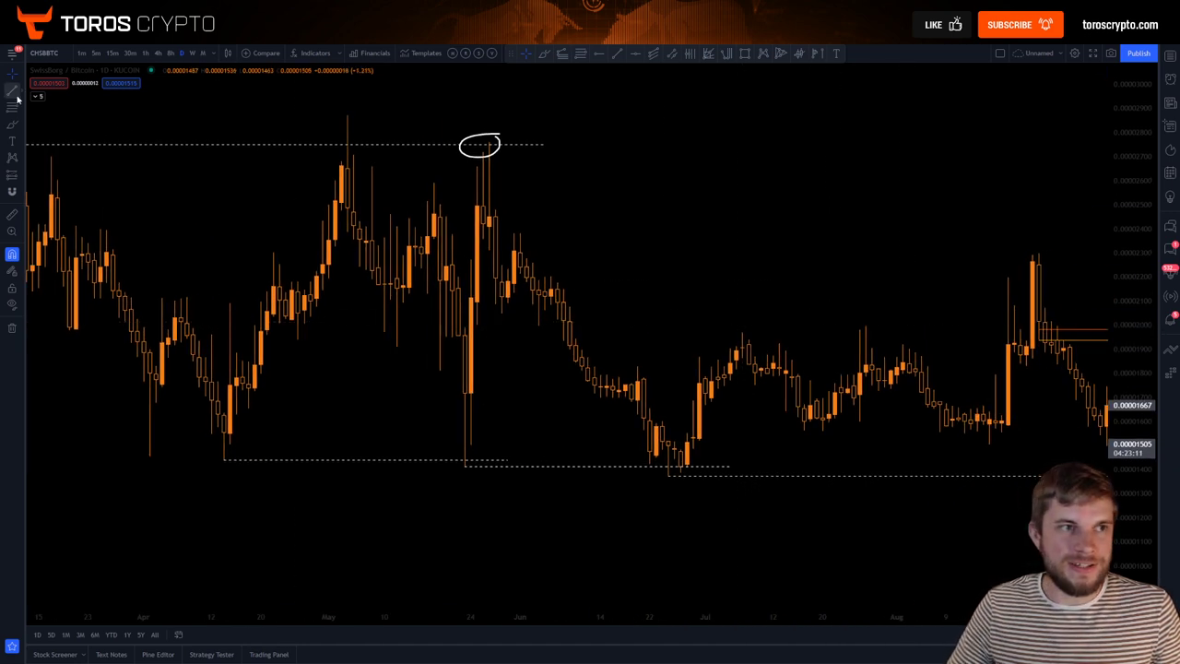
{"action": "left_click", "coordinate": [483, 145]}
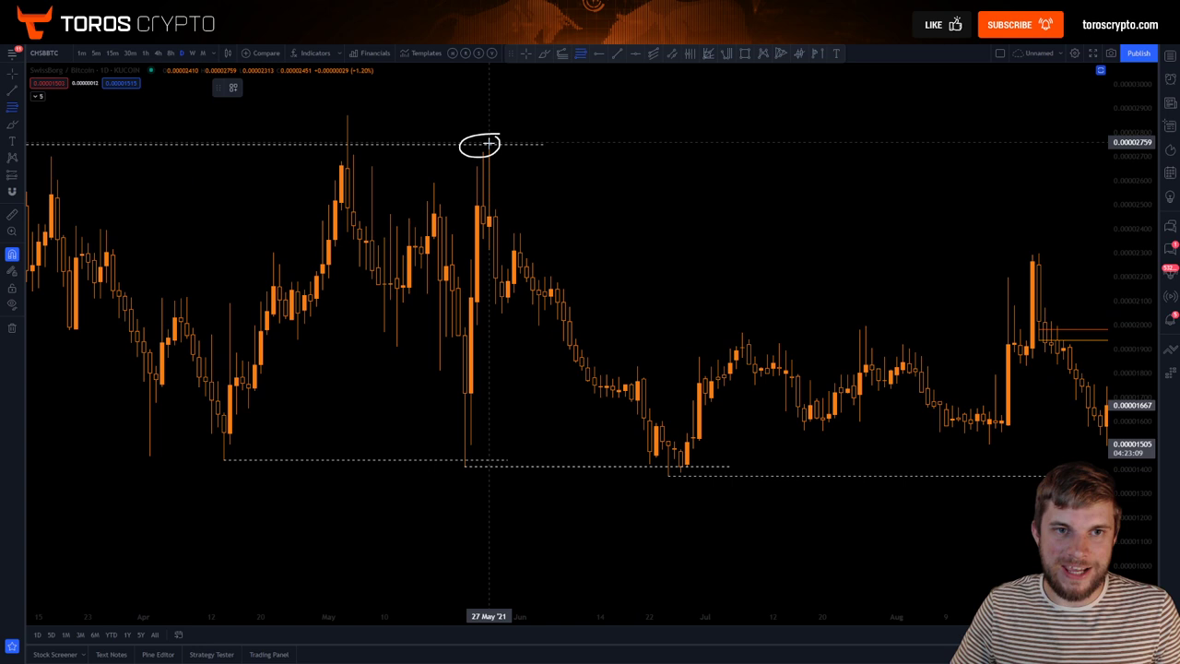
{"action": "left_click", "coordinate": [820, 475]}
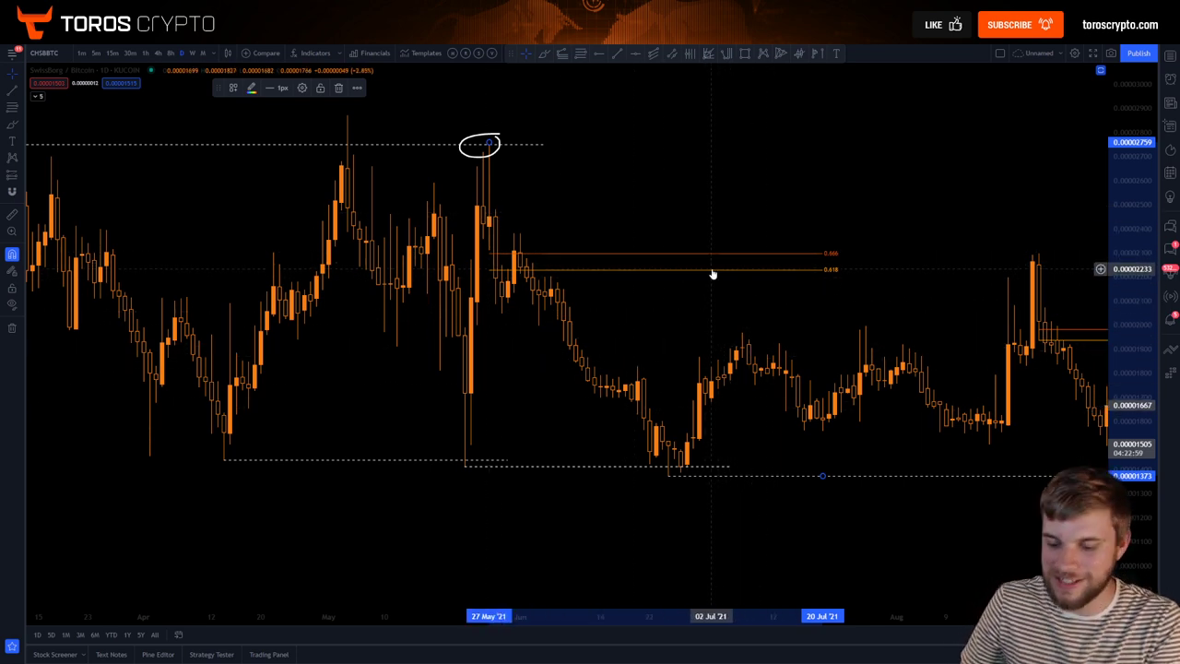
{"action": "key", "text": "Delete"}
Step: Delete both peak circles and the projected curve, and add a dashed early-July high level
{"action": "left_click", "coordinate": [463, 152]}
{"action": "key", "text": "Delete"}
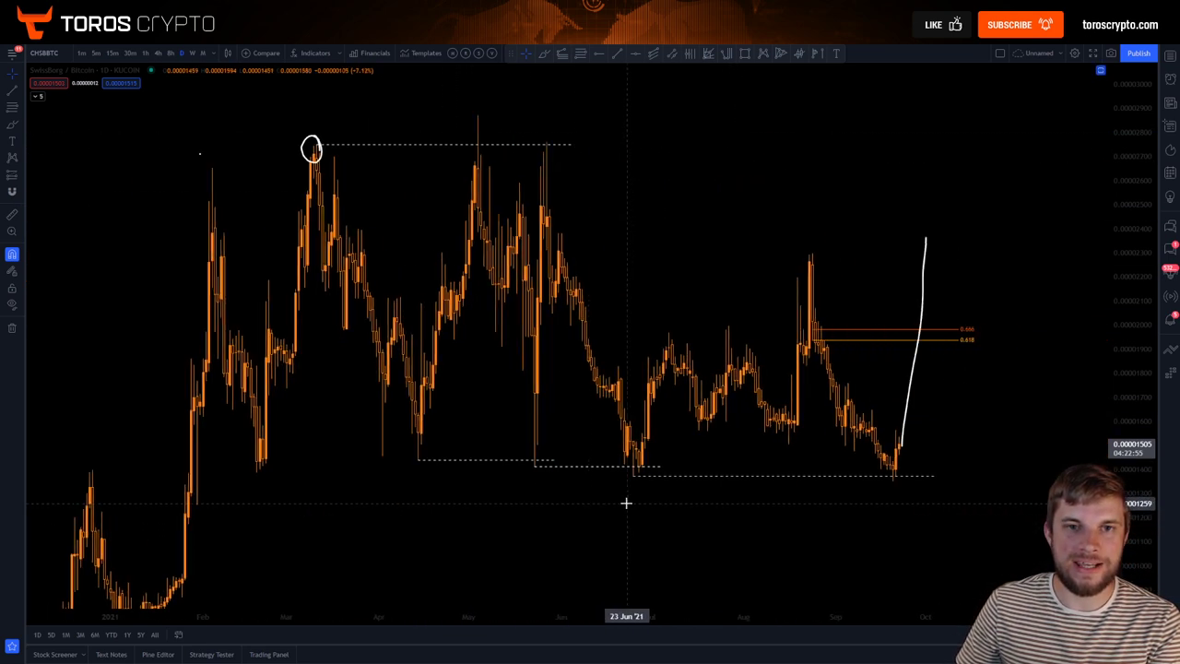
{"action": "left_click", "coordinate": [302, 147]}
{"action": "key", "text": "Delete"}
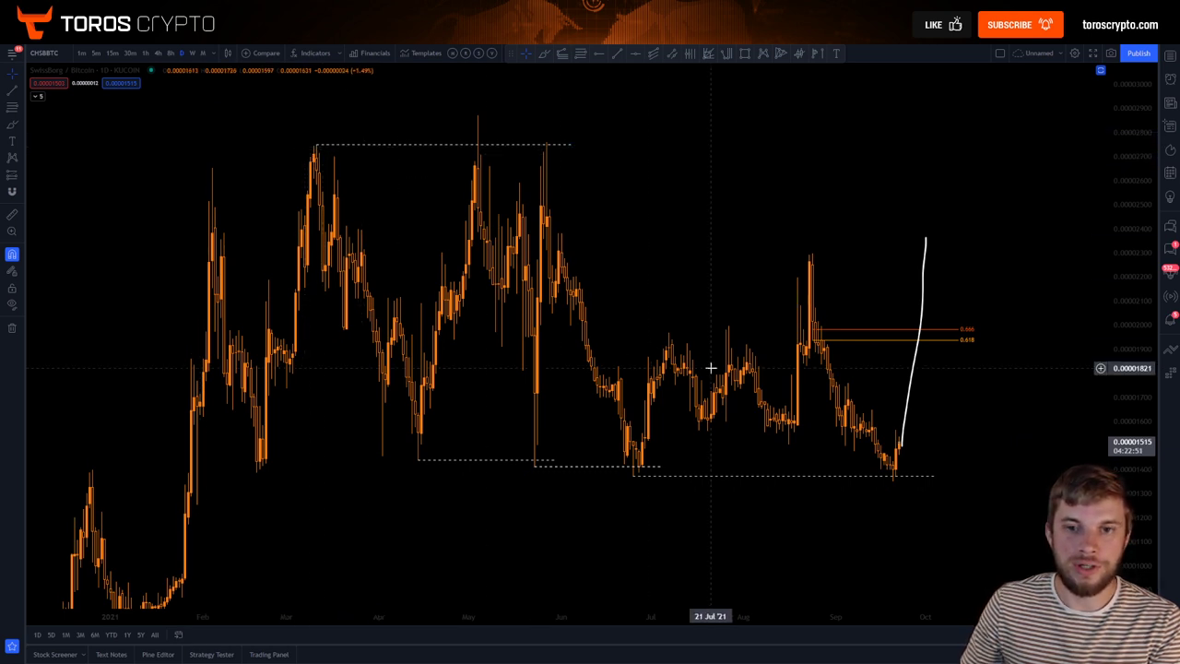
{"action": "left_click", "coordinate": [909, 394]}
{"action": "key", "text": "Delete"}
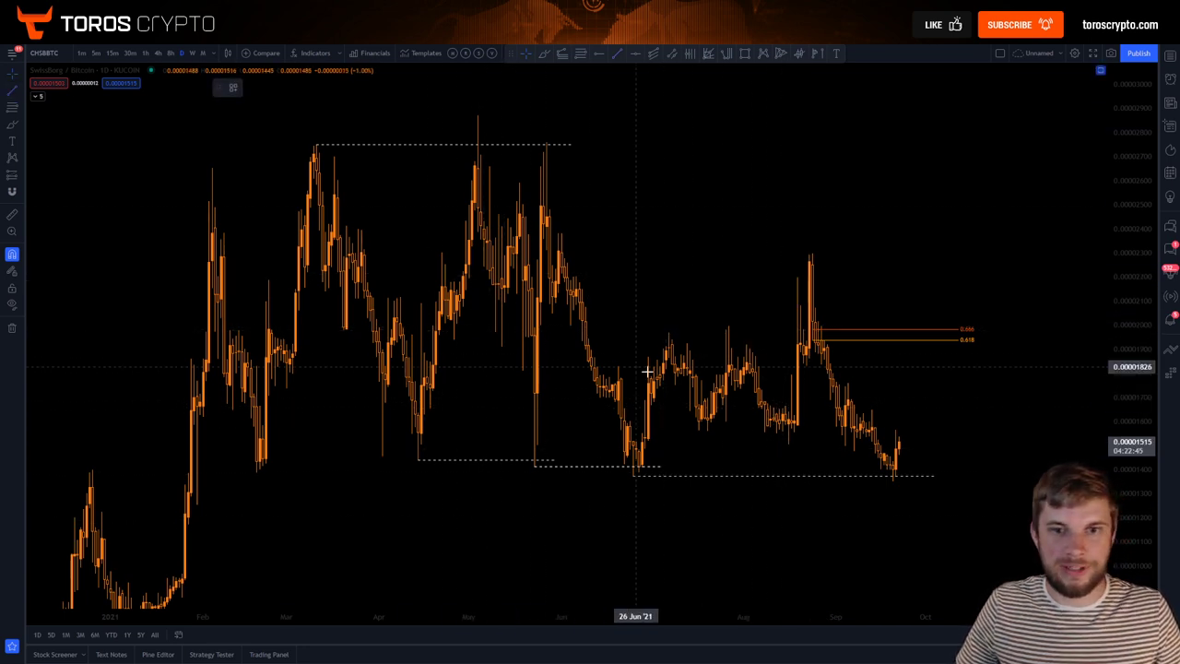
{"action": "left_click_drag", "start_coordinate": [669, 330], "coordinate": [759, 332]}
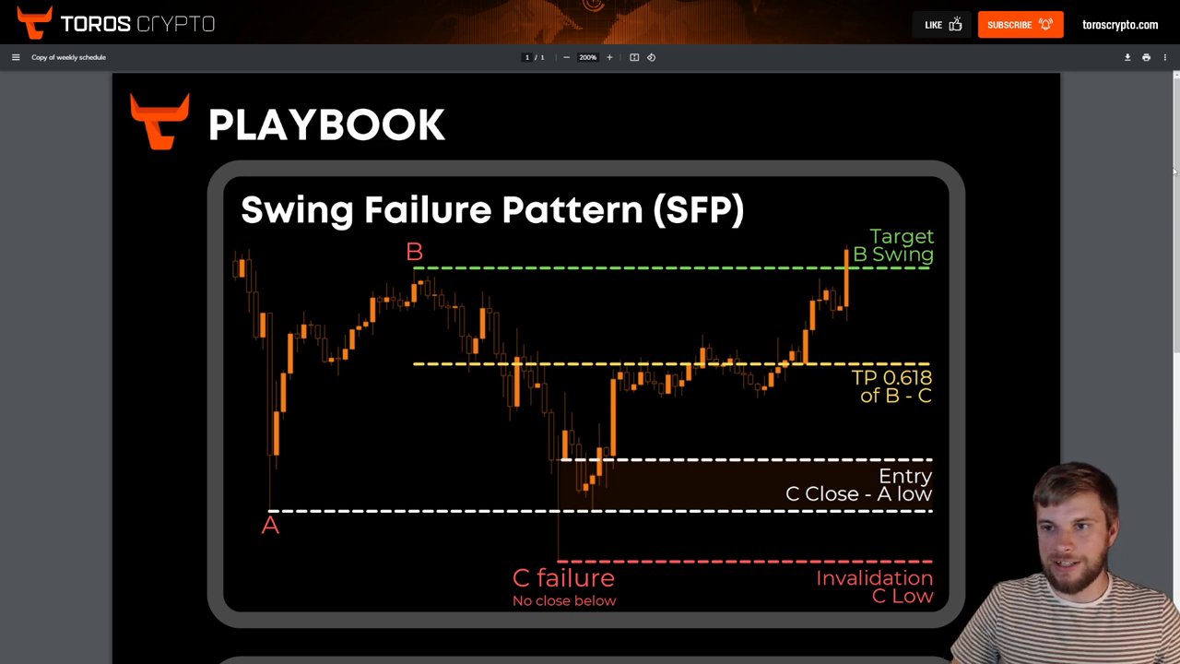
Step: Scroll the playbook PDF down to the Notes, then back up to the SFP chart
{"action": "scroll", "coordinate": [589, 369], "scroll_direction": "down", "scroll_amount": 2}
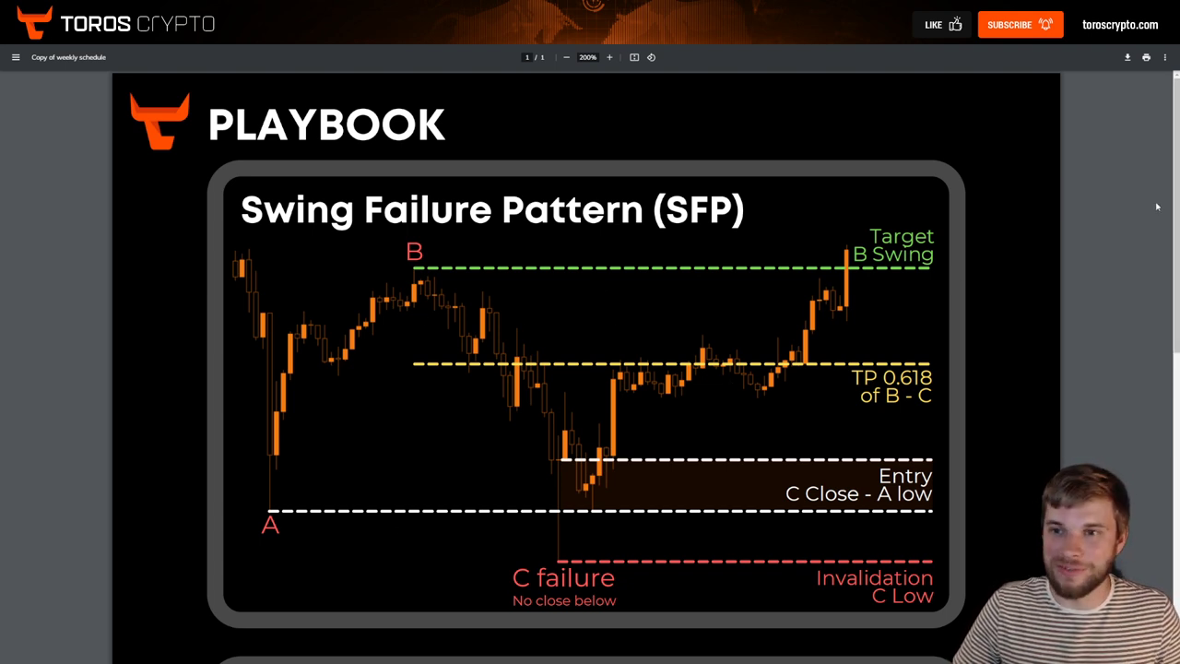
{"action": "scroll", "coordinate": [1157, 207], "scroll_direction": "down", "scroll_amount": 5}
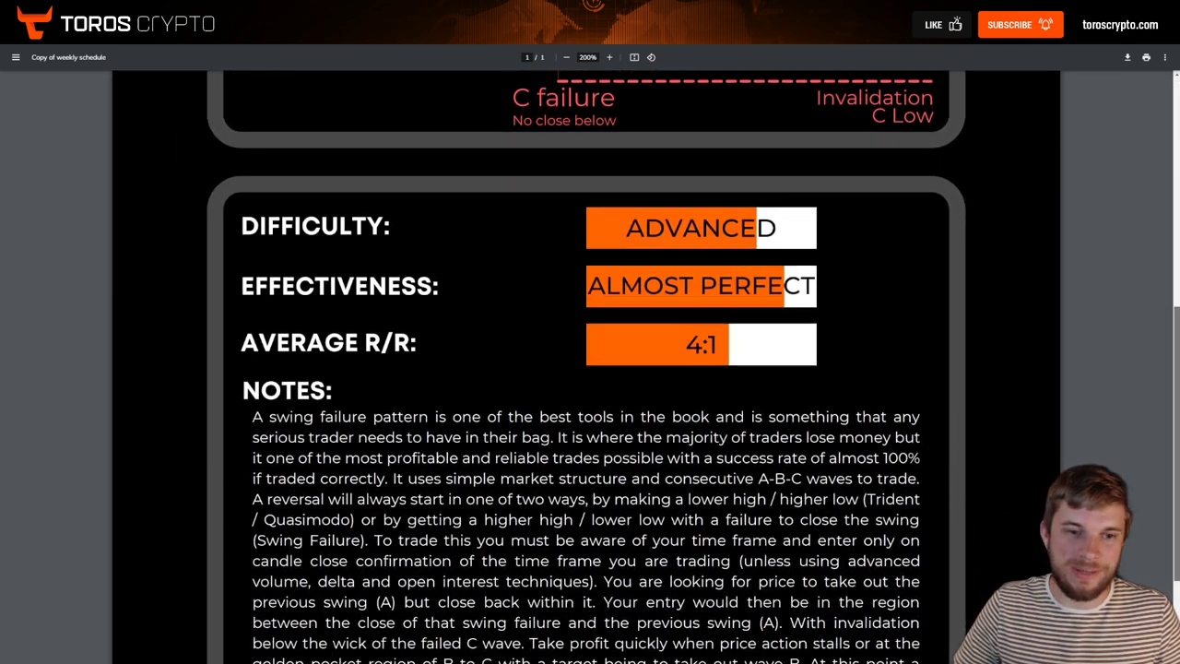
{"action": "scroll", "coordinate": [1175, 198], "scroll_direction": "up", "scroll_amount": 6}
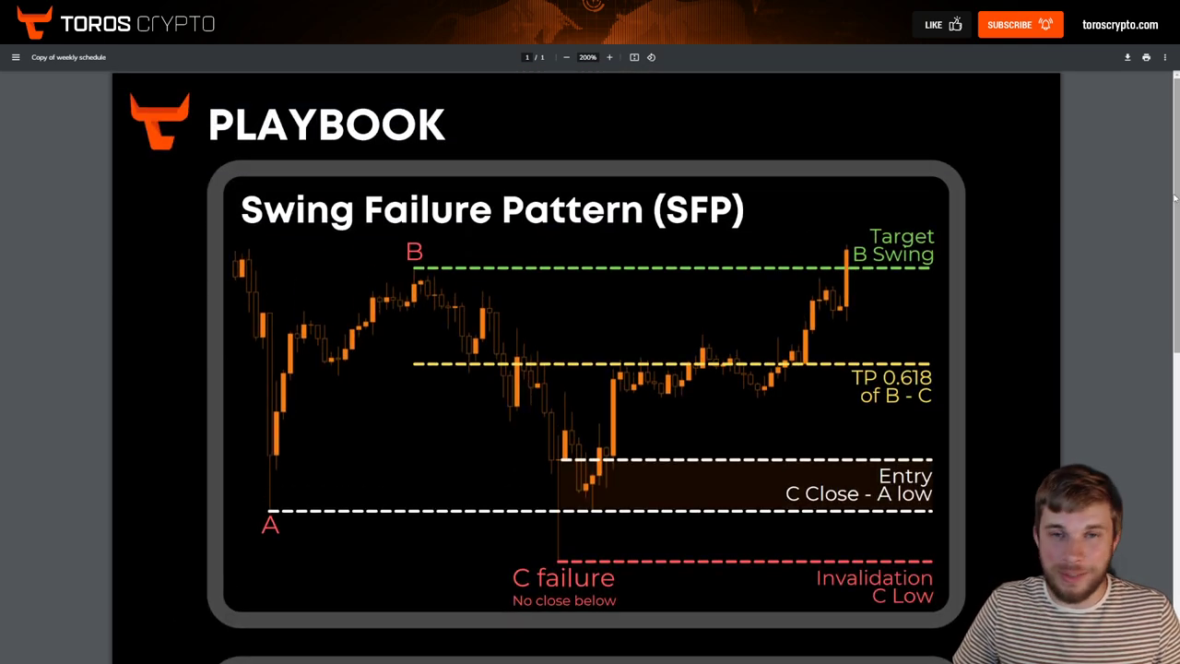